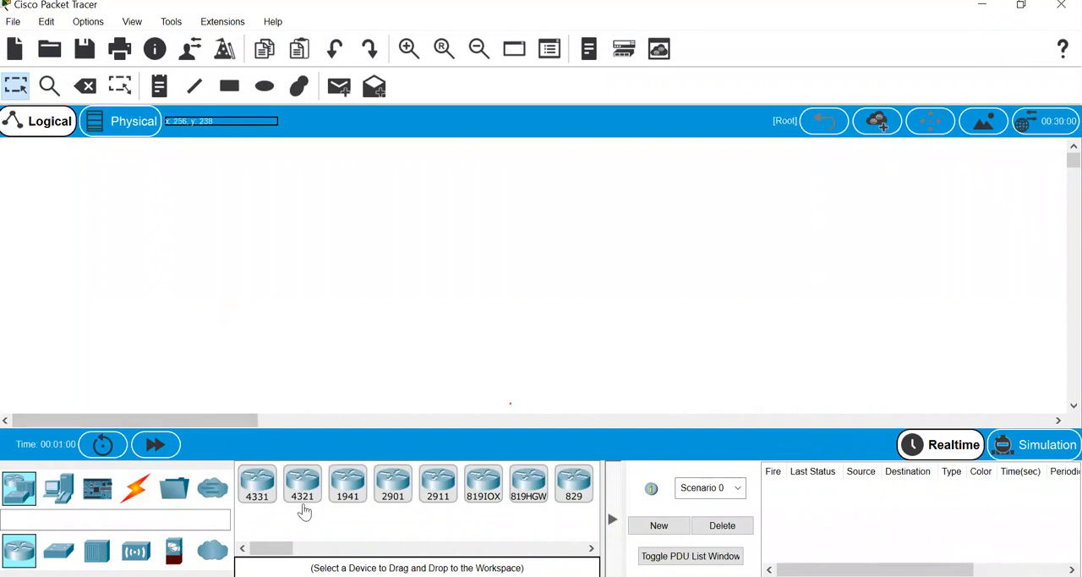
- Switch to PowerPoint, review the "Topology for VLAN Tutorials" slide, and return to Packet Tracer
mouse_move(264, 575)
left_click(265, 547)
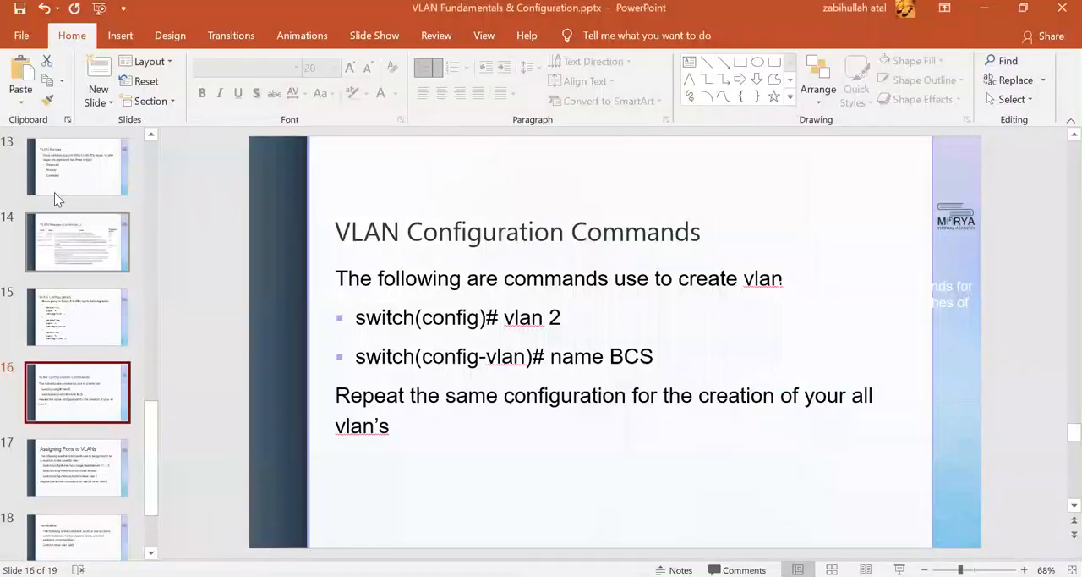
scroll(55, 198, "up", 3)
left_click(77, 226)
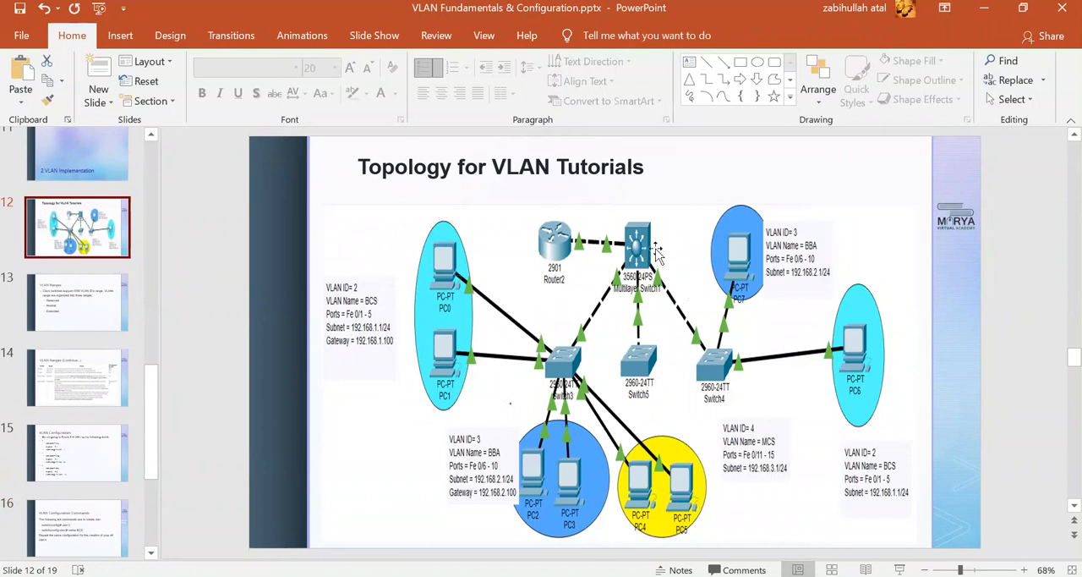
left_click(984, 8)
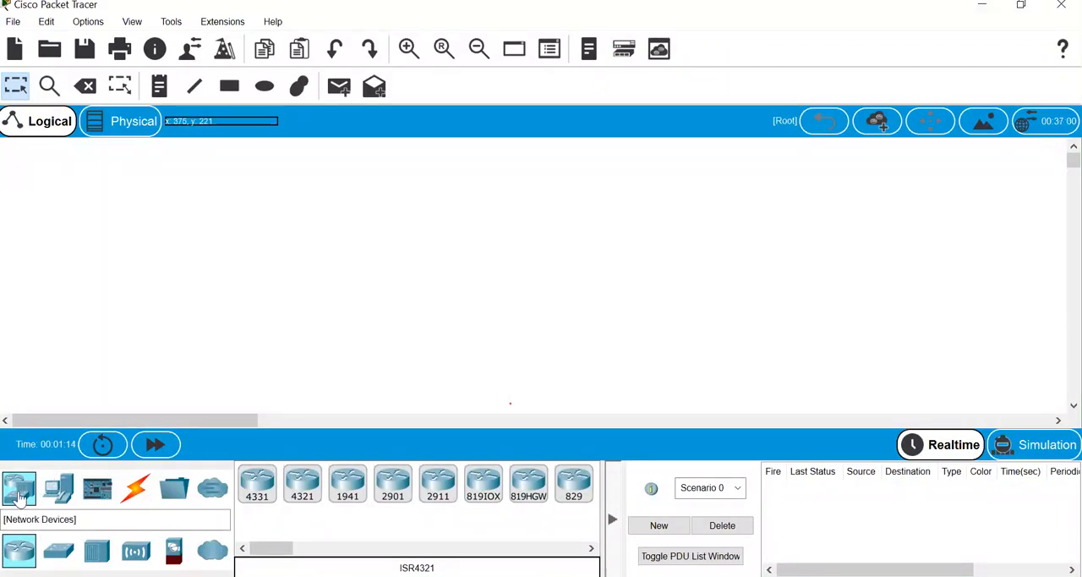
- Place two 2960 switches side by side in the middle of the workspace
left_click(58, 551)
left_click(259, 499)
left_click(319, 302)
left_click_drag(257, 486, 647, 285)
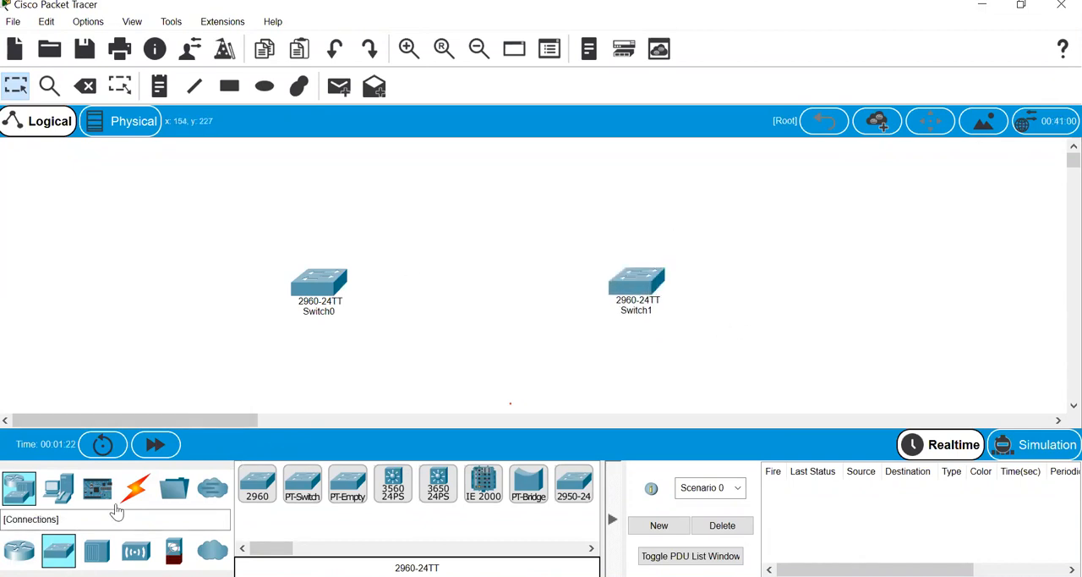
- Add six PCs: two stacked beside Switch0 and two pairs below the switches
left_click(73, 493)
left_click_drag(257, 484, 161, 190)
left_click_drag(257, 484, 158, 265)
left_click_drag(257, 484, 266, 383)
left_click_drag(257, 483, 461, 389)
left_click_drag(257, 491, 523, 396)
- Move Switch0 up and to the right, and rearrange the lower PCs into two tight pairs beneath it
left_click_drag(328, 292, 359, 262)
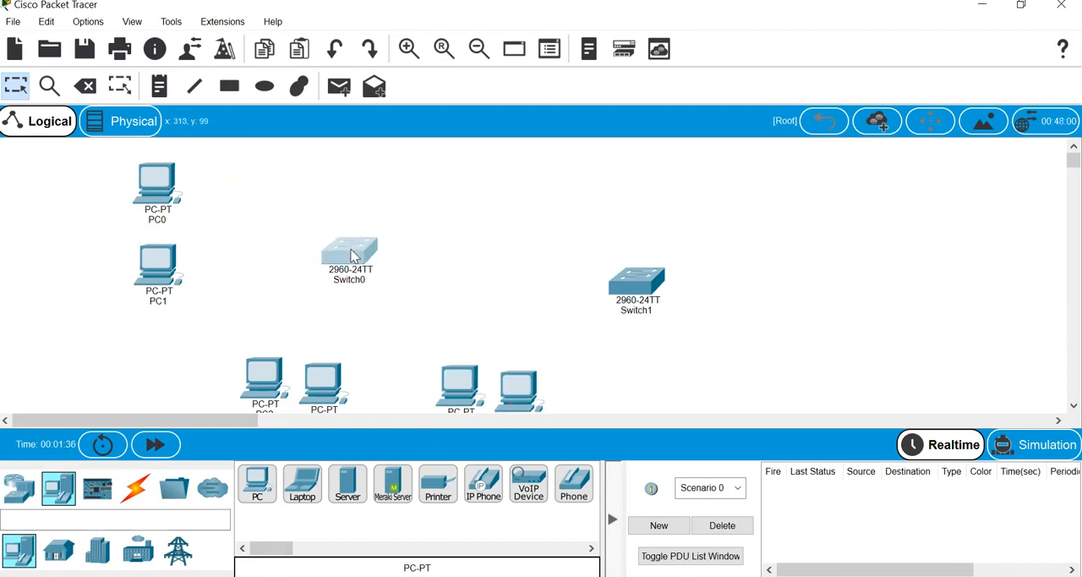
left_click_drag(521, 394, 460, 373)
left_click_drag(330, 374, 216, 364)
left_click(403, 342)
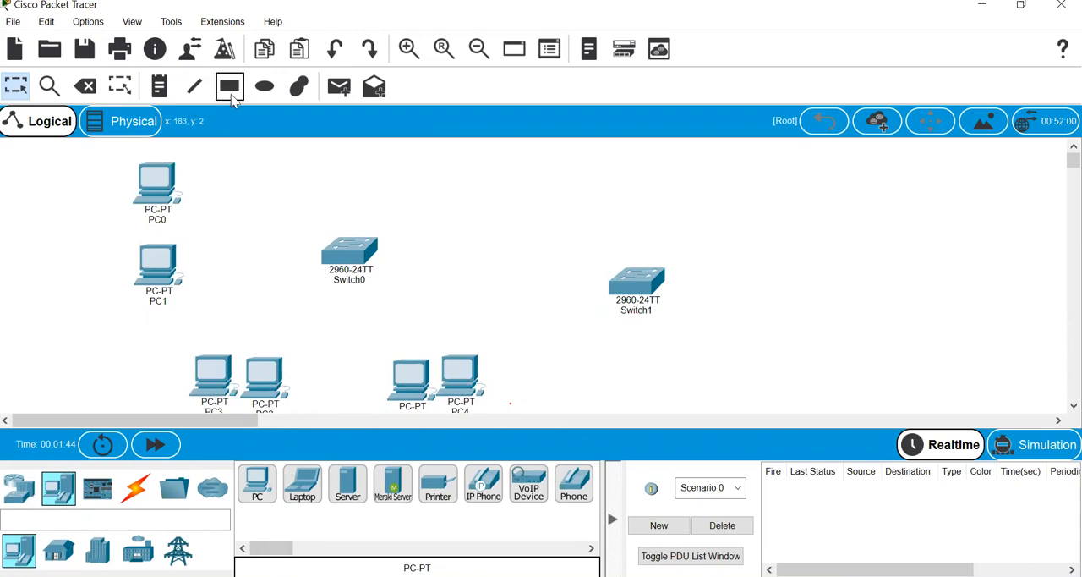
- Draw an ellipse filled with light cyan #55ffff around PC0 and PC1
left_click(267, 91)
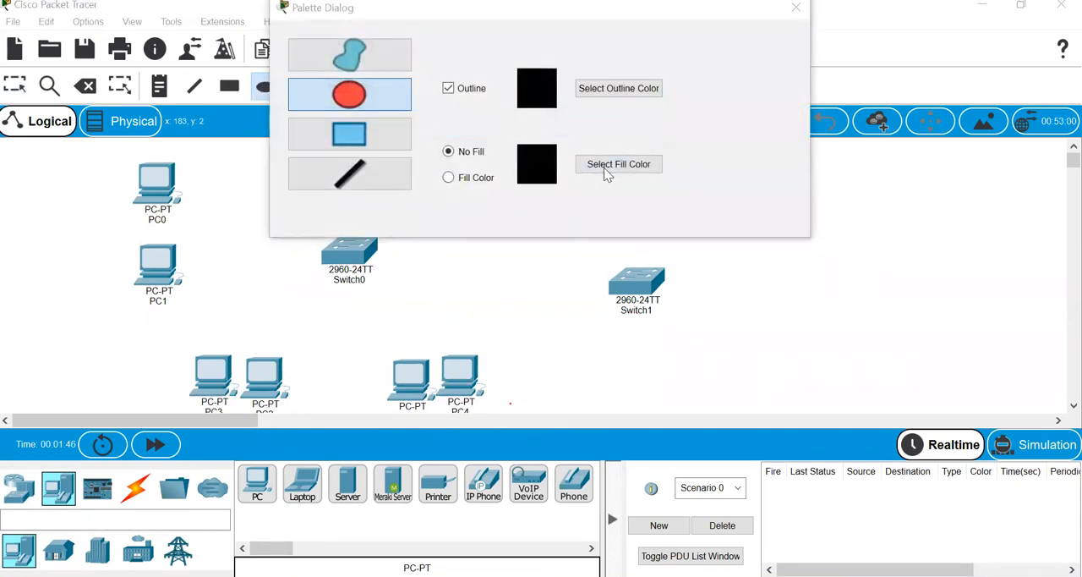
left_click(619, 164)
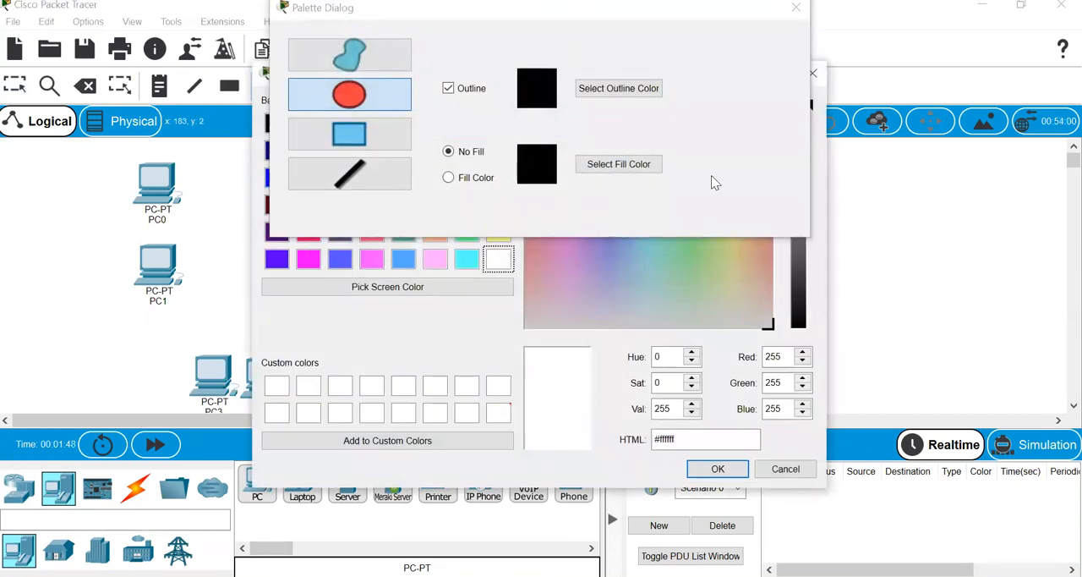
left_click(467, 261)
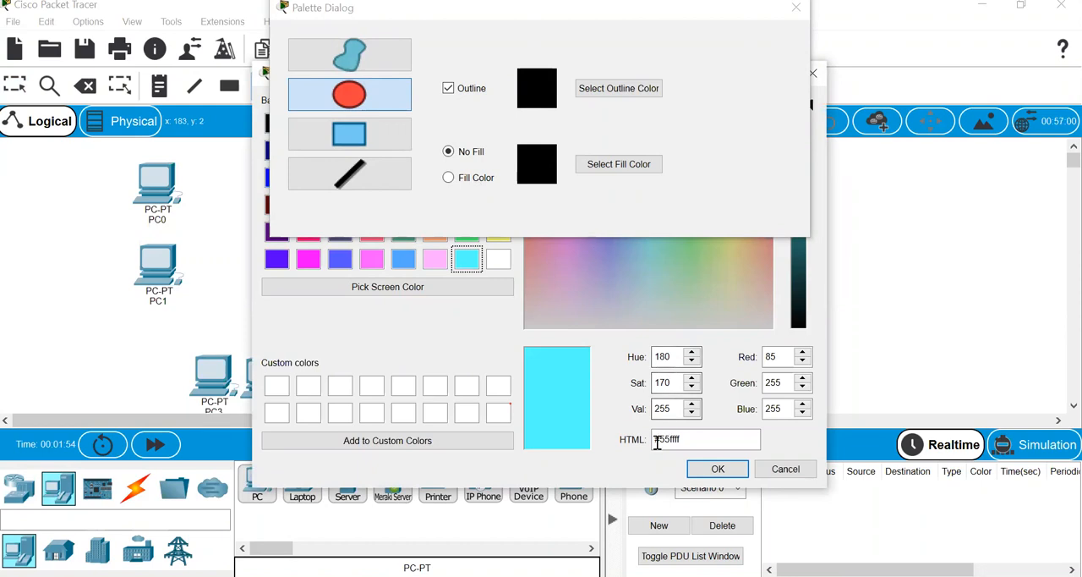
left_click(718, 469)
left_click(450, 181)
left_click_drag(120, 155, 196, 313)
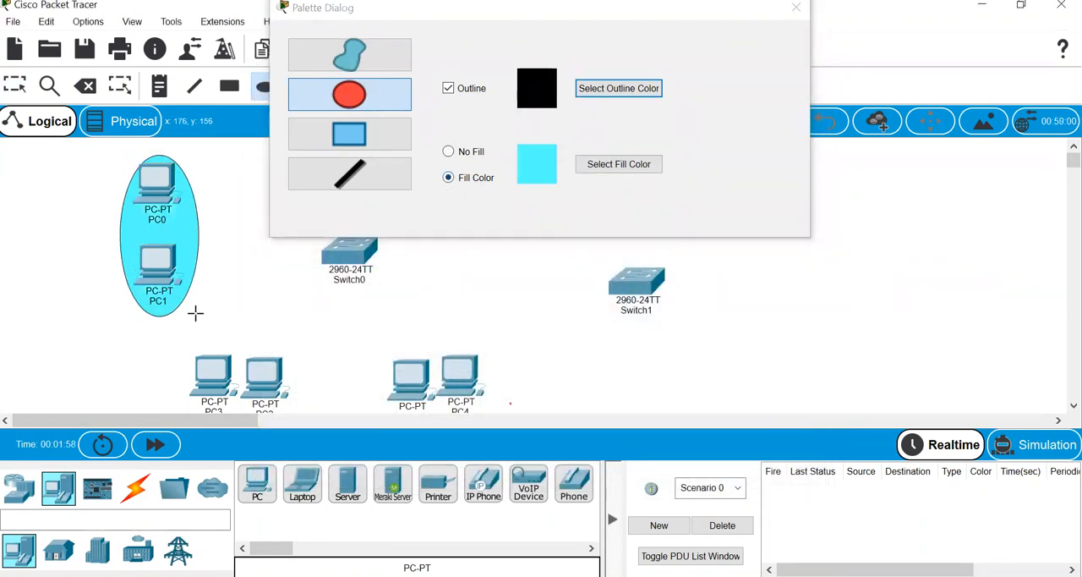
- Set the fill colour to white #ffffff and draw an ellipse around PC2 and PC3
left_click(608, 164)
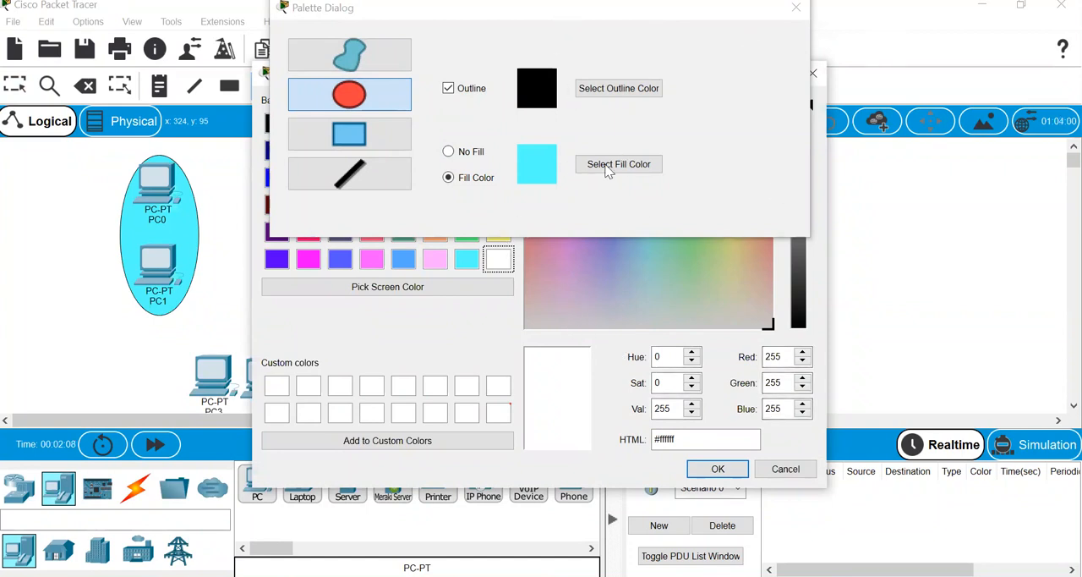
left_click(718, 471)
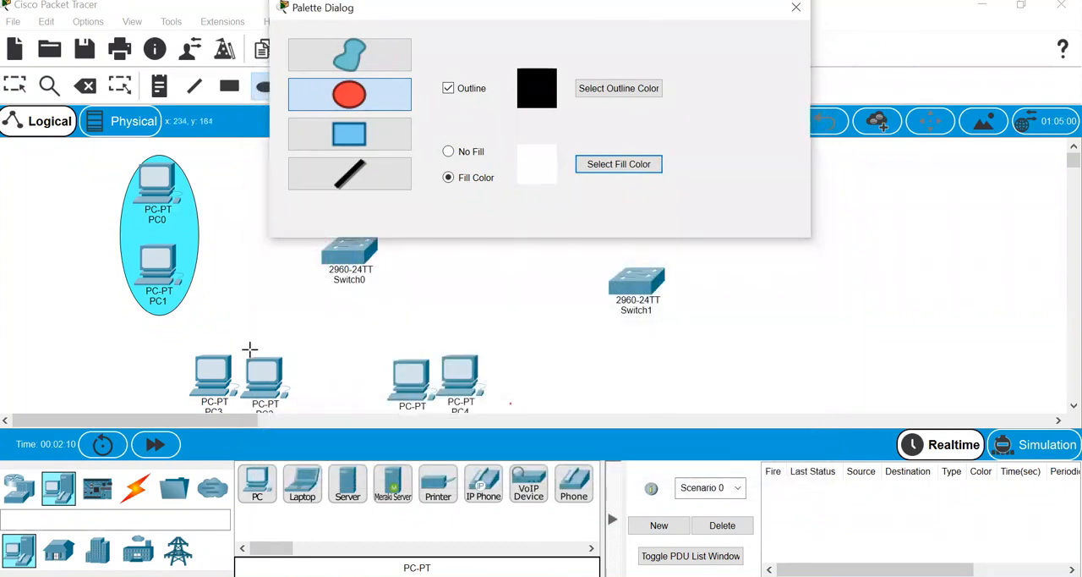
mouse_move(180, 336)
left_mouse_down()
mouse_move(276, 415)
mouse_move(298, 414)
left_mouse_up()
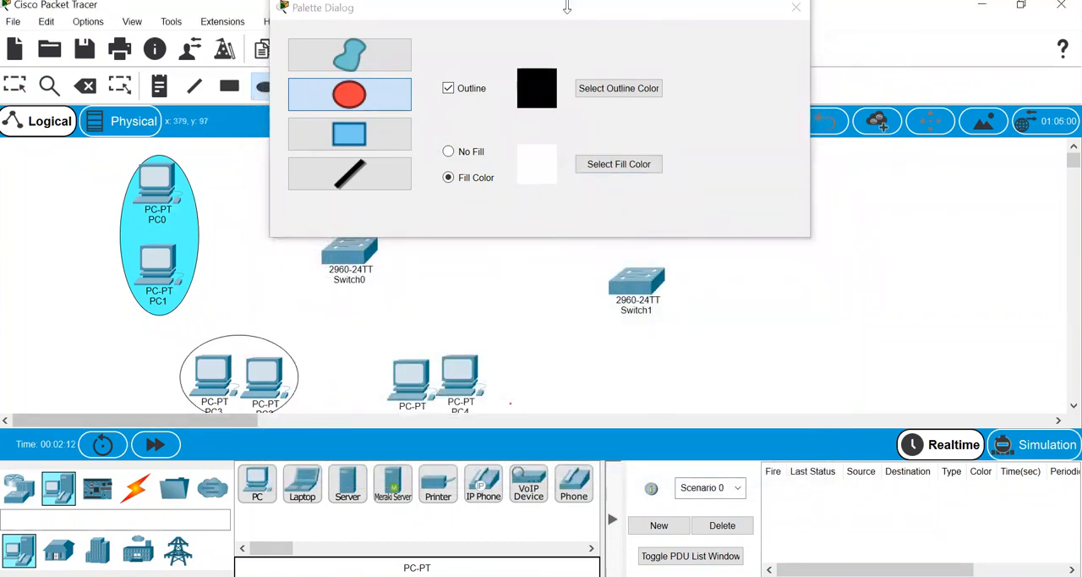
- Move the palette dialog aside and draw an ellipse filled with green #00ff7f around PC2 and PC3
left_click_drag(568, 17, 930, 39)
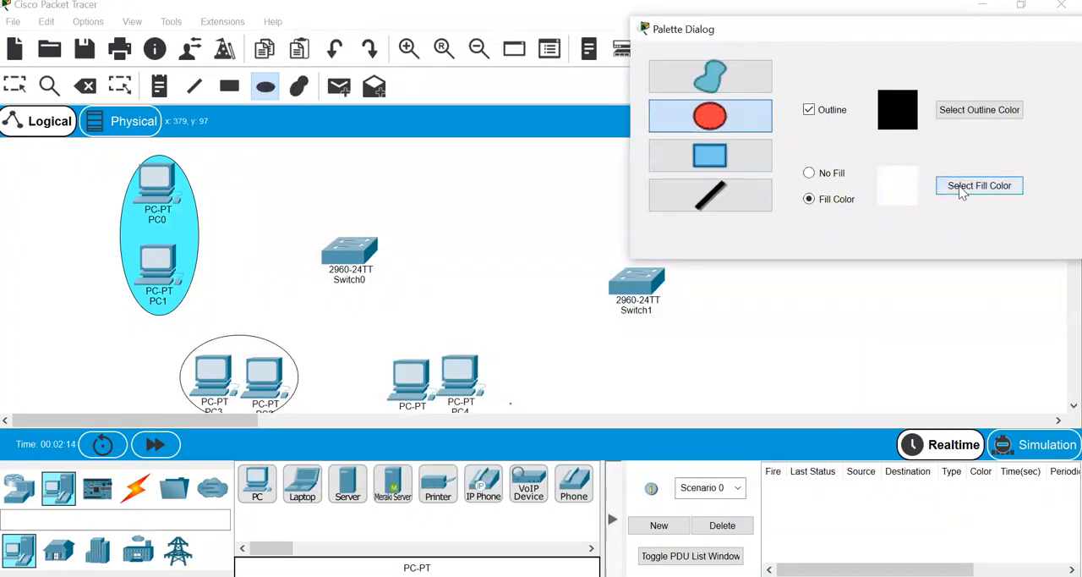
left_click(955, 192)
left_click(467, 151)
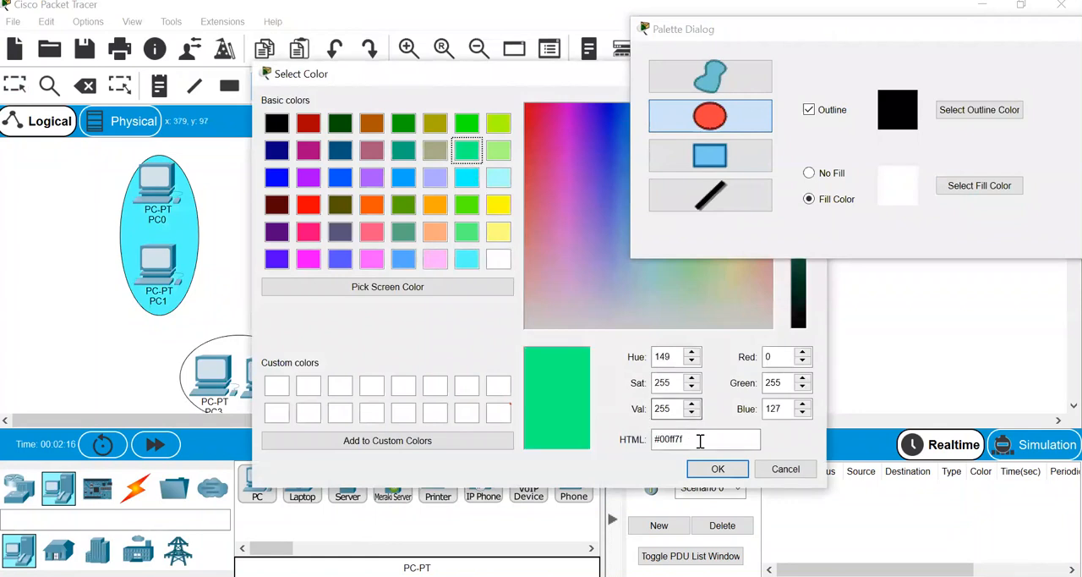
left_click(717, 469)
mouse_move(182, 330)
left_mouse_down()
mouse_move(211, 380)
mouse_move(298, 413)
left_mouse_up()
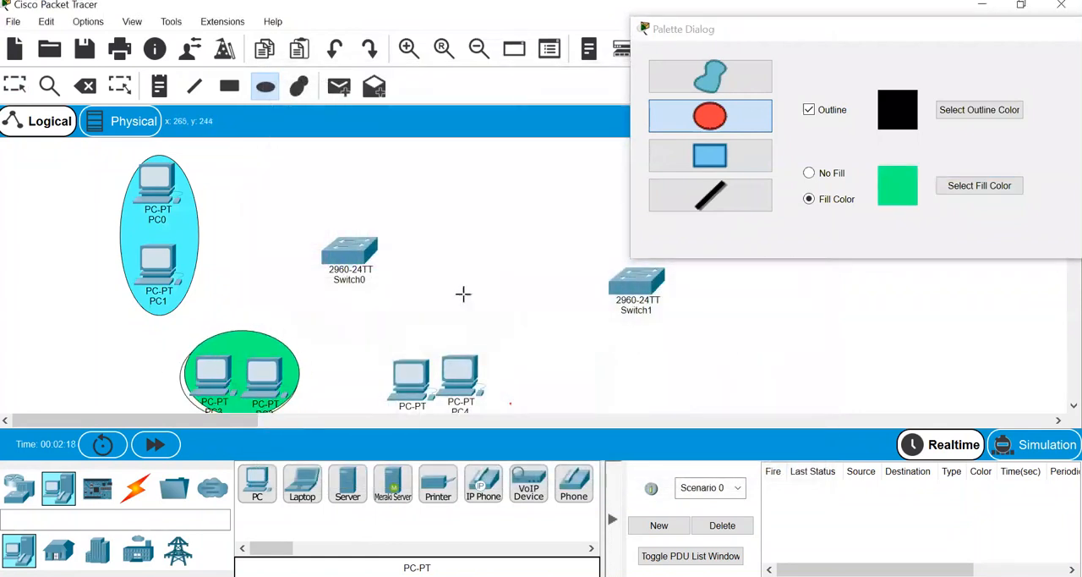
- Draw an orange-filled ellipse around PC4 and the PC next to it
left_click(945, 191)
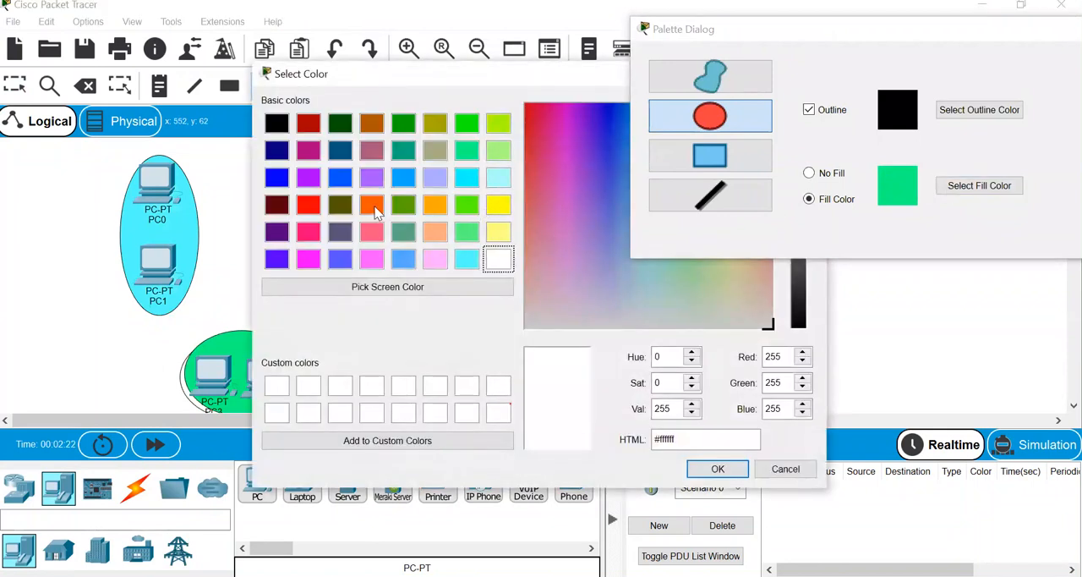
left_click(372, 205)
left_click(718, 469)
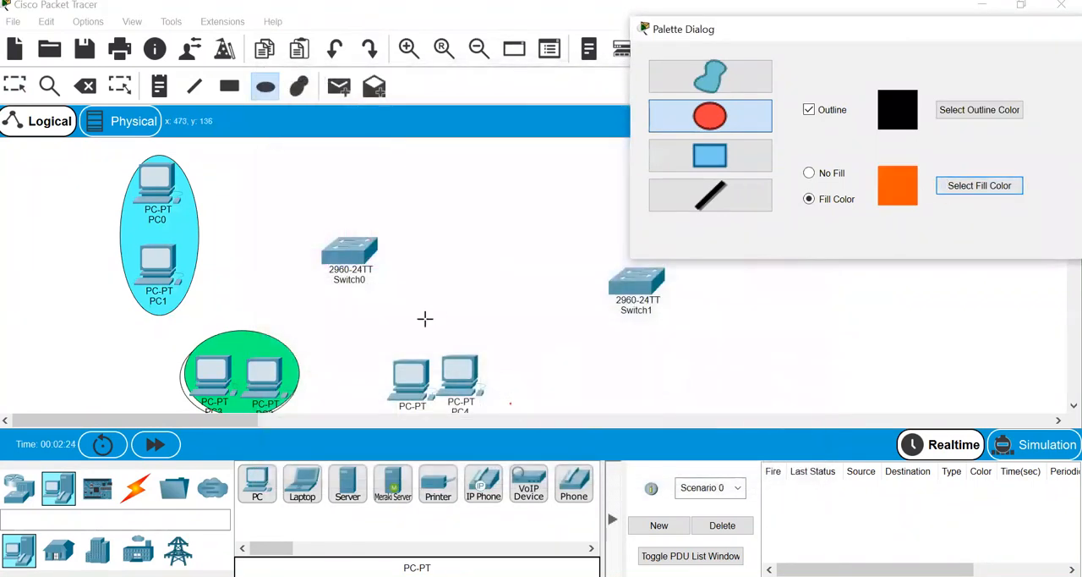
left_click_drag(366, 330, 514, 442)
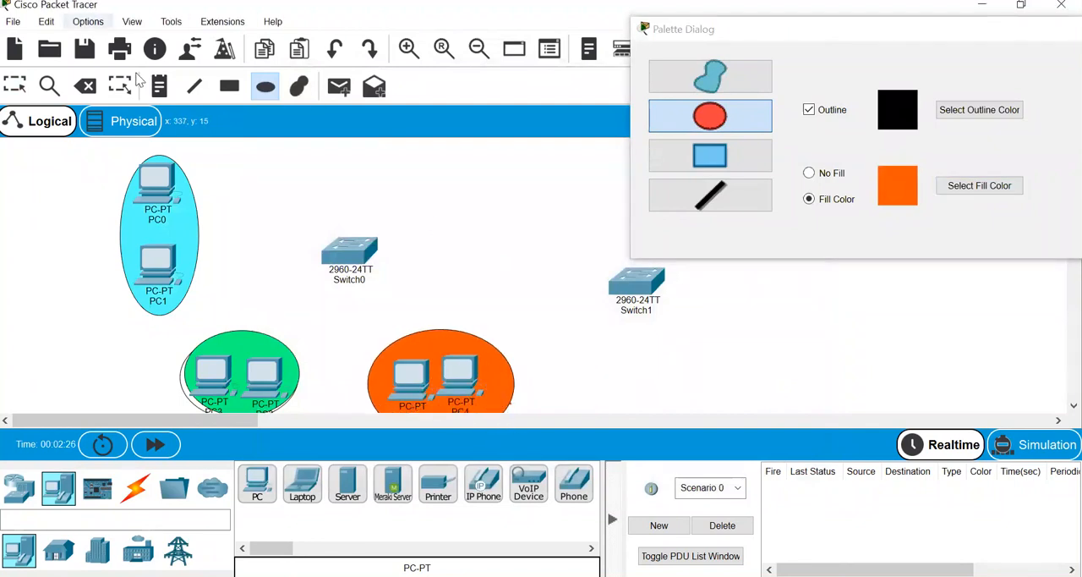
- Add a note beside PC0 with the lines "VLAN ID=2" and "VLAN Name = BCS"
left_click(160, 86)
left_click(25, 172)
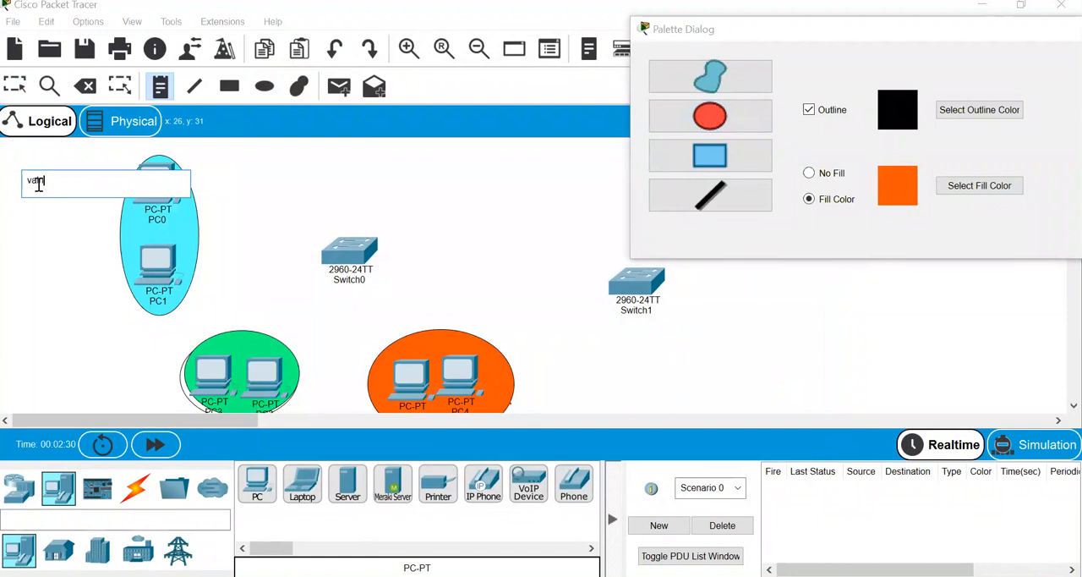
key("BackSpace")
key("BackSpace")
key("BackSpace")
type("V;")
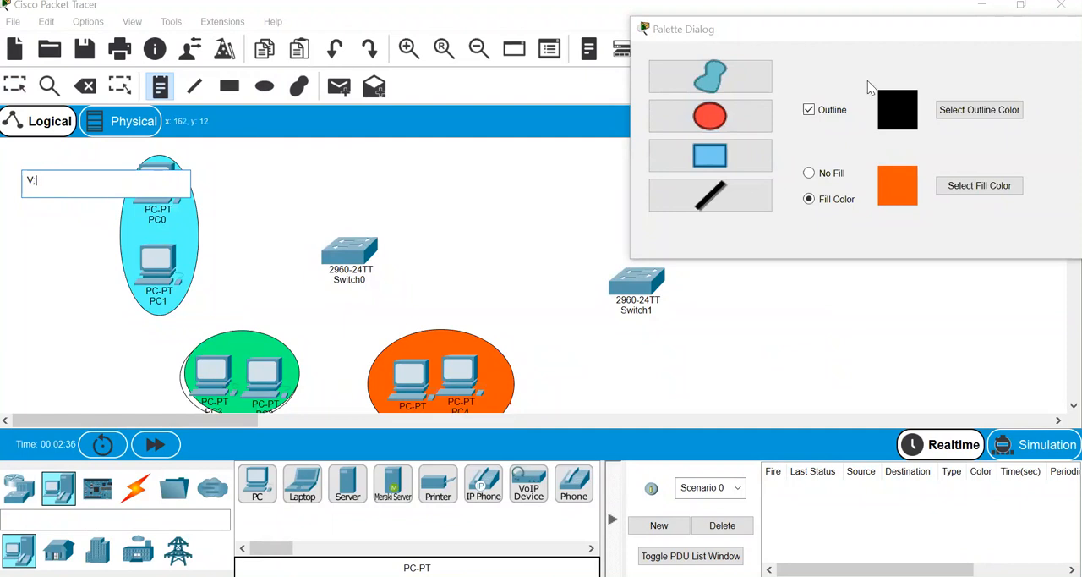
type("AMLAN ID=2")
key("Return")
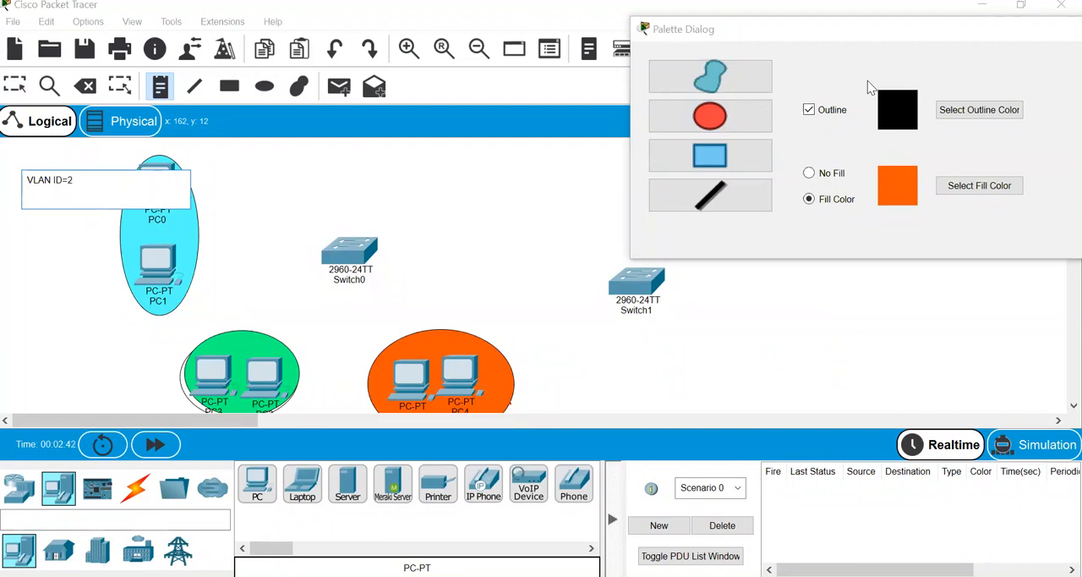
type("VLAN NAme = BCS")
key("Return")
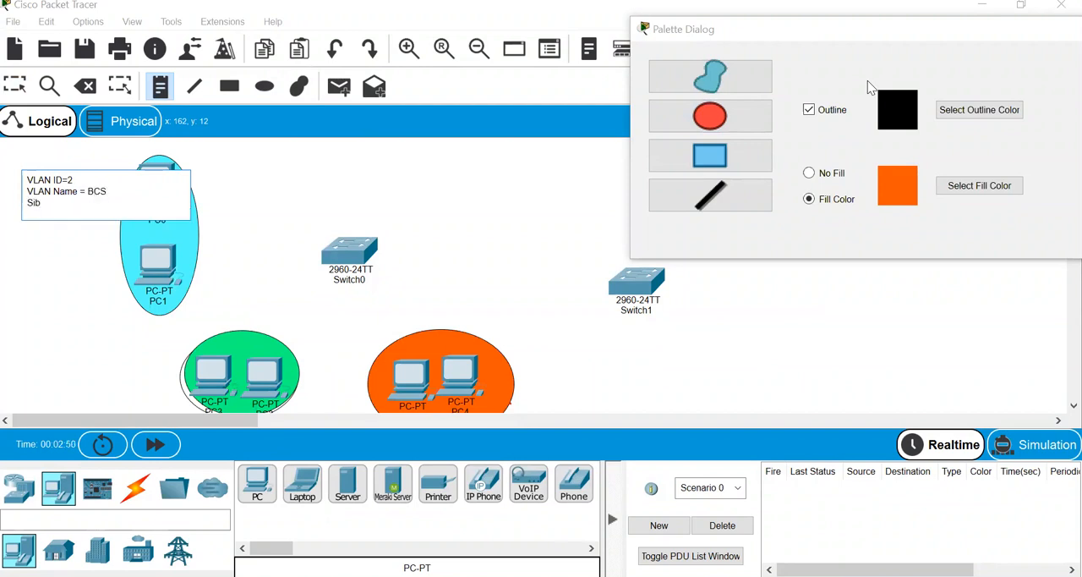
- Add the line "Subnet = 192.168.1.1/24" to the VLAN 2 note
type("Subj")
key("BackSpace")
type("net")
type("= 192.168.1.1/2")
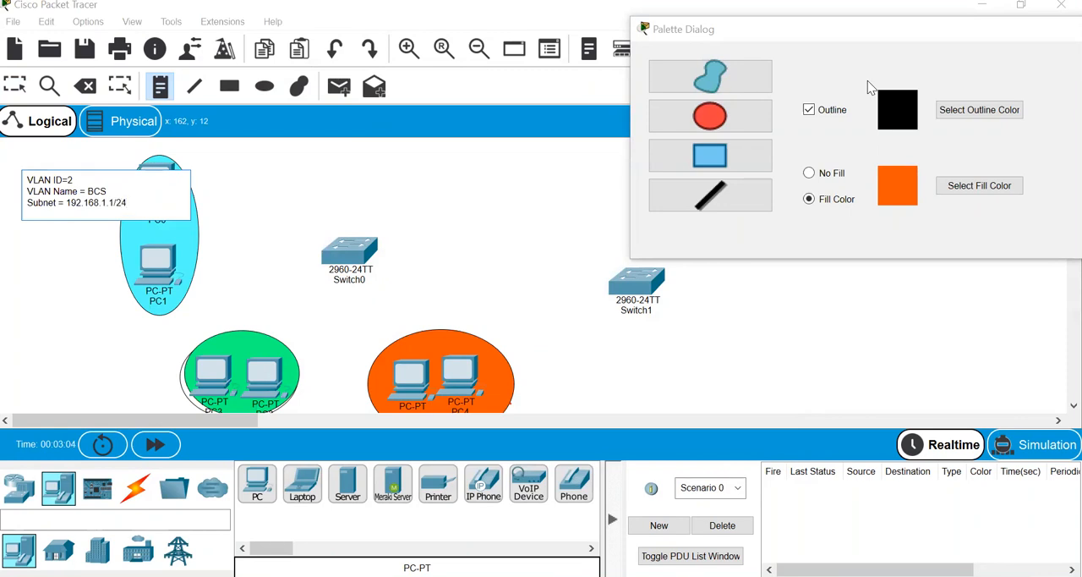
type("4")
key("Return")
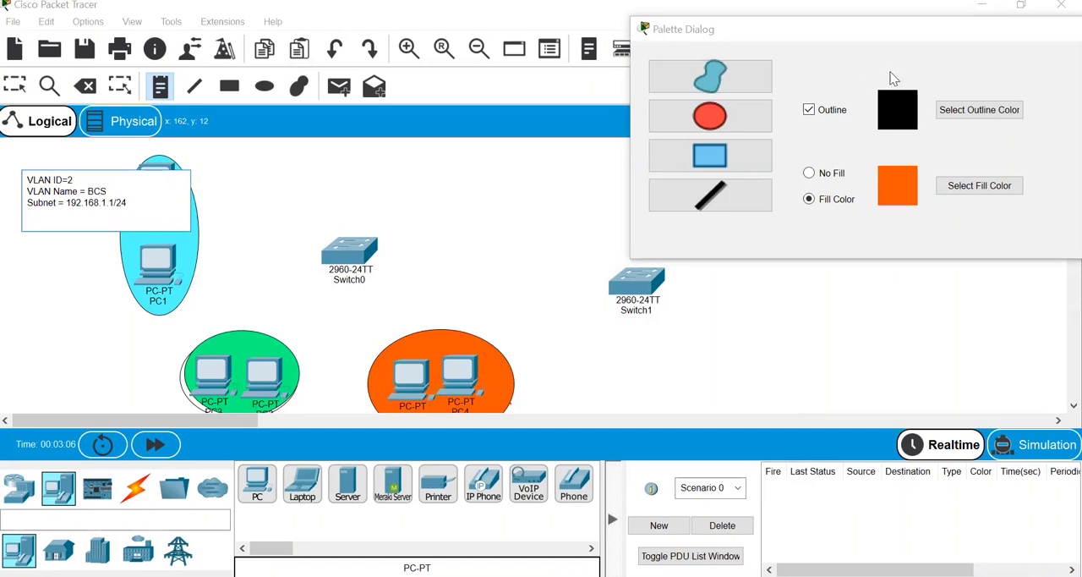
- Insert the line "Ports = FE 0/1 - 5" between the VLAN name and subnet lines of the note
left_click(119, 197)
key("Return")
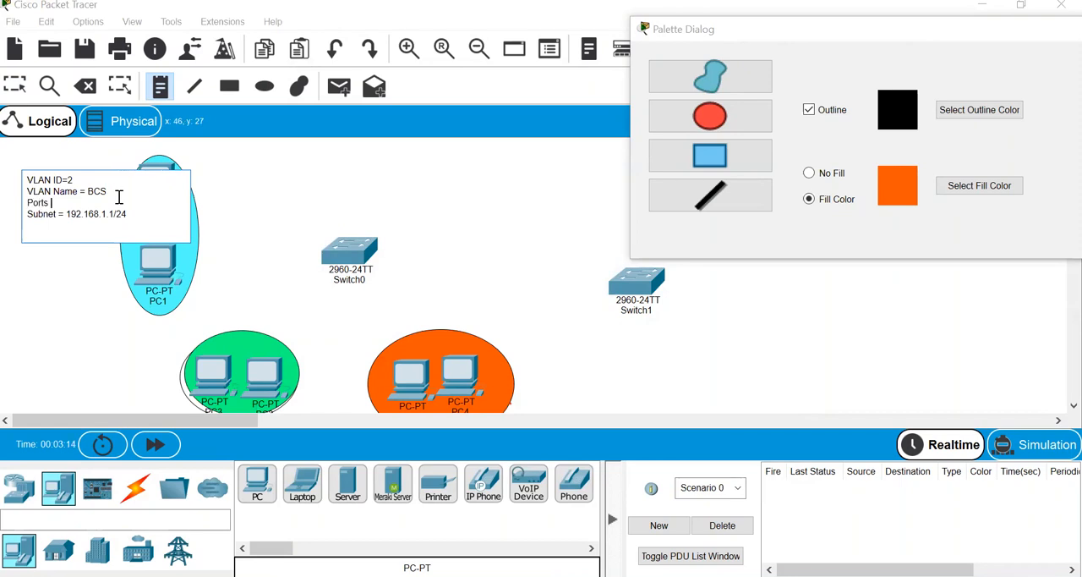
type("Ports = FE")
type("A")
- Copy the note text to a new note beside the green ellipse, changed to VLAN ID=3, name BBA, ports FE 0/6 - 10, subnet 192.168.2.1/24
key("ctrl+a")
key("ctrl+c")
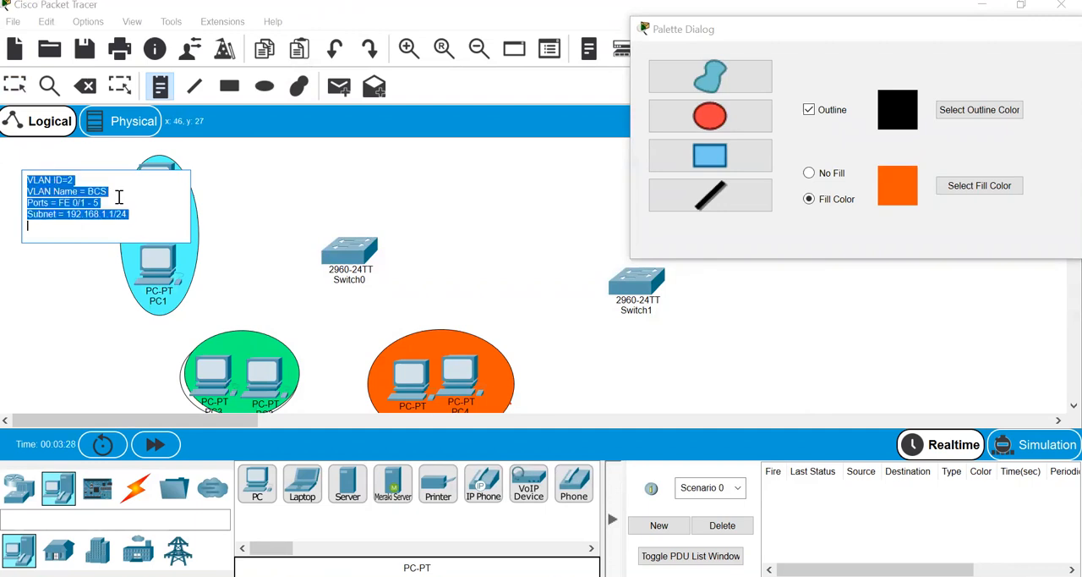
left_click(169, 91)
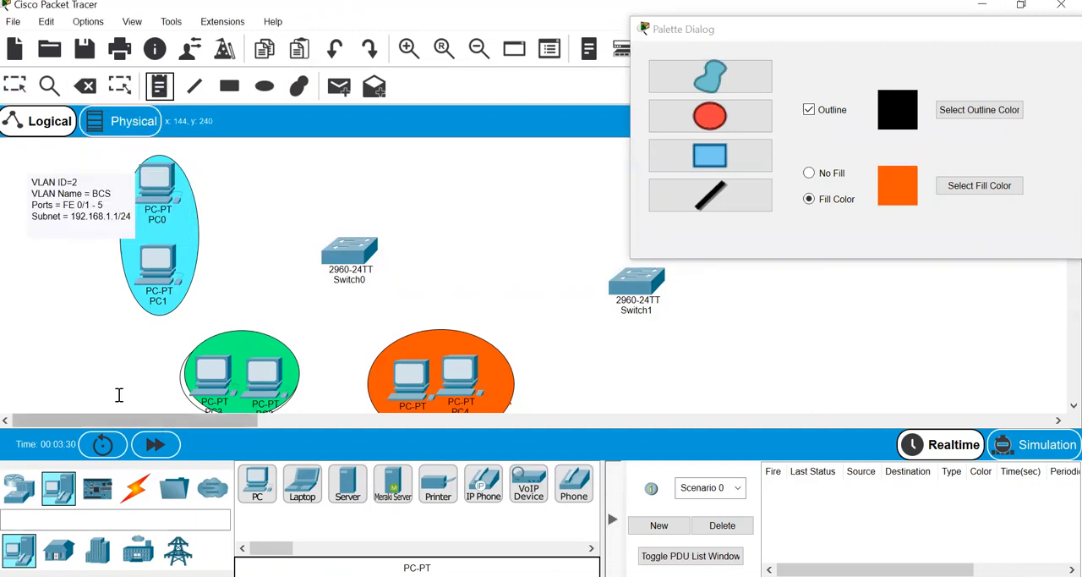
left_click(80, 345)
key("ctrl+v")
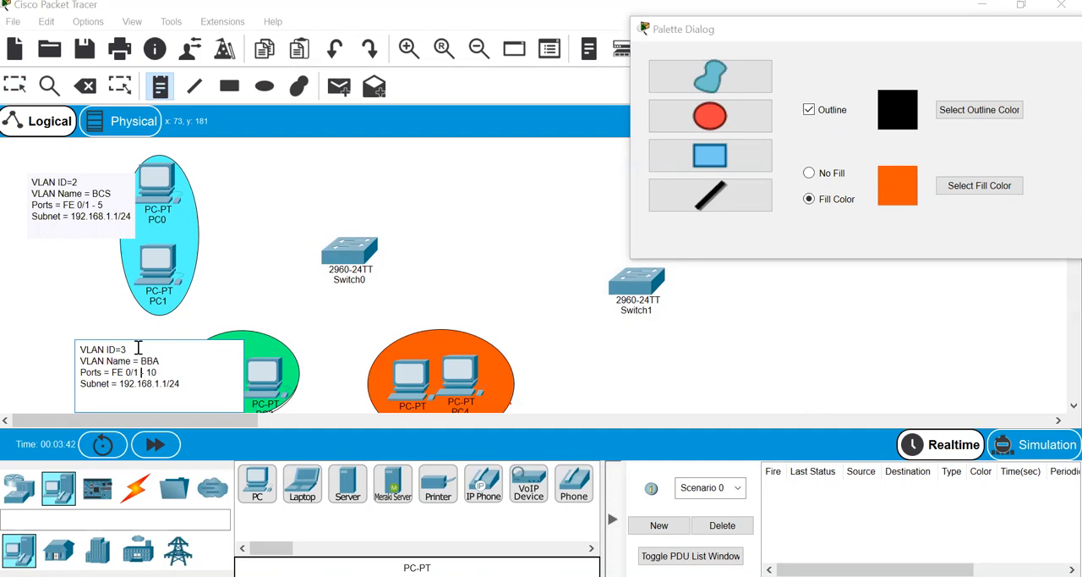
key("BackSpace")
type("6")
key("BackSpace")
type("2")
- Copy the VLAN 3 note text to a note beside the orange ellipse, changed to VLAN ID=4, name MCS, ports FE 0/11 - 15, subnet 192.168.3.1/24
key("ctrl+a")
key("ctrl+c")
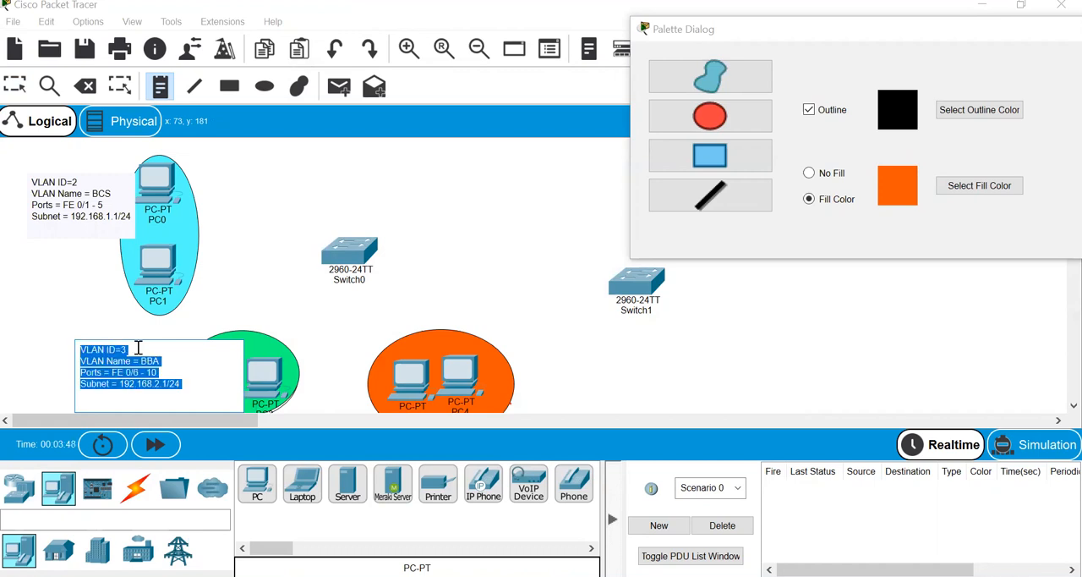
left_click(160, 95)
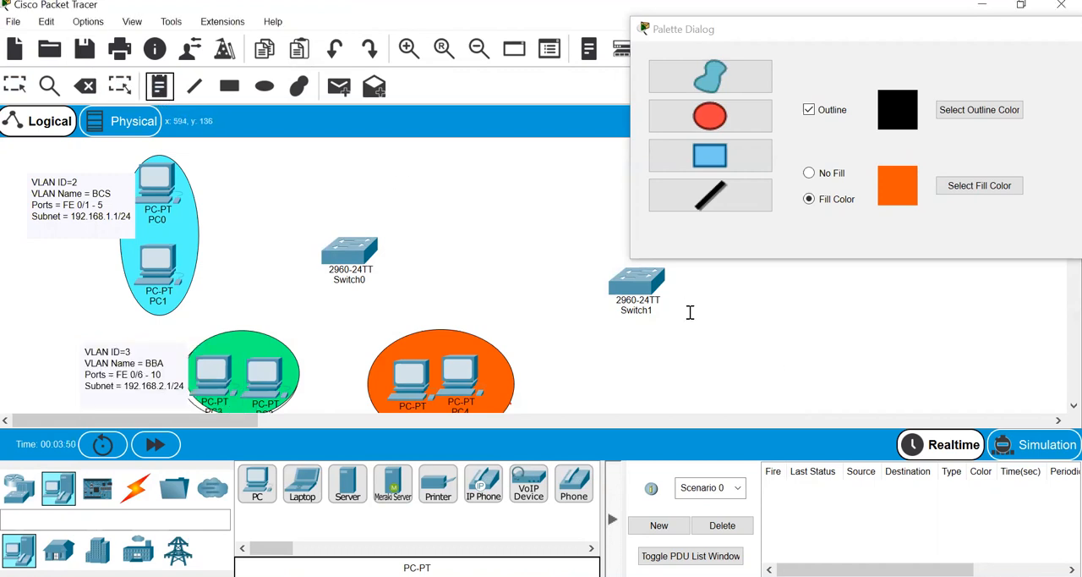
left_click(528, 328)
key("ctrl+v")
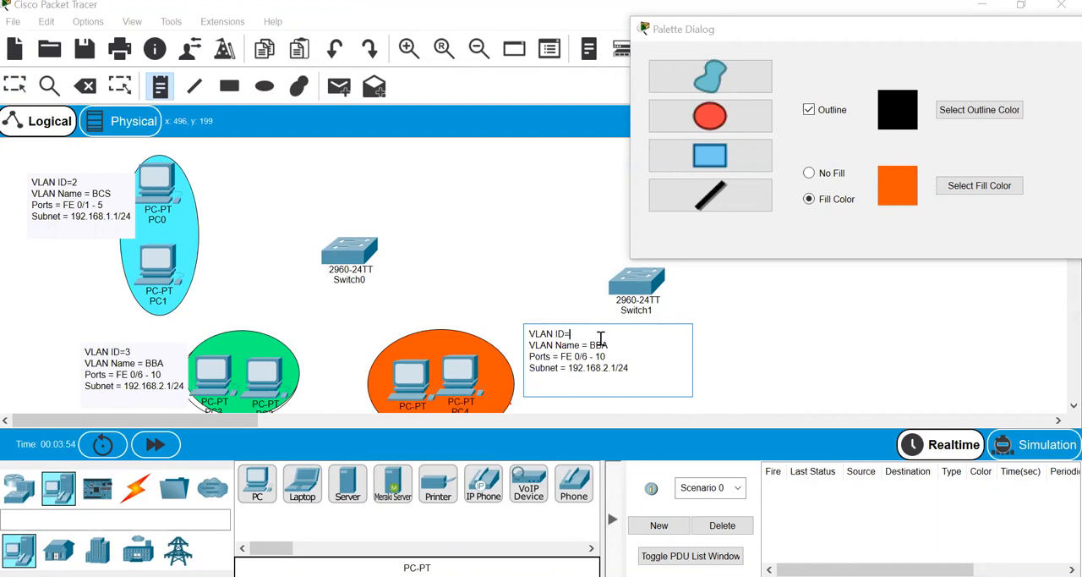
type("4")
type("MCS")
key("BackSpace")
type("11")
left_click(609, 368)
key("BackSpace")
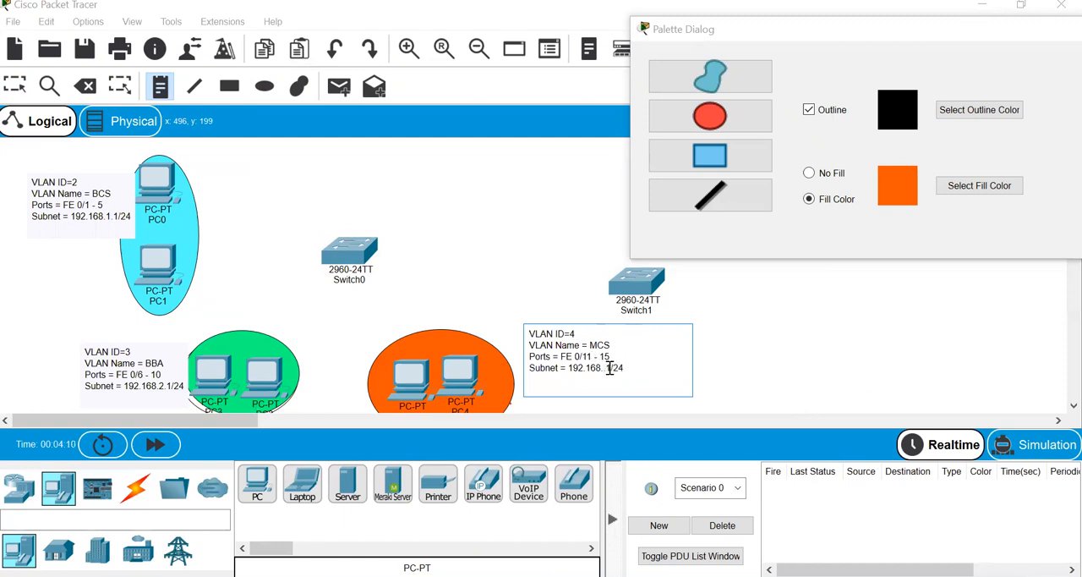
type("3.")
- Finish editing the VLAN 4 note and close the shape palette dialog
left_click(703, 358)
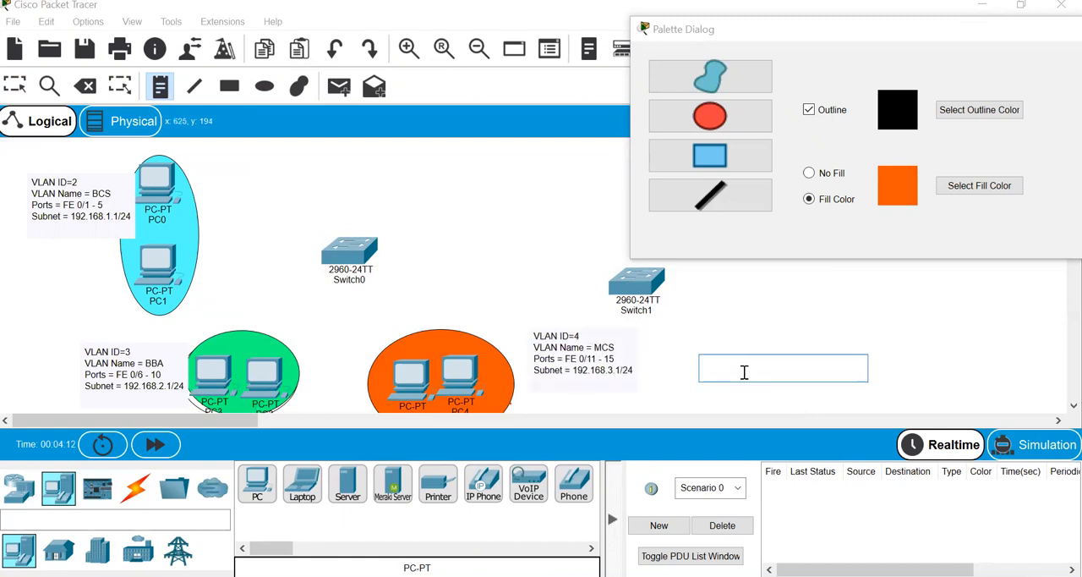
left_click_drag(1054, 39, 814, 31)
left_click(917, 24)
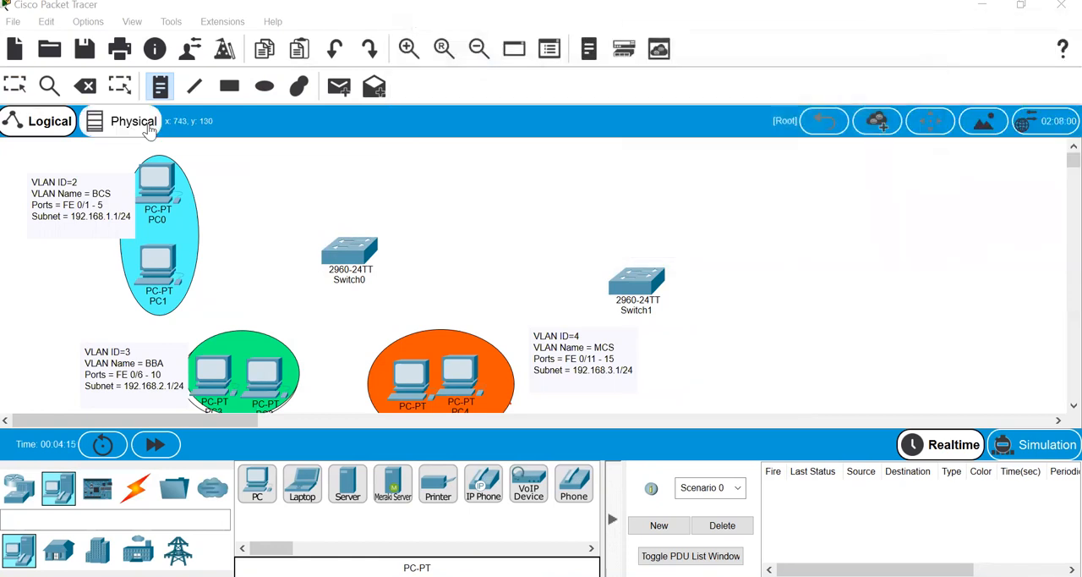
- Connect PC0's FastEthernet0 to FastEthernet0/1 on Switch0 with a copper straight-through cable
left_click(135, 488)
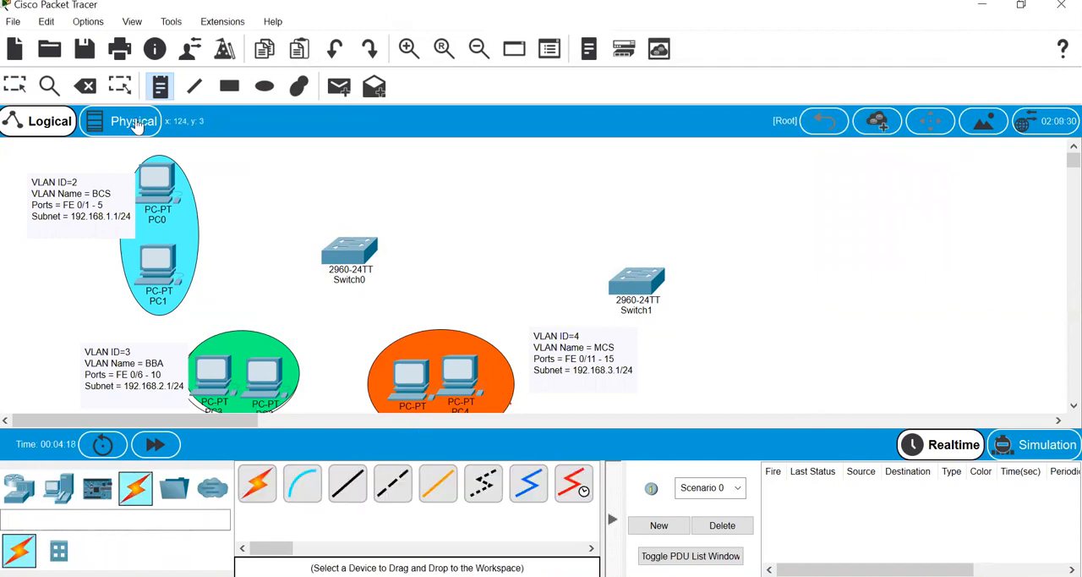
left_click(348, 483)
left_click(167, 187)
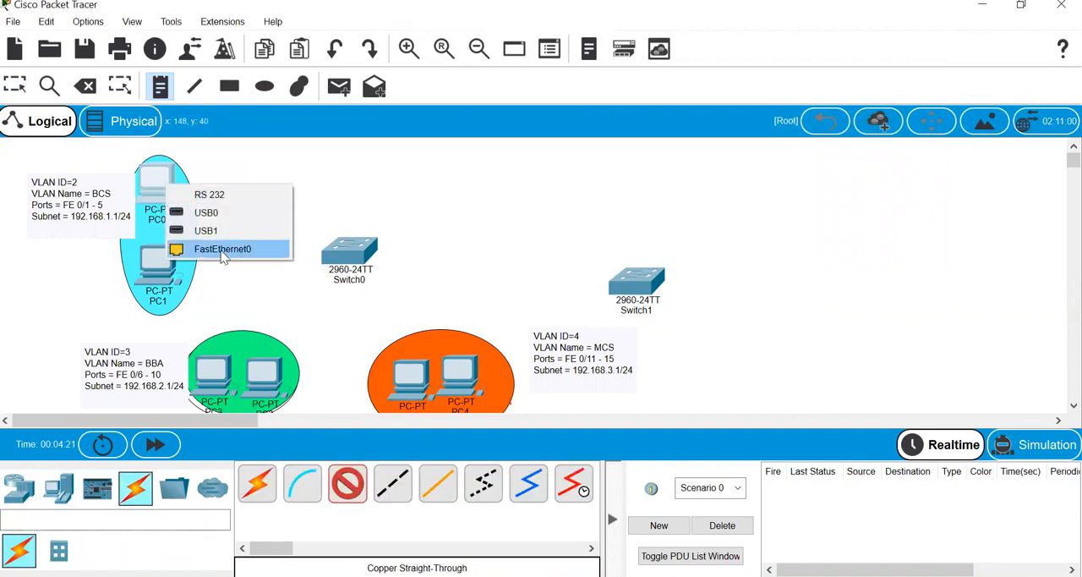
left_click(219, 249)
left_click(343, 247)
left_click(414, 28)
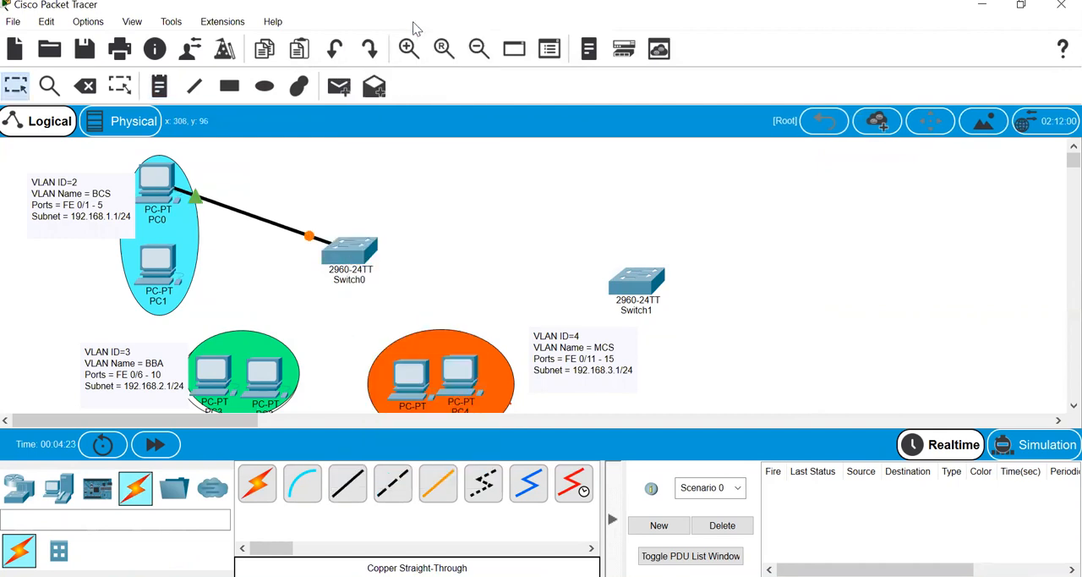
- Connect PC1's FastEthernet0 to FastEthernet0/2 on Switch0 with a copper straight-through cable
left_click(181, 266)
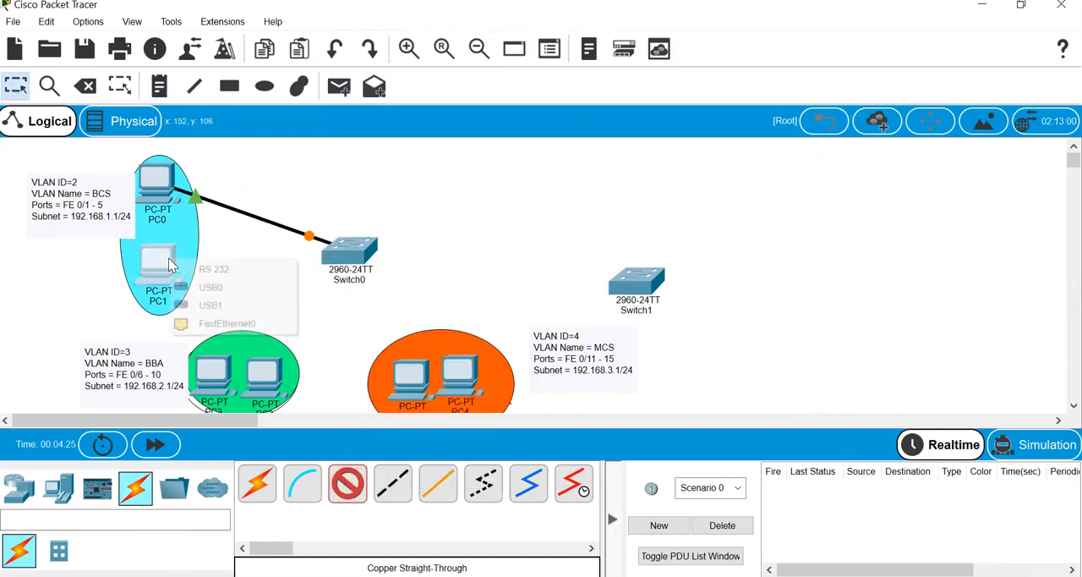
left_click(224, 317)
left_click(343, 254)
left_click(394, 35)
left_click(333, 499)
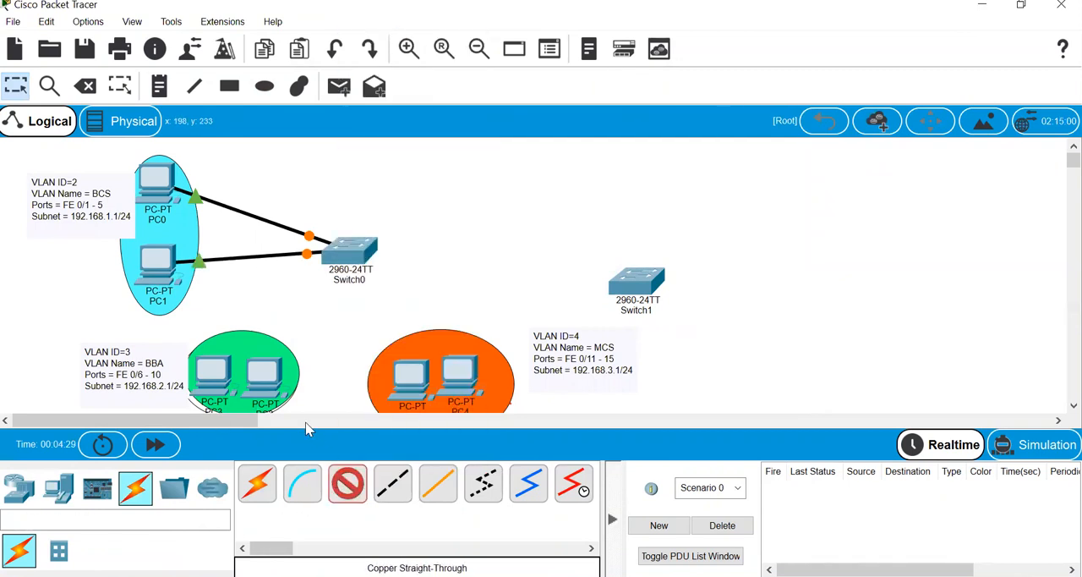
left_click(211, 380)
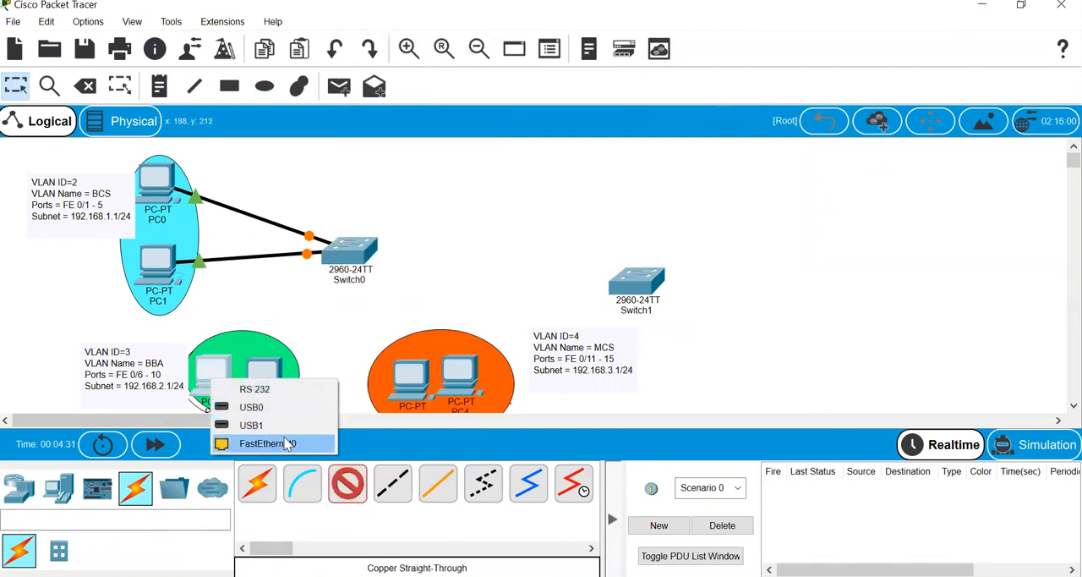
left_click(267, 443)
left_click(342, 254)
left_click(400, 26)
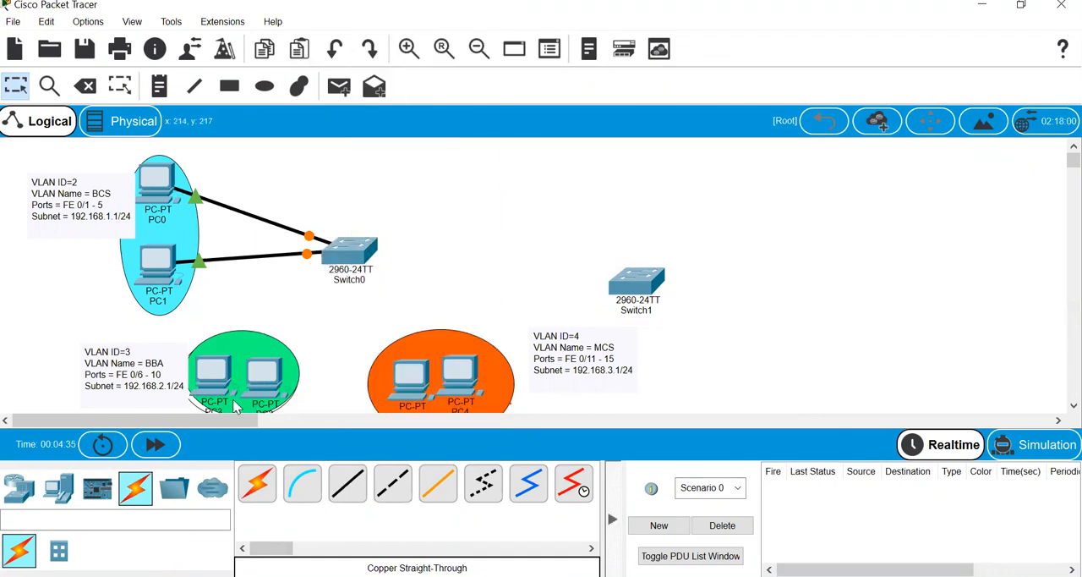
- Connect FastEthernet0 of the left PC in the green VLAN 3 group to FastEthernet0/6 on Switch0 with a copper straight-through cable
left_click(347, 483)
left_click(224, 378)
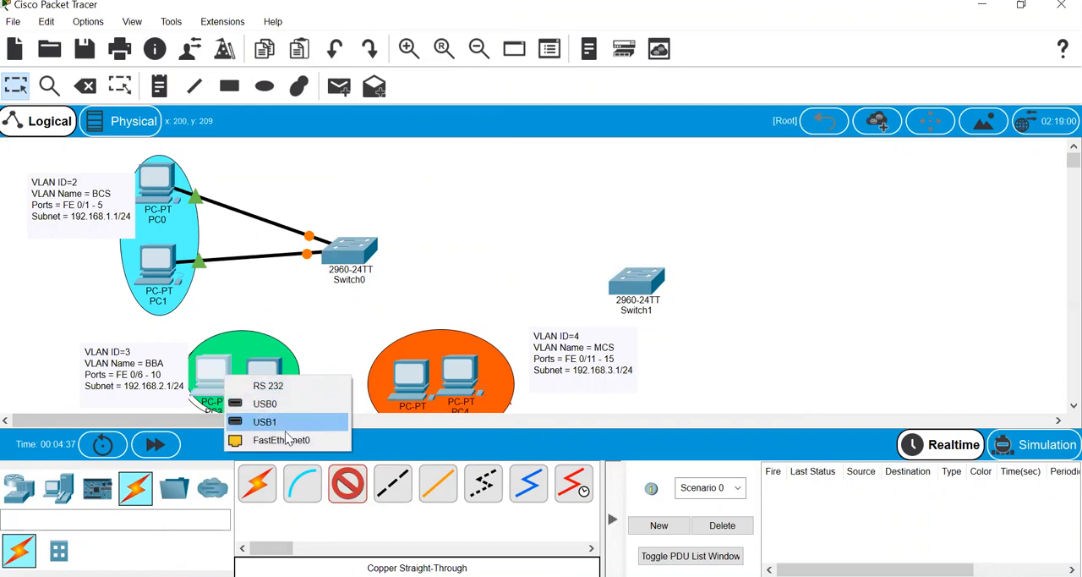
left_click(275, 428)
left_click(348, 250)
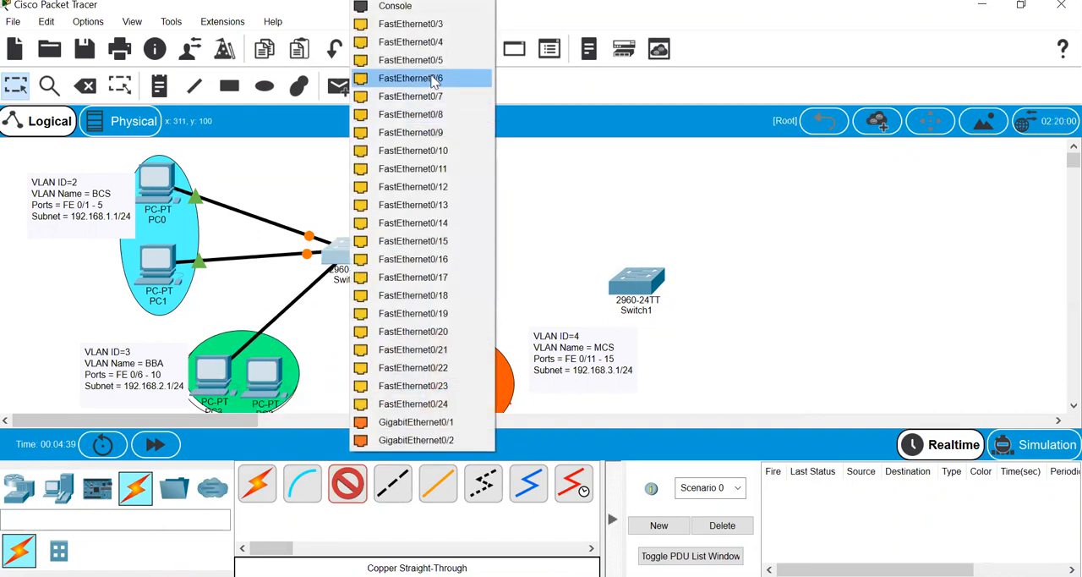
left_click(434, 79)
- Connect FastEthernet0 of the right PC in the green VLAN 3 group to FastEthernet0/7 on Switch0
left_click(272, 387)
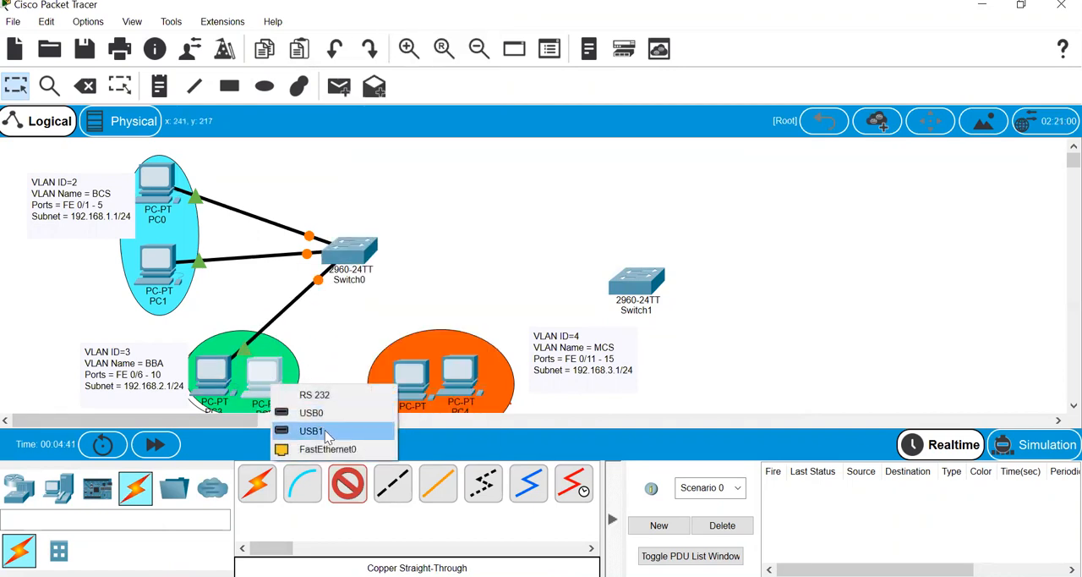
left_click(329, 449)
left_click(348, 251)
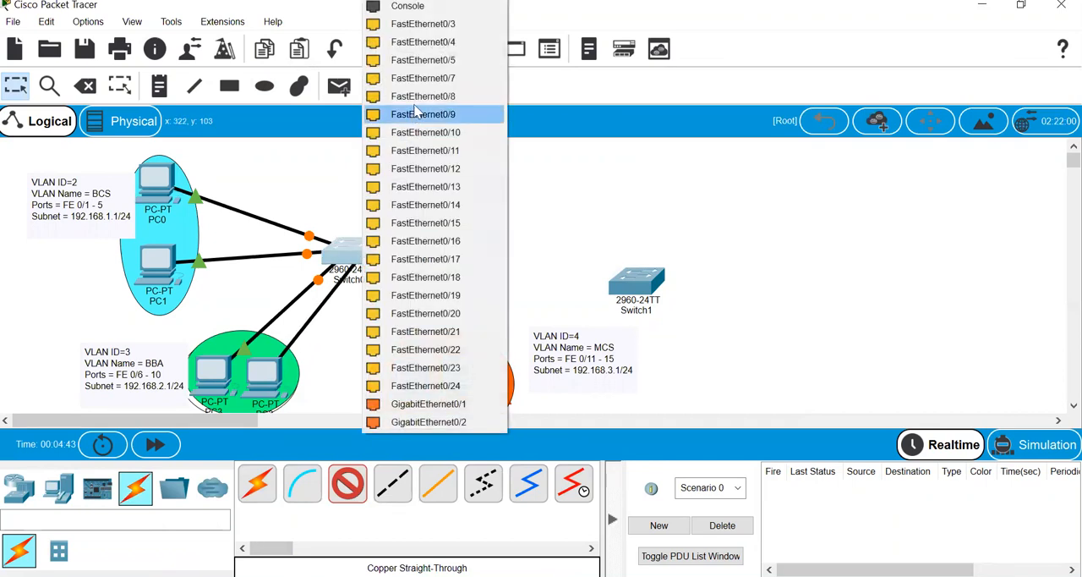
left_click(430, 78)
- Connect FastEthernet0 of the left PC in the orange VLAN 4 group to FastEthernet0/11 on Switch0
left_click(410, 380)
left_click(431, 441)
left_click(348, 251)
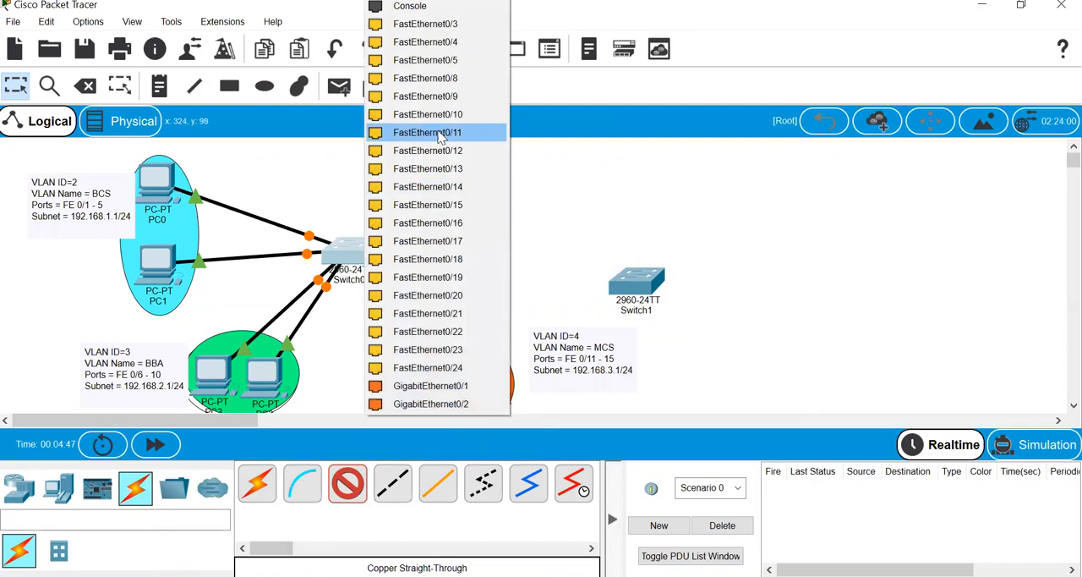
left_click(449, 135)
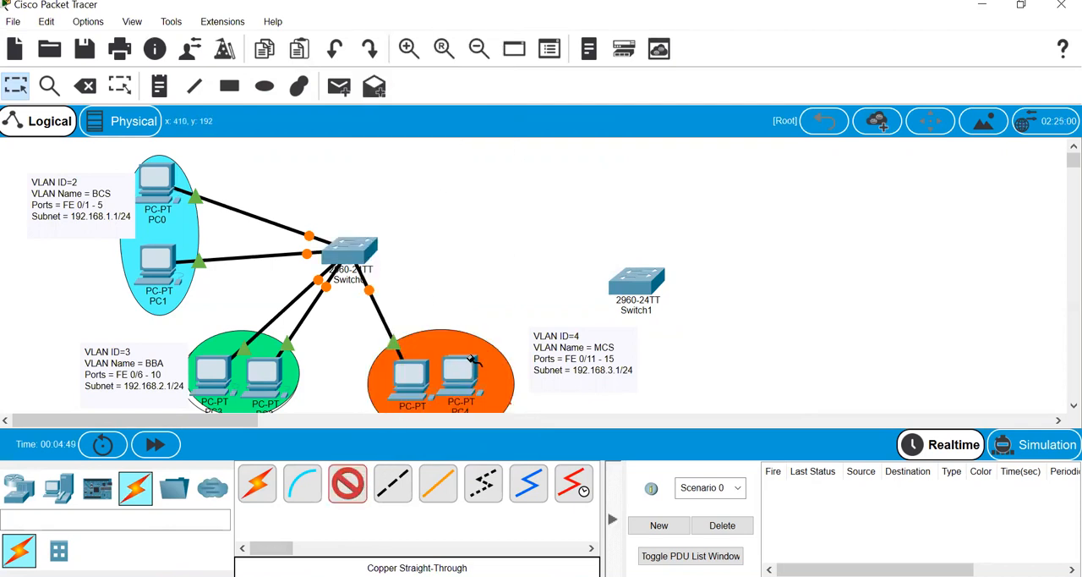
- Connect FastEthernet0 of the right PC in the orange VLAN 4 group to FastEthernet0/12 on Switch0
left_click(469, 385)
left_click(518, 441)
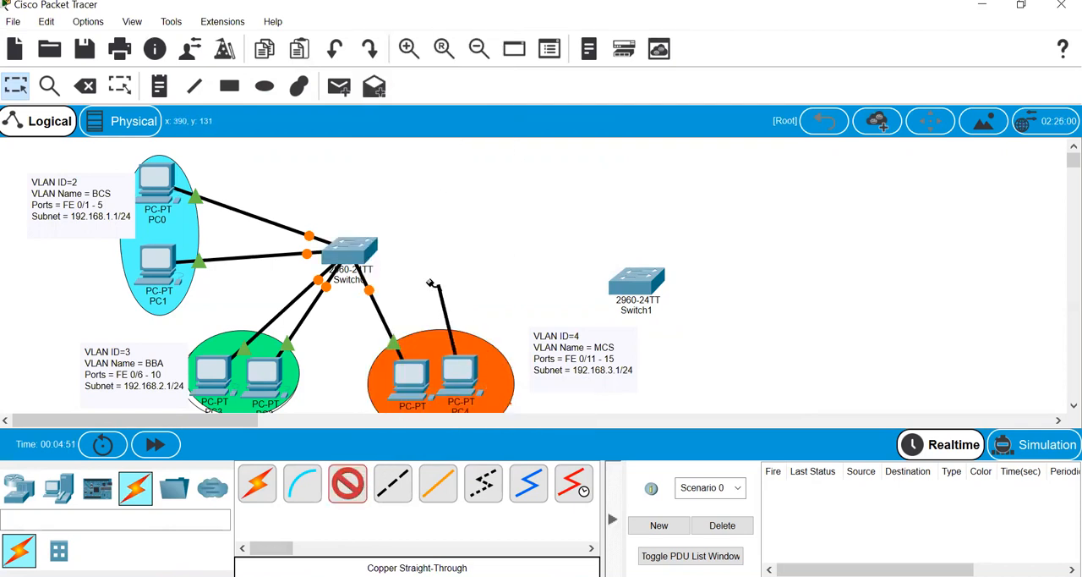
left_click(366, 250)
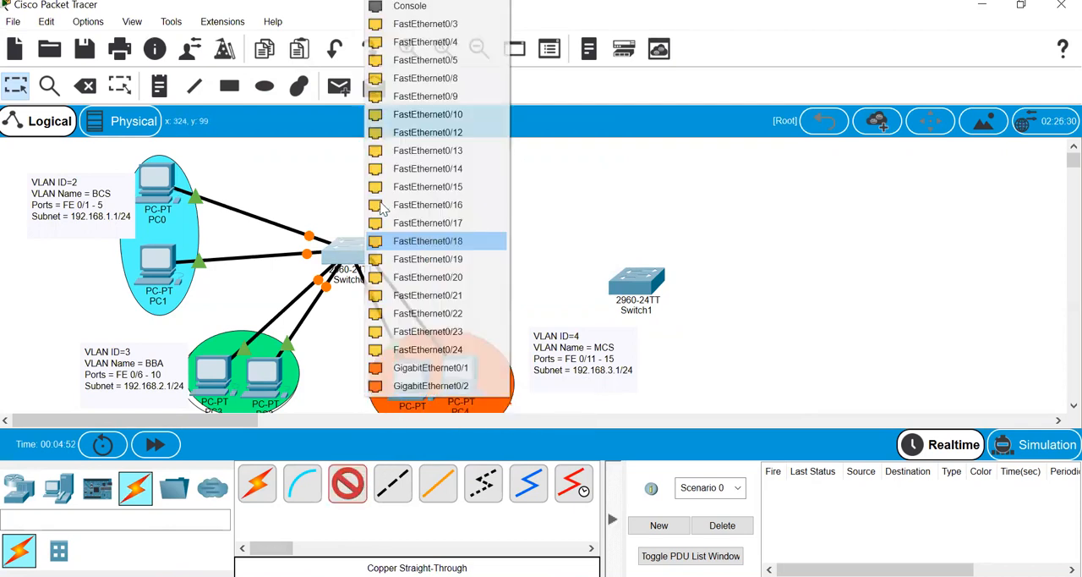
left_click(440, 136)
- Open Switch0's command-line interface and enter privileged mode with the enable command
left_click(372, 250)
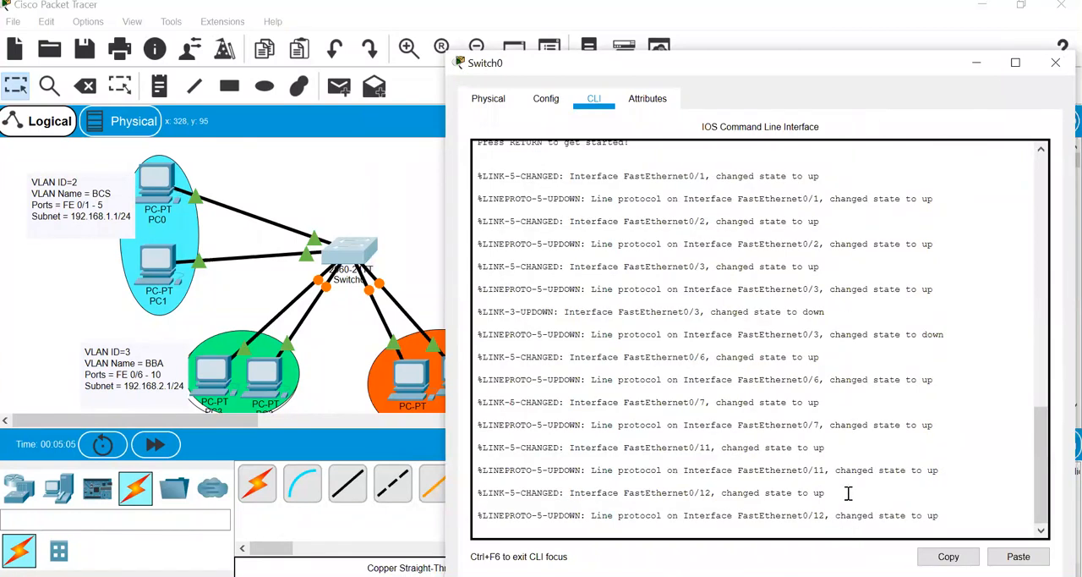
key("Return")
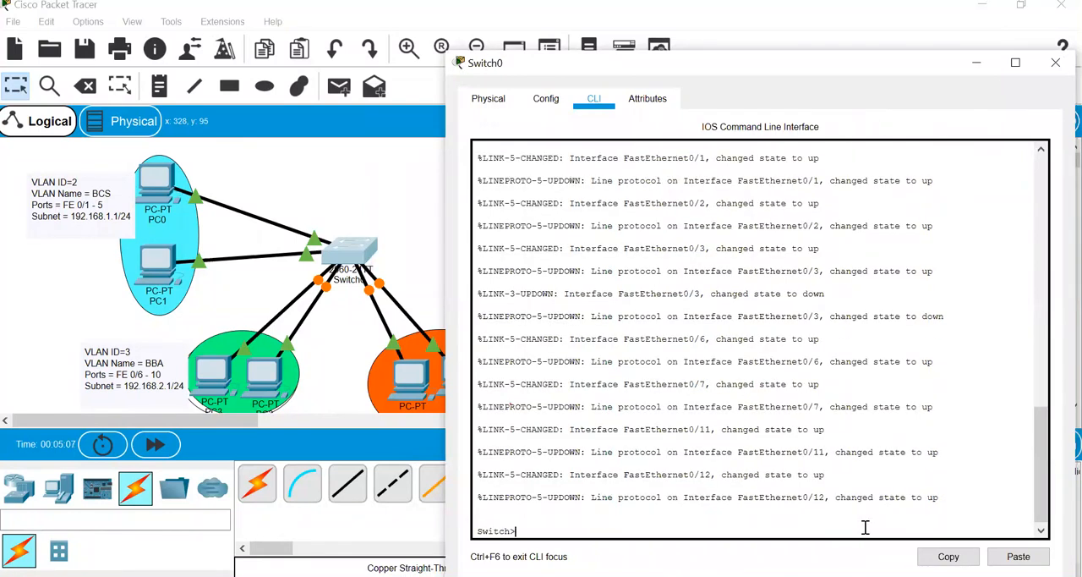
key("Return")
key("Return")
type("EN")
key("Tab")
key("Return")
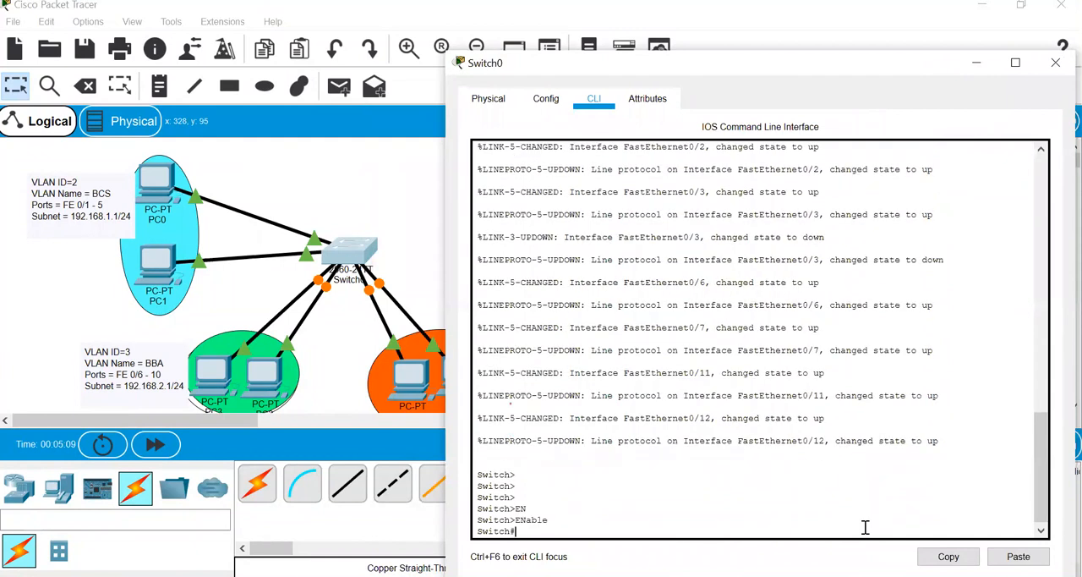
- Enter global configuration mode on Switch0 with configure t
type("conf")
key("Tab")
type("t")
key("Return")
key("Return")
key("Return")
key("Return")
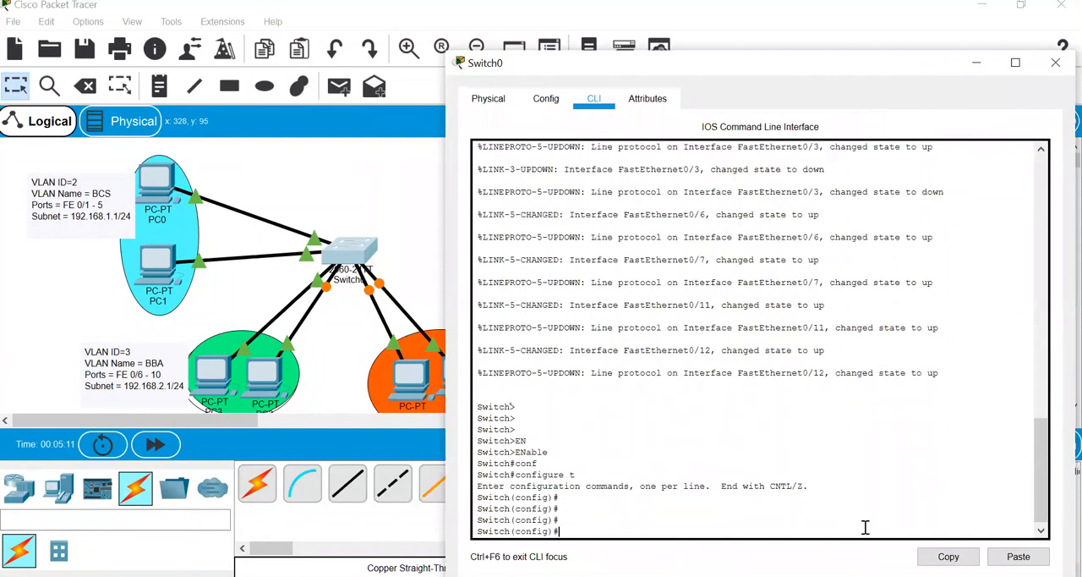
- Create VLAN 2 on Switch0, name it BCS, and exit to global configuration mode
type("vl")
key("Tab")
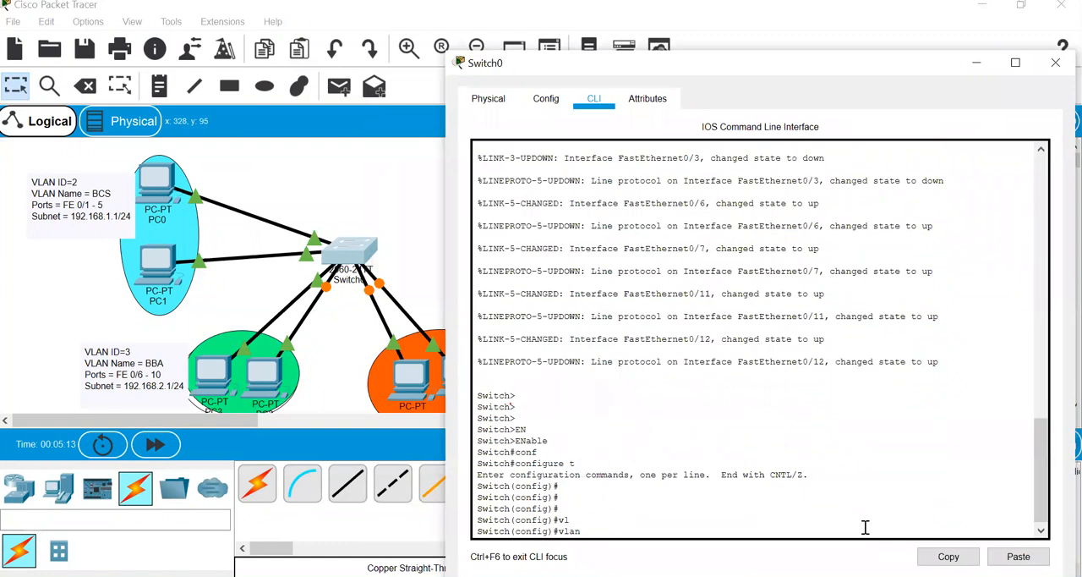
type("2")
key("Return")
type("name BCS")
key("Return")
type("exit")
key("Return")
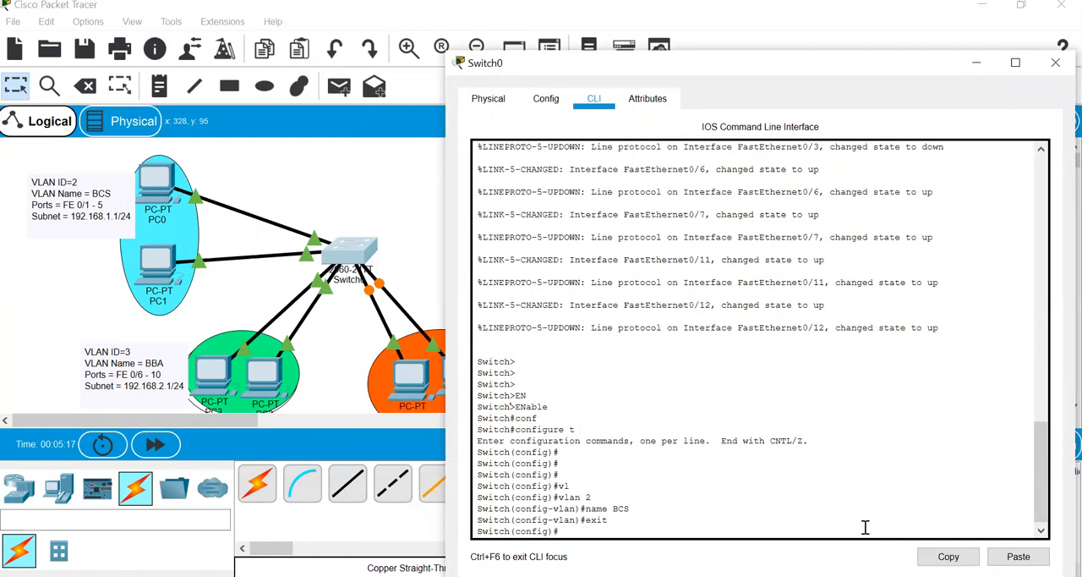
key("Return")
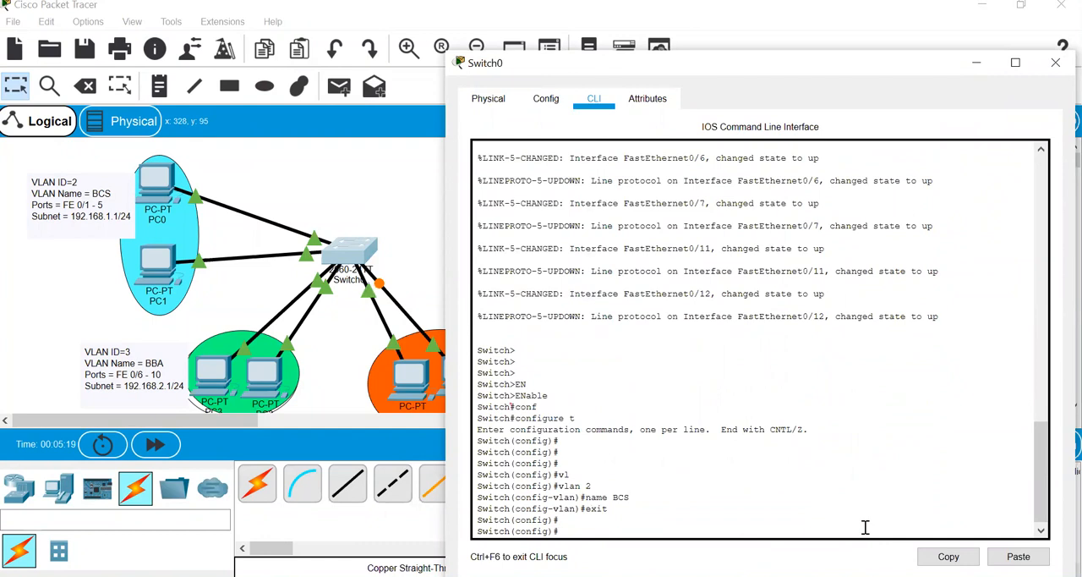
- Remove VLAN 2 from Switch0 with the command no vlan 2
type("no vl")
key("Tab")
type("n")
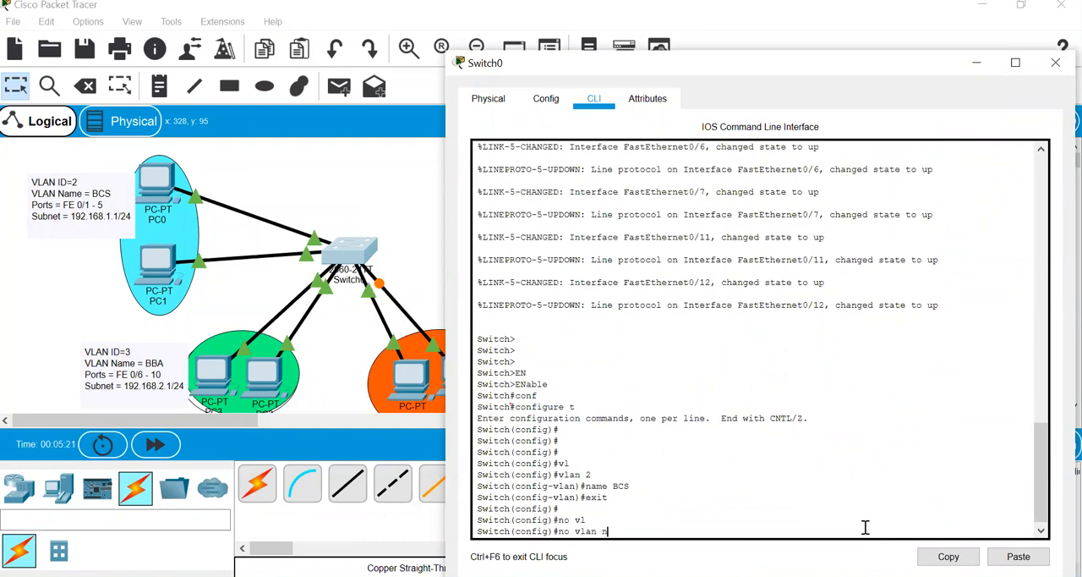
key("Return")
key("Return")
key("Return")
key("Return")
- Leave configuration mode with end and display Switch0's VLAN table with show vlan brief
type("end")
key("Return")
type("show vl")
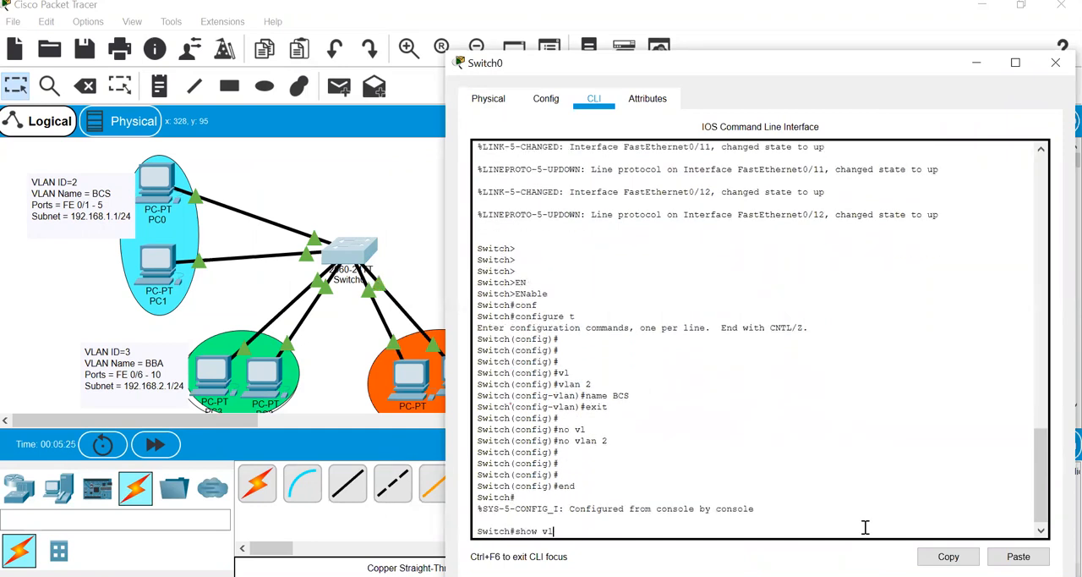
key("Tab")
type("b")
key("Tab")
key("Return")
key("Return")
key("Return")
key("Return")
key("Return")
key("Return")
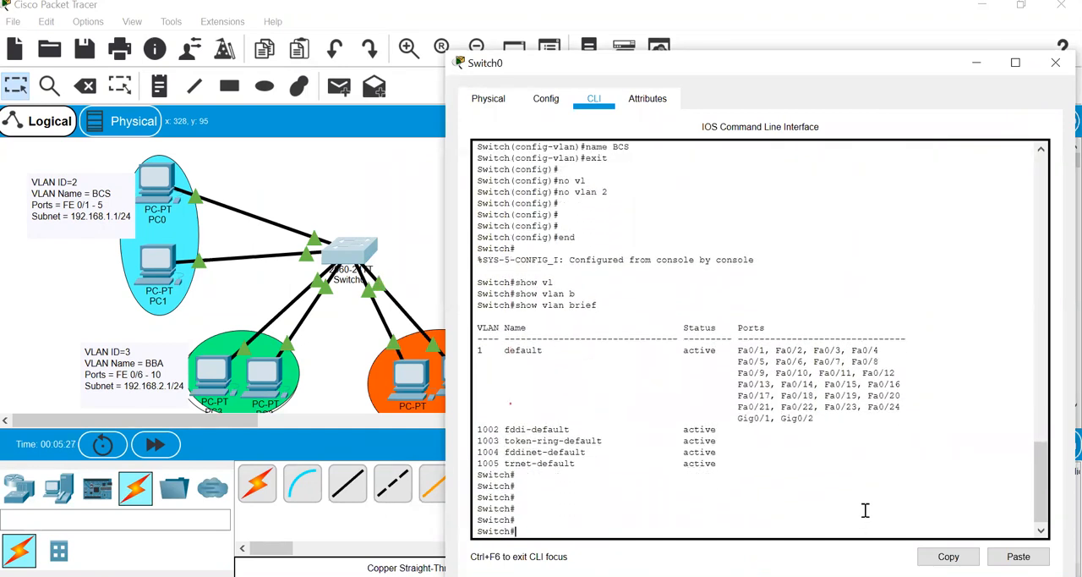
- Examine the default VLAN 1 row and the rows for VLANs 1002 to 1005 in the VLAN table
left_click_drag(476, 351, 489, 351)
triple_click(568, 355)
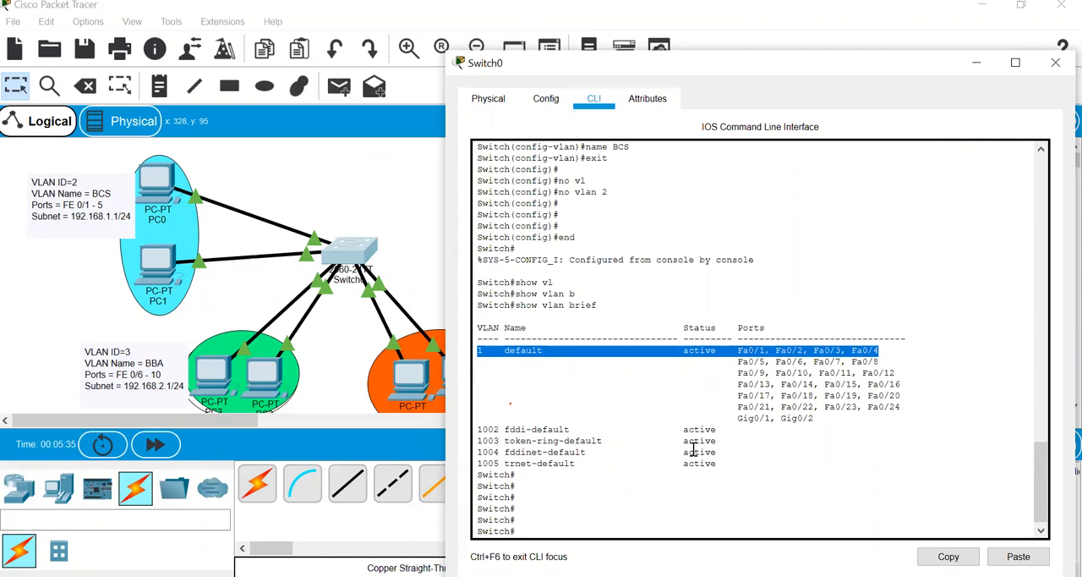
left_click_drag(733, 463, 470, 432)
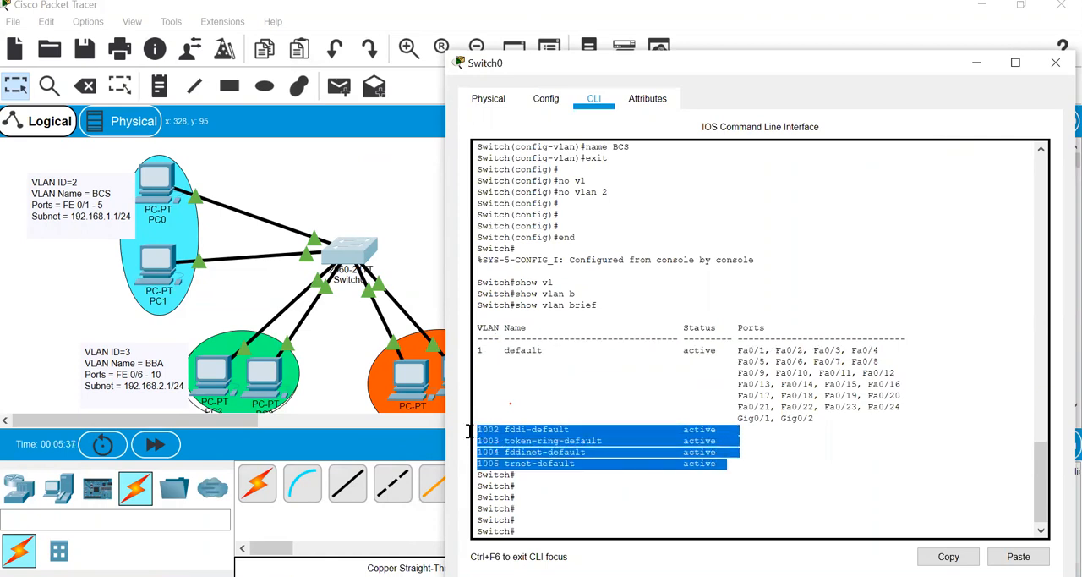
left_click(788, 501)
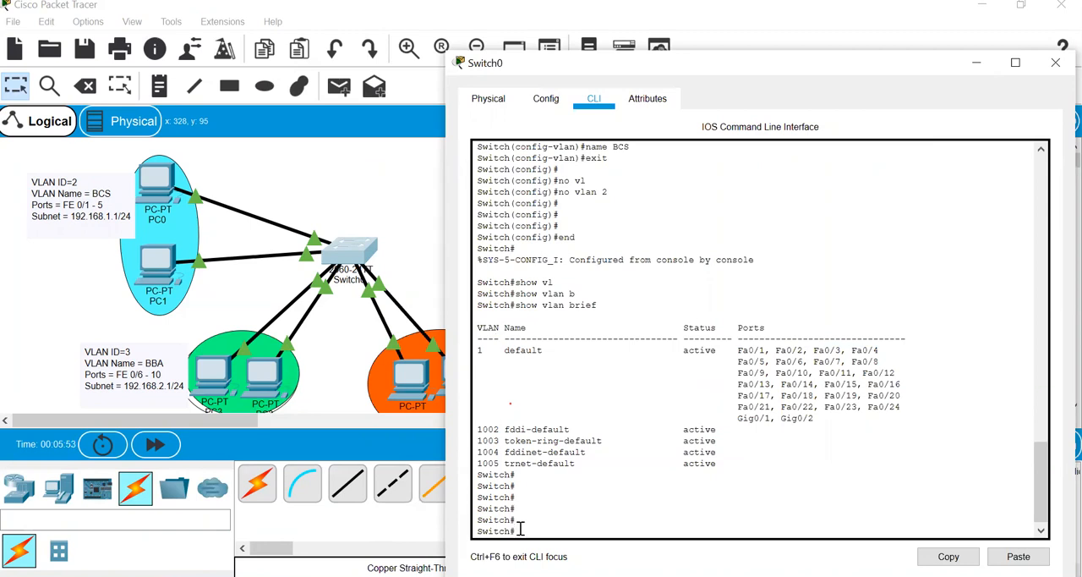
- Run enable and configure terminal on Switch0 to enter global configuration mode
type("en")
key("Tab")
key("Return")
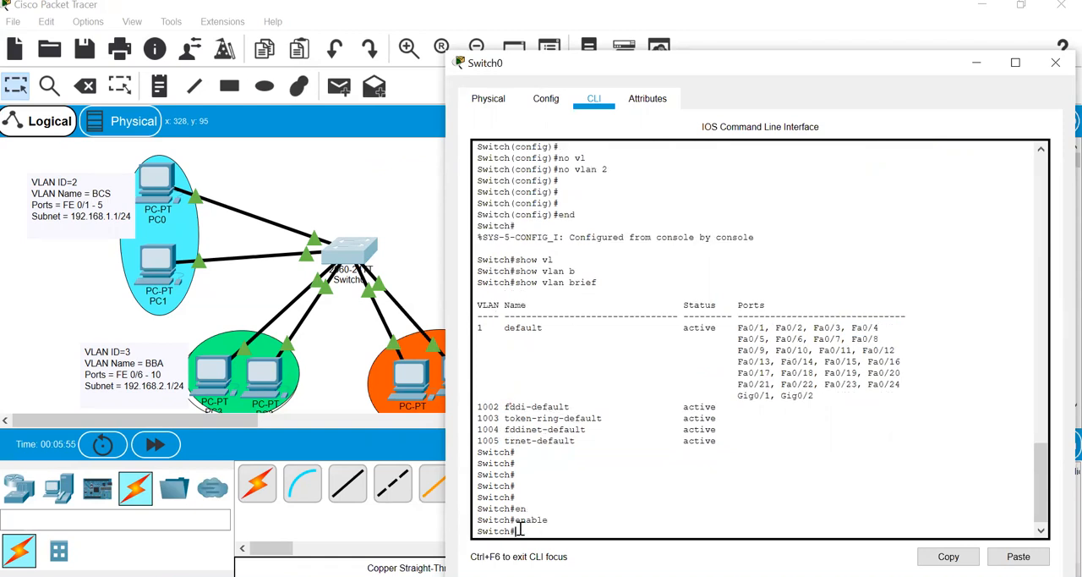
type("conf")
key("Tab")
type("t")
- Create VLAN 2 on Switch0
key("Tab")
key("Return")
key("Return")
type("ig)#vl")
- Name VLAN 2 BCS and exit to global configuration mode
key("Tab")
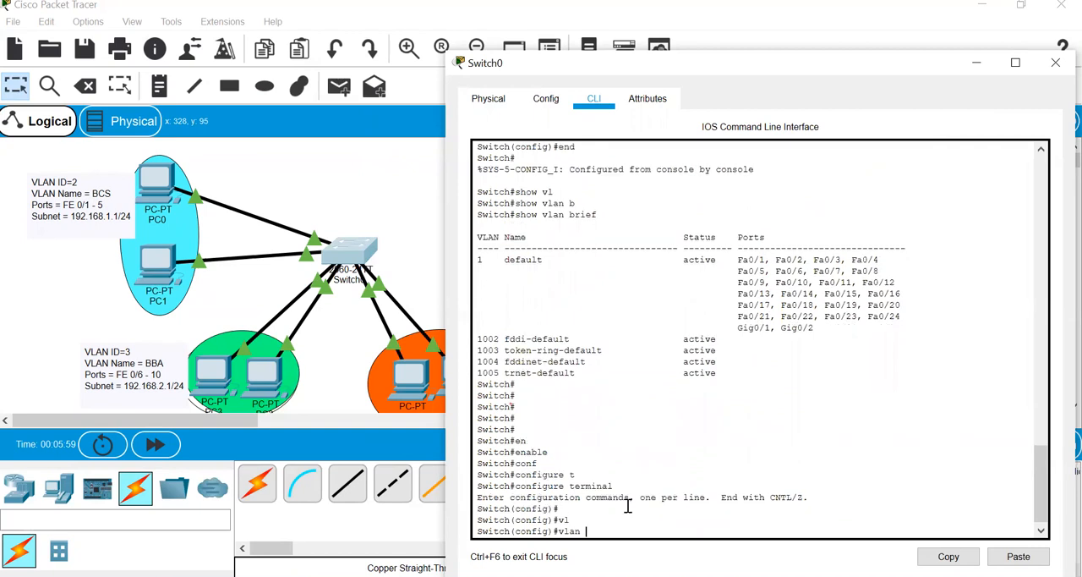
type("2")
key("Return")
type("vlan)#")
key("Tab")
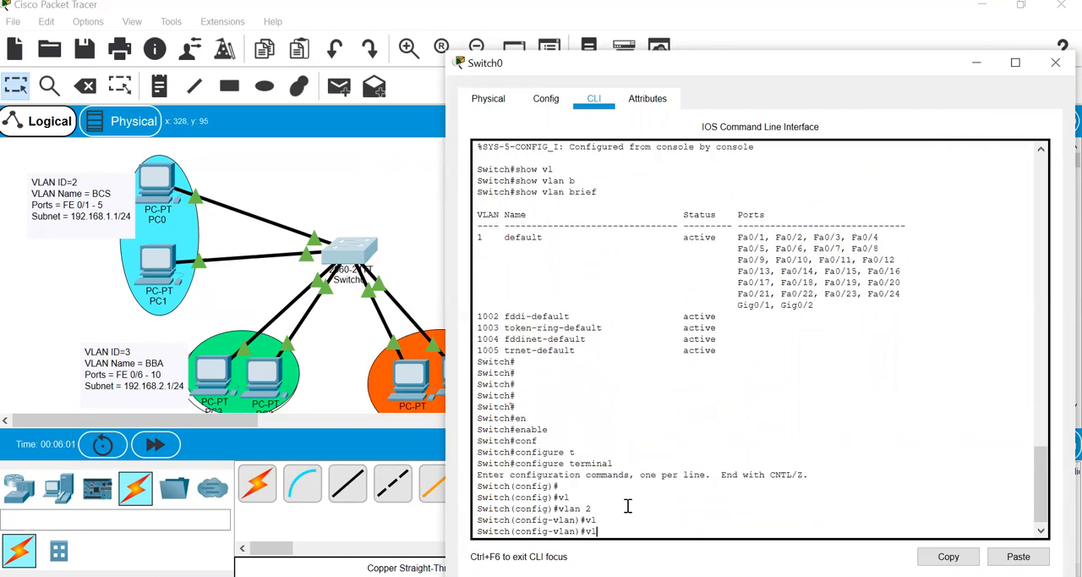
type("name")
key("Tab")
type("BCS")
key("Return")
type("EX")
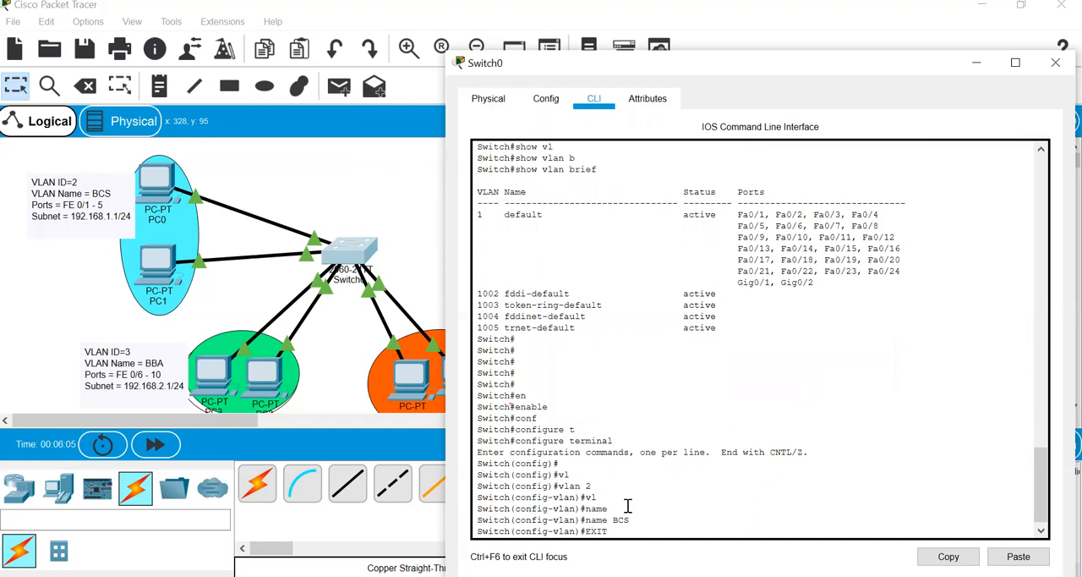
type("IT")
key("Return")
key("Return")
key("Return")
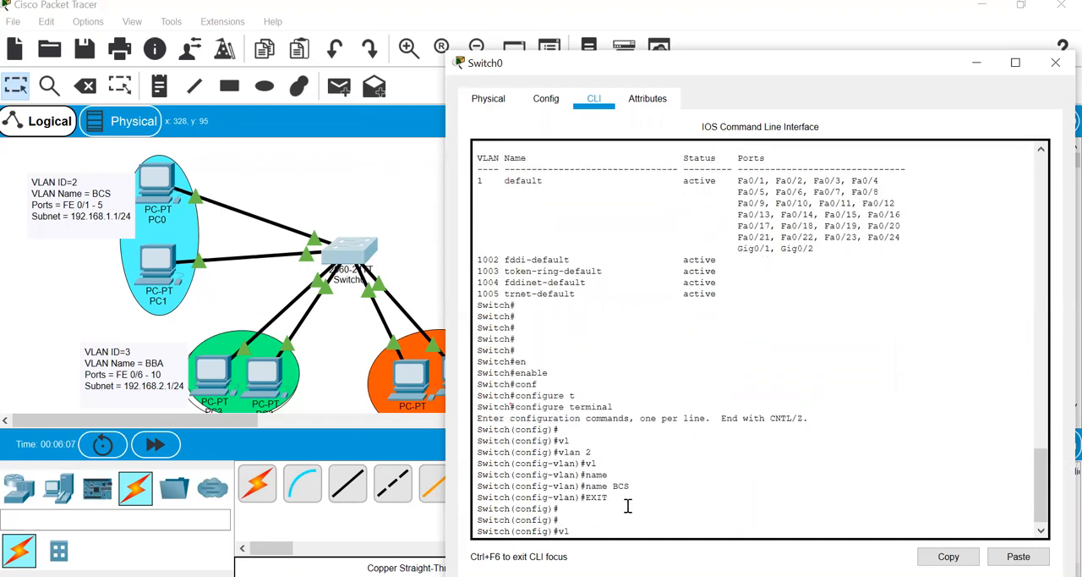
- Create VLAN 3 on Switch0 and name it BBA
type("vl")
key("Tab")
type("3")
key("Return")
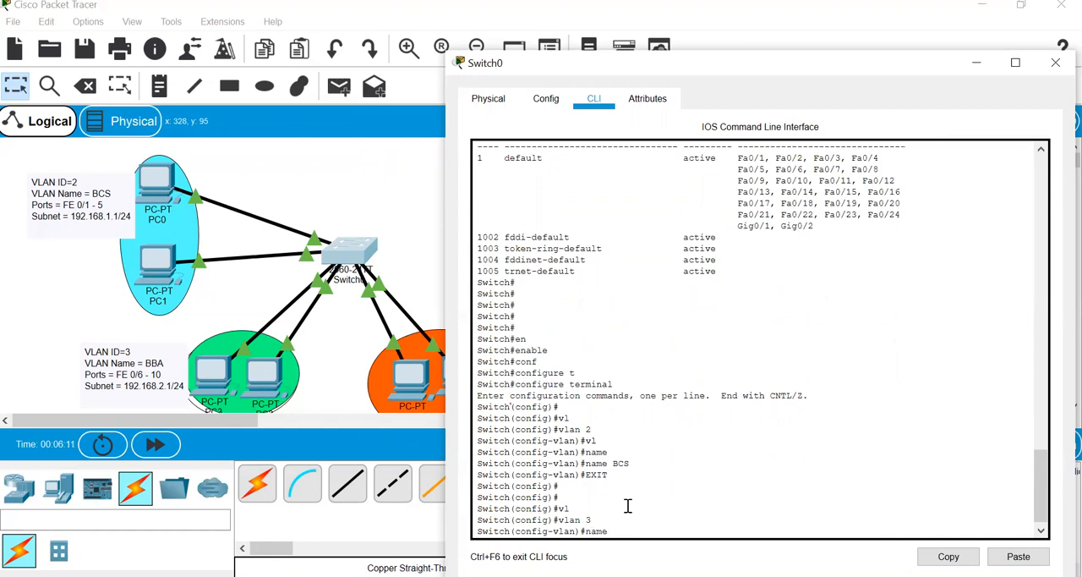
key("Return")
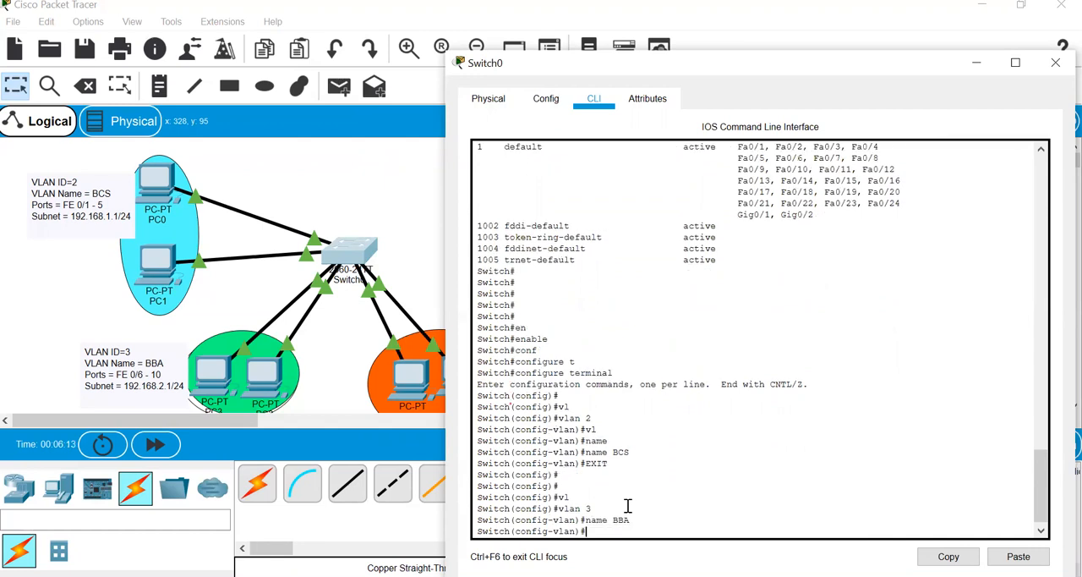
- Return to global configuration mode on Switch0, then create VLAN 4 and name it MCS
type("exit")
key("Return")
key("Return")
type("vl")
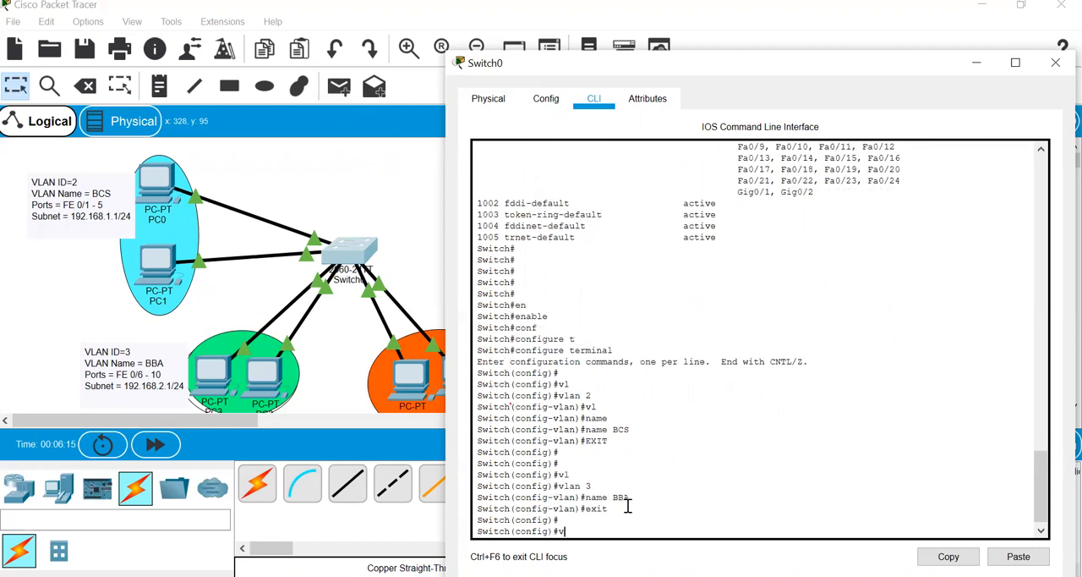
key("Tab")
type("4")
key("Return")
type("name")
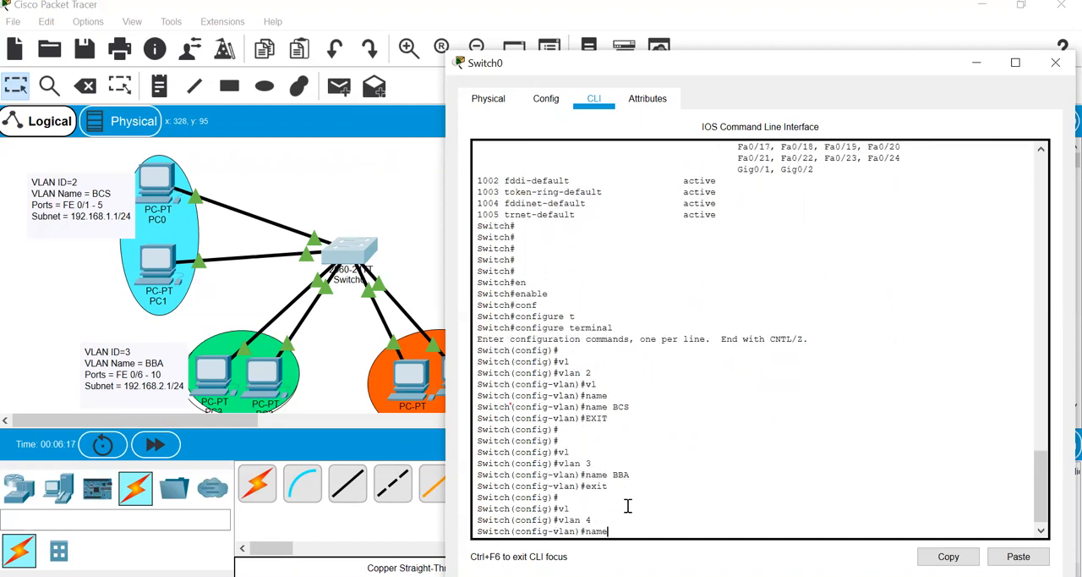
type(" MCS")
key("Return")
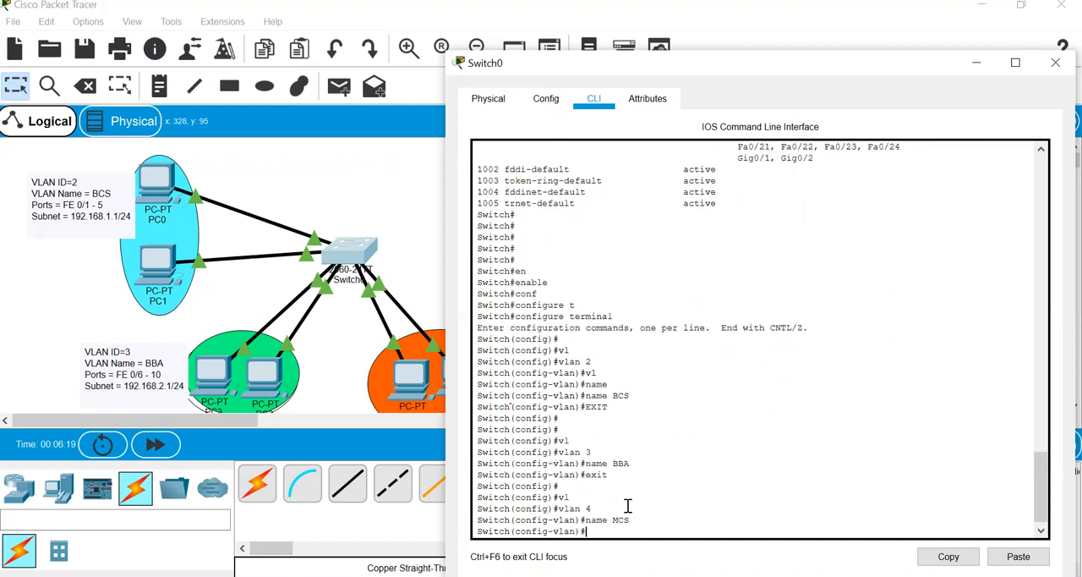
- Return Switch0 to privileged EXEC mode and run show vlan brief, highlighting the rows for VLANs 2, 3 and 4
type("end")
key("Return")
type("show vl")
key("Tab")
type("b")
key("Tab")
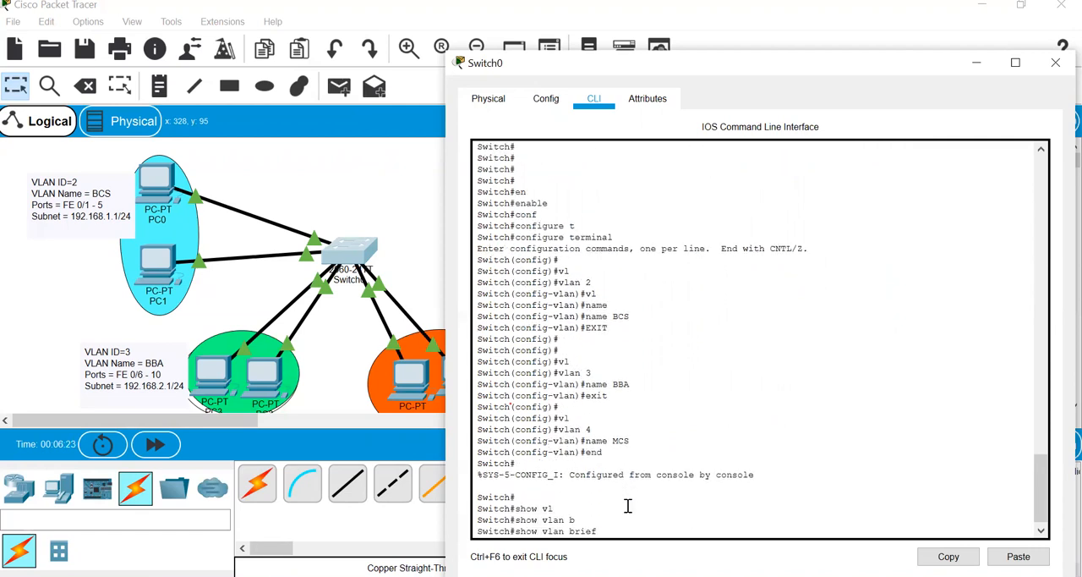
key("Return")
left_click_drag(717, 475, 460, 451)
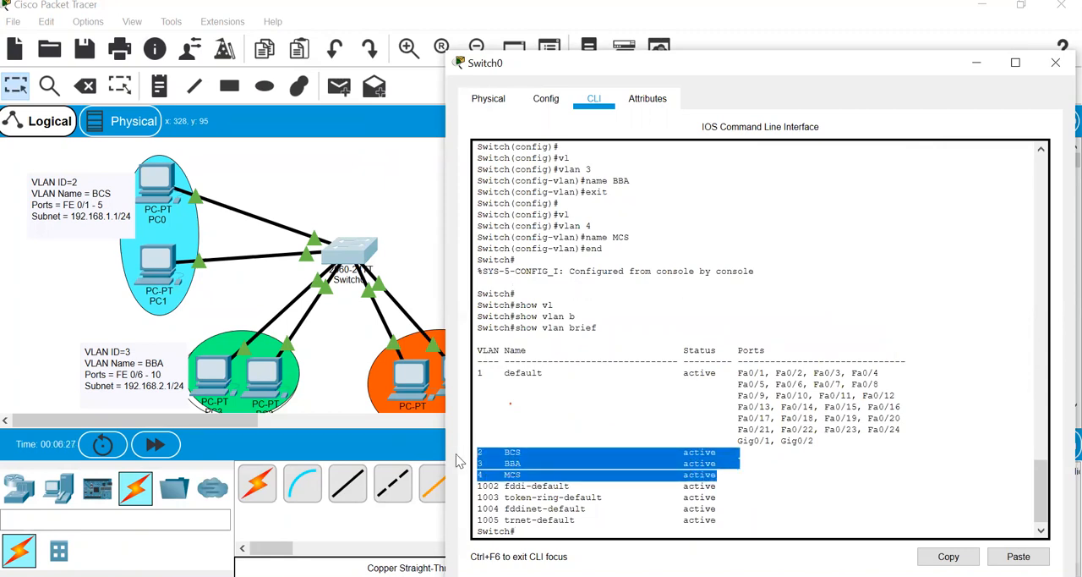
left_click(521, 533)
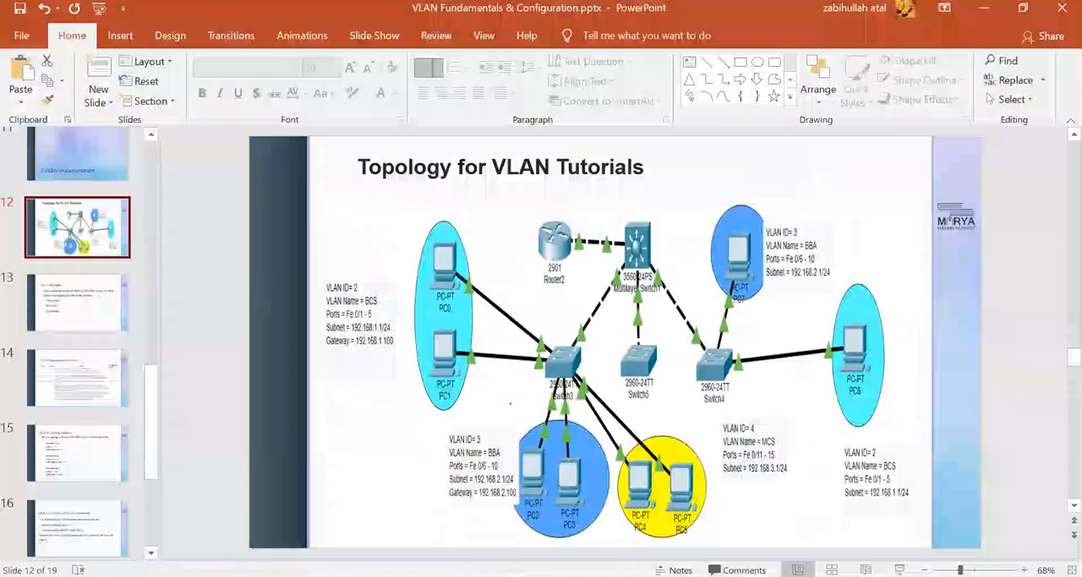
- Switch to the PowerPoint deck, review the VLAN configuration slides and present the "Assigning Ports to VLANs" slide with the pen pointer enabled
left_click(80, 435)
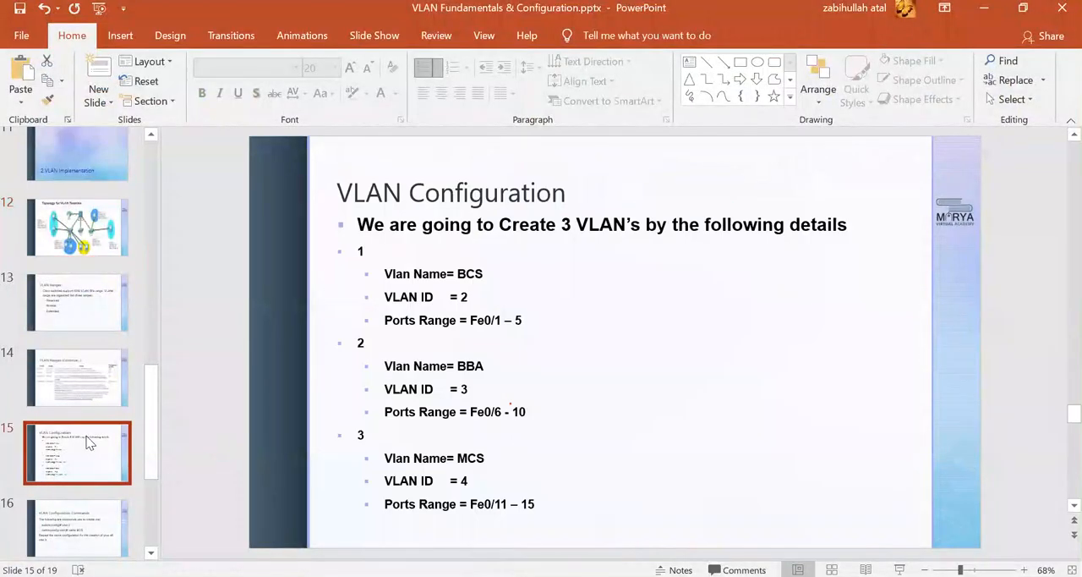
scroll(91, 430, "down", 2)
left_click(86, 370)
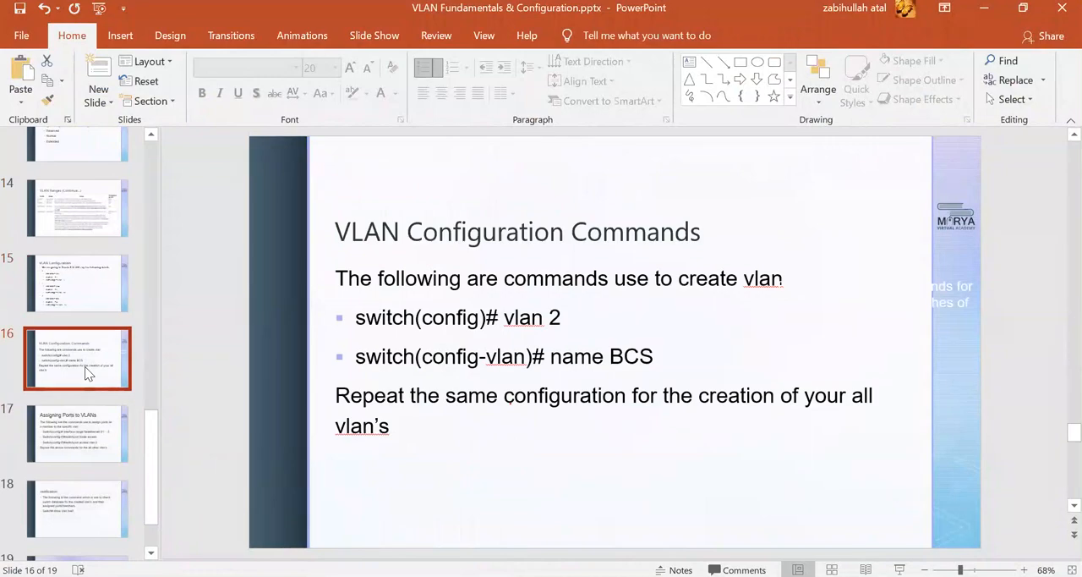
key("shift+F5")
left_click(381, 357)
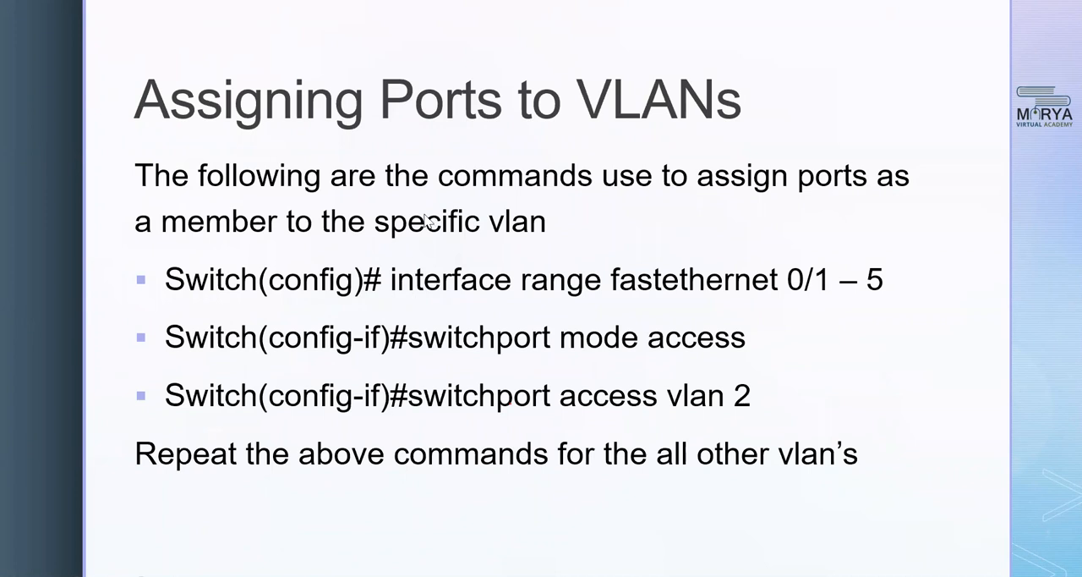
key("ctrl+p")
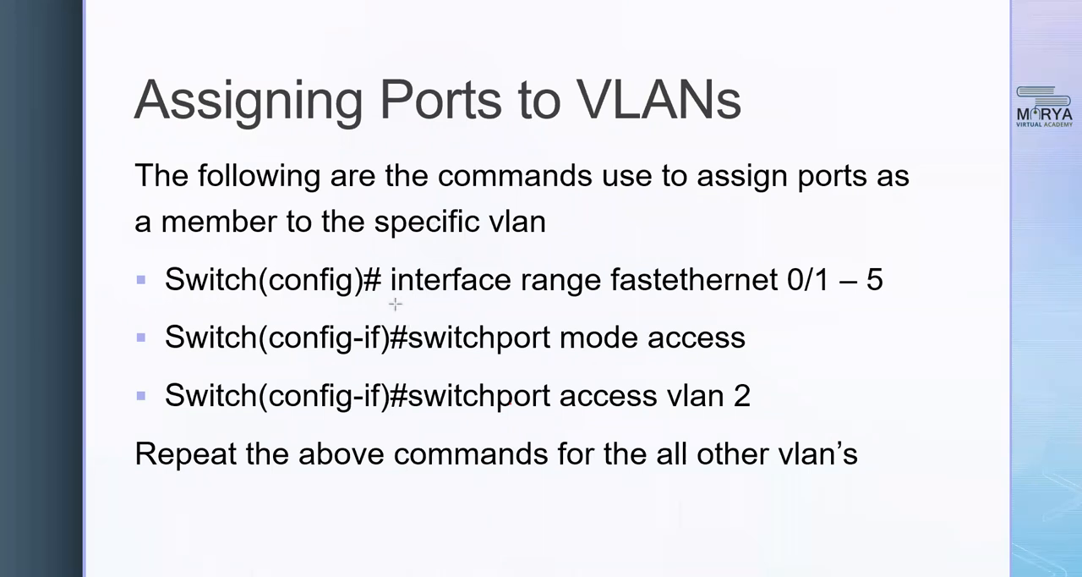
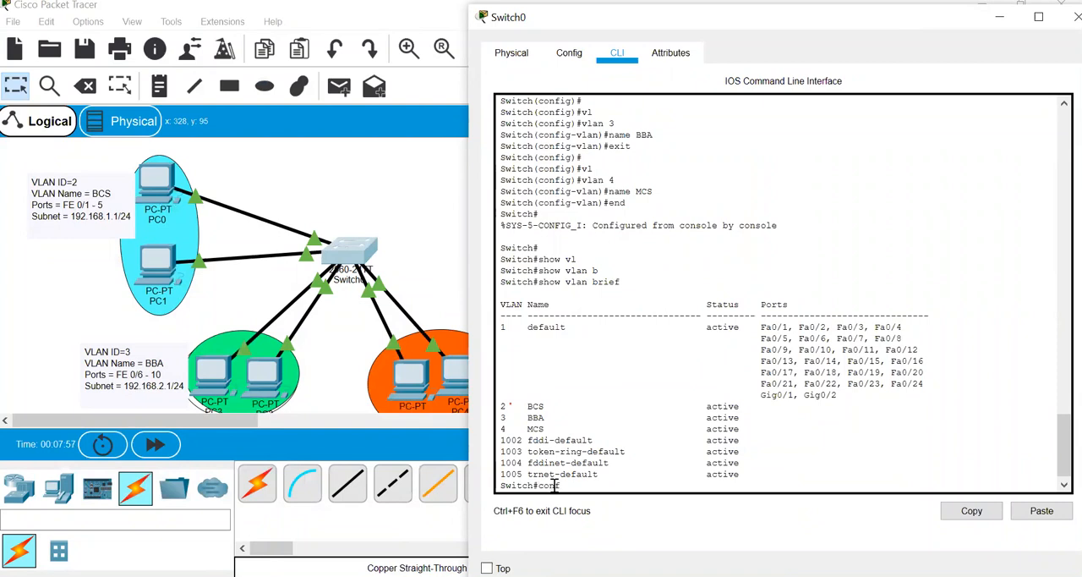
key("Return")
- Enter global configuration mode on Switch0 and select the interface range fastEthernet 0/1 - 5
type("int")
key("Tab")
type("r")
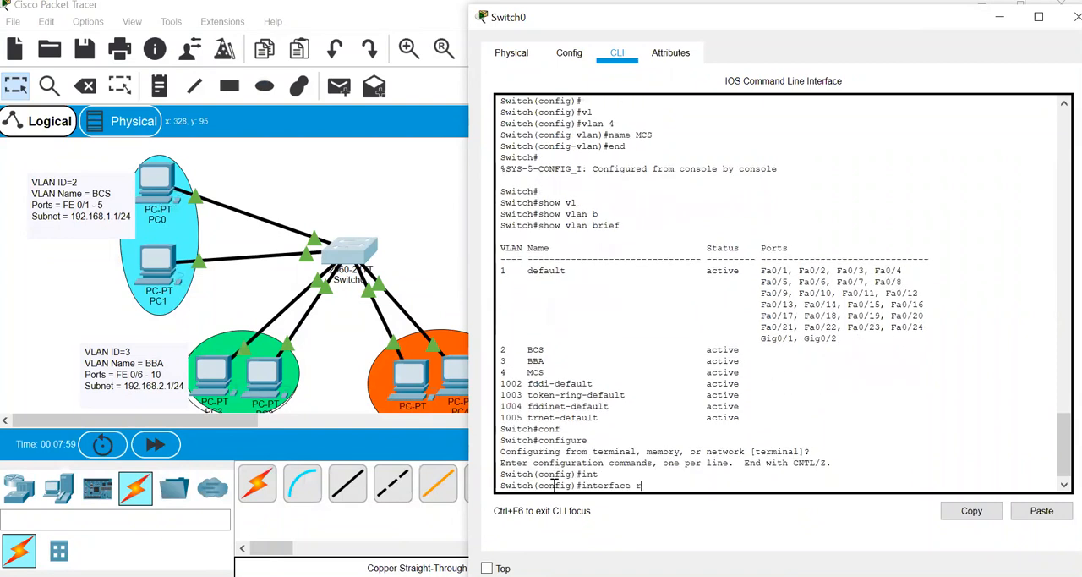
key("Tab")
type("f")
key("Tab")
type("0/1")
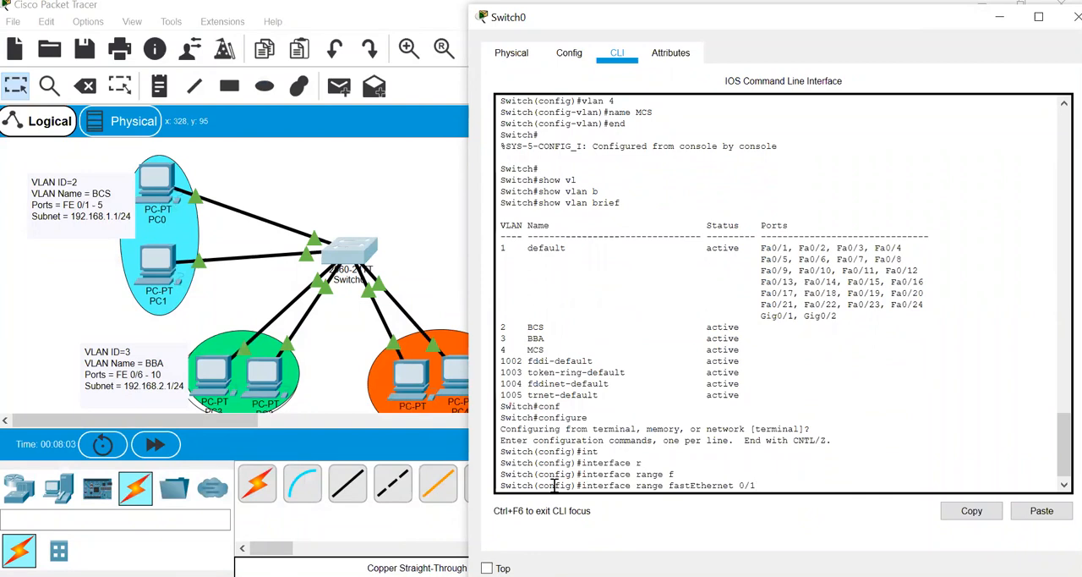
type(" - 5")
key("Return")
- Set the selected ports fastEthernet 0/1 - 5 to switchport mode access
type("int")
key("Tab")
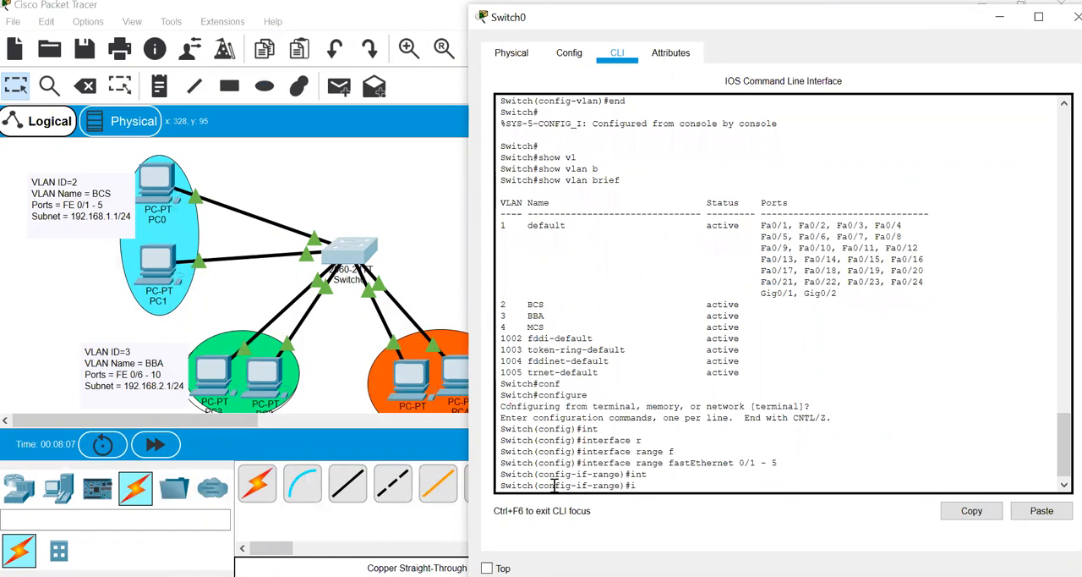
type("w")
key("Tab")
type("mo")
key("Tab")
type("ac")
- Assign ports fastEthernet 0/1 - 5 to access VLAN 2 and return to global configuration mode
key("Tab")
key("Return")
type("sw")
key("Tab")
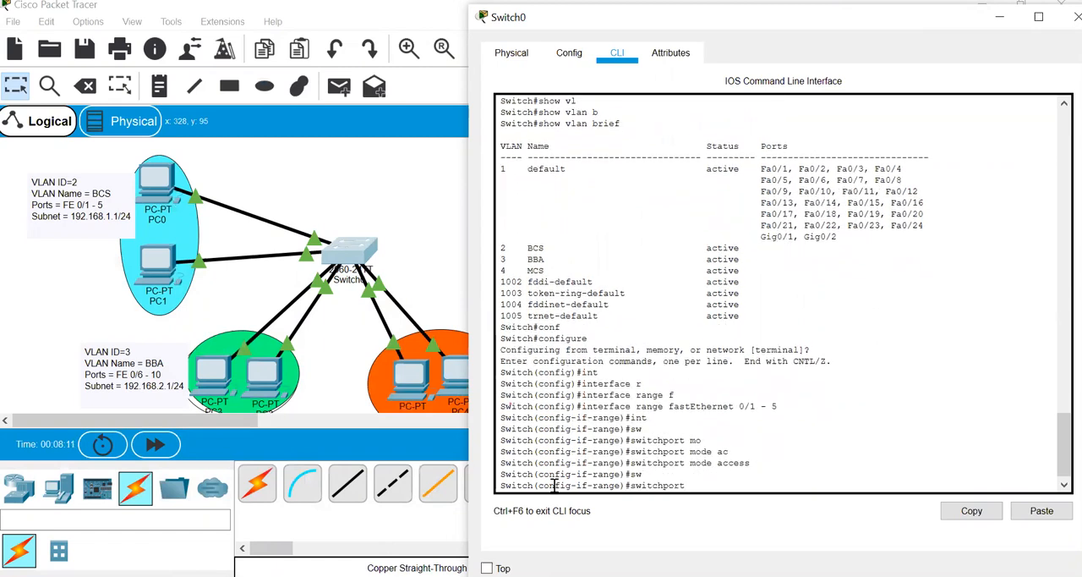
type("access v")
key("Tab")
type("vl")
key("Tab")
type("2")
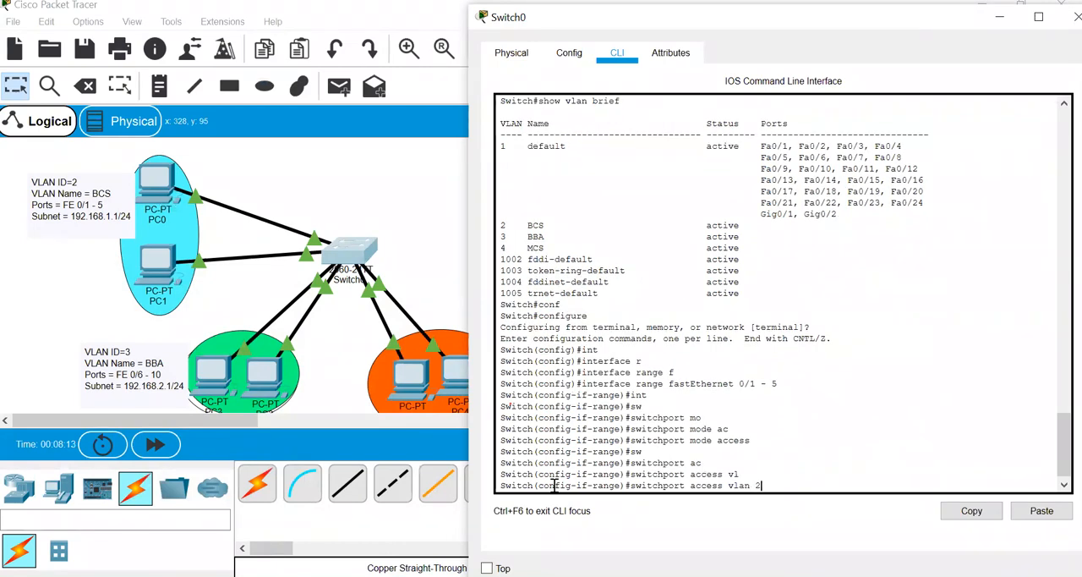
key("Return")
type("exit")
key("Return")
key("Return")
key("Return")
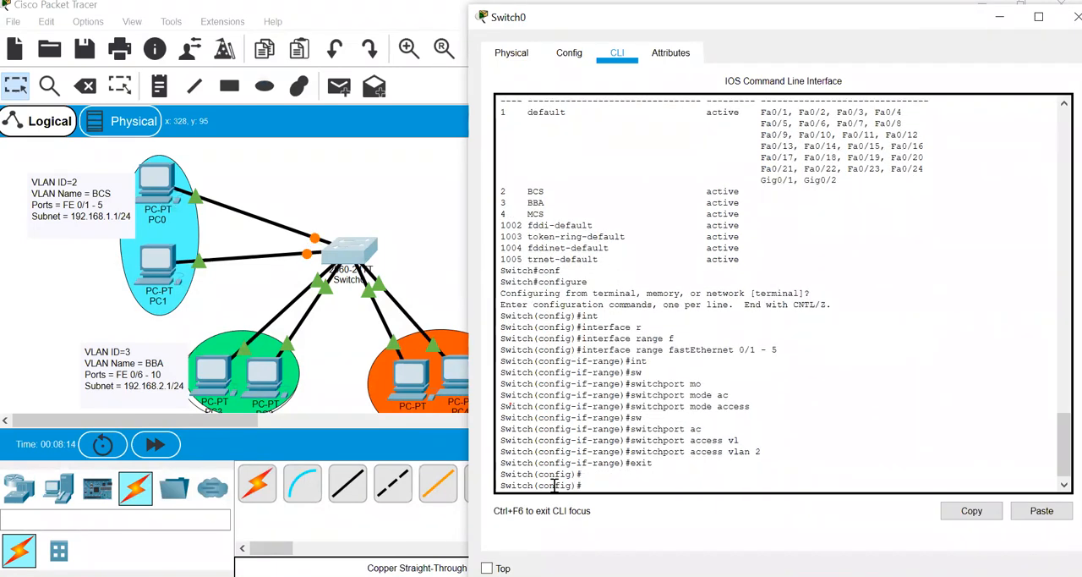
- Select the interface range fastEthernet 0/6 - 10 on Switch0
type("int")
key("Tab")
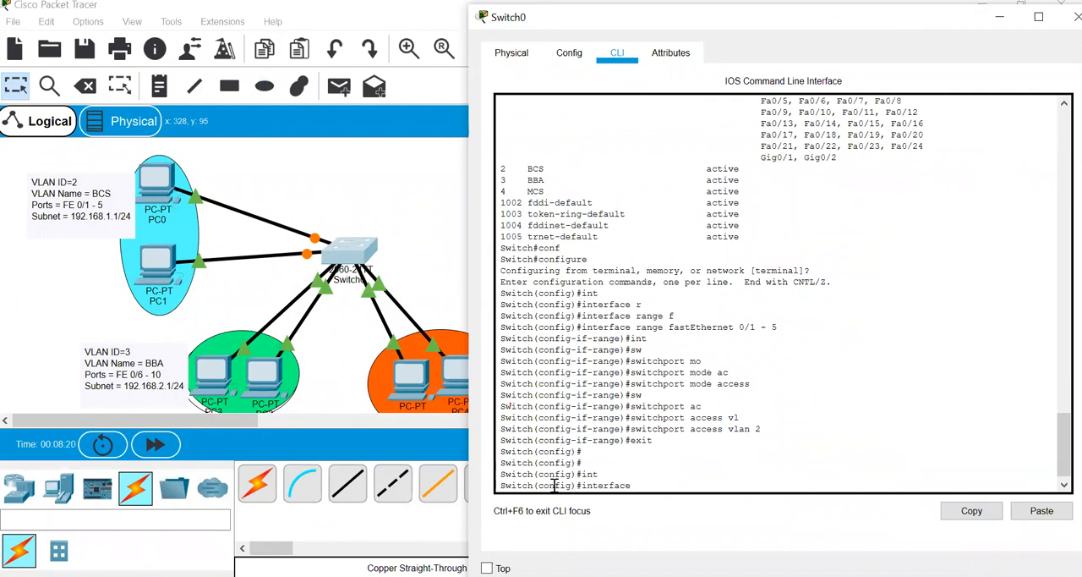
type("r")
key("Tab")
type("f")
key("Tab")
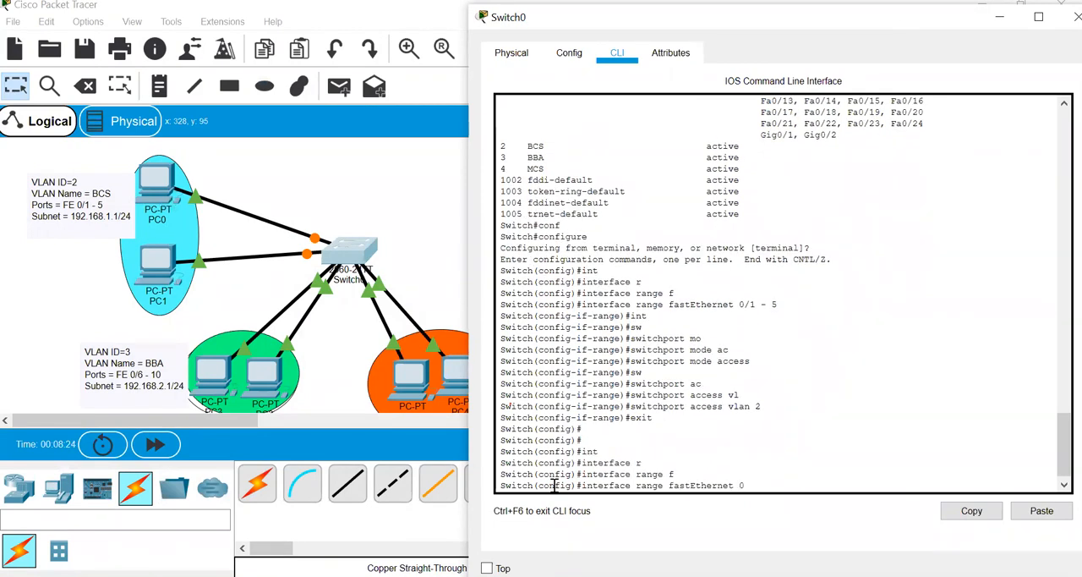
type("0/6 - 10")
key("Return")
- Set the selected ports fastEthernet 0/6 - 10 to switchport mode access
type("sw")
key("Tab")
type("mo")
key("Tab")
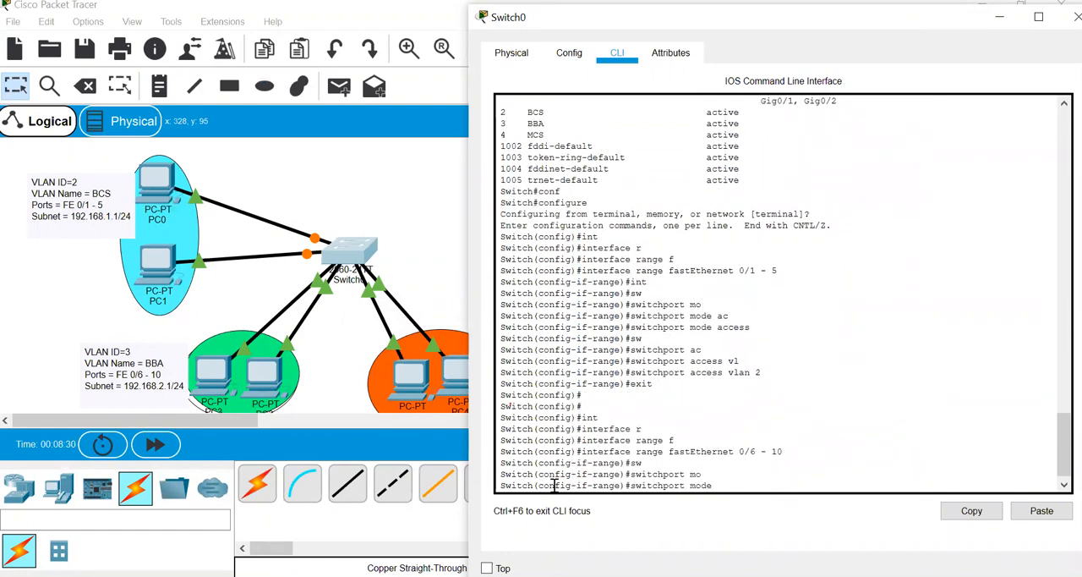
type("ac")
key("Tab")
key("Return")
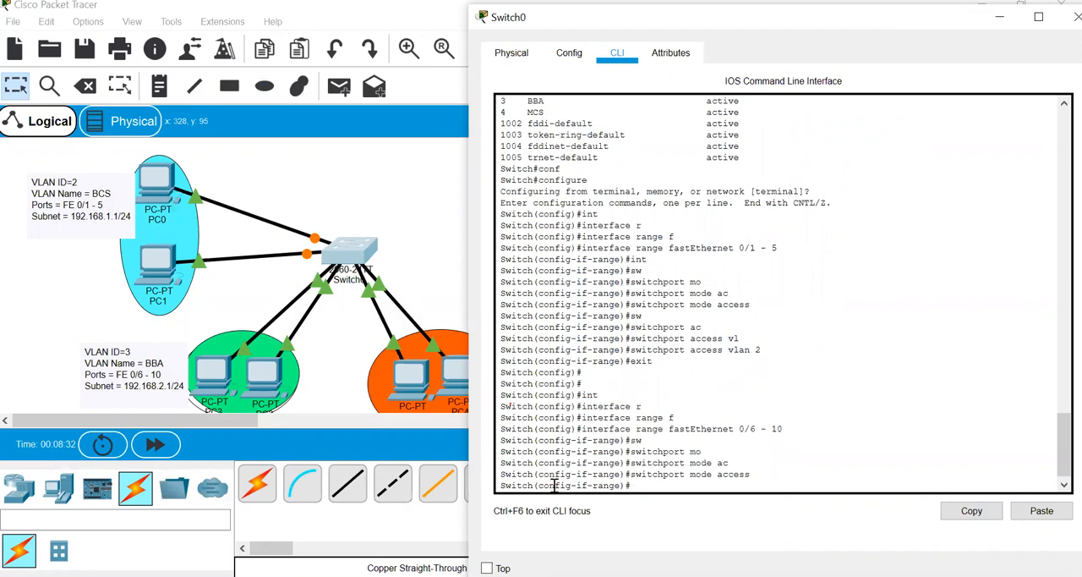
- Assign ports fastEthernet 0/6 - 10 to access VLAN 3 and return to global configuration mode
type("sw")
key("Tab")
type("ac")
key("Tab")
type("v")
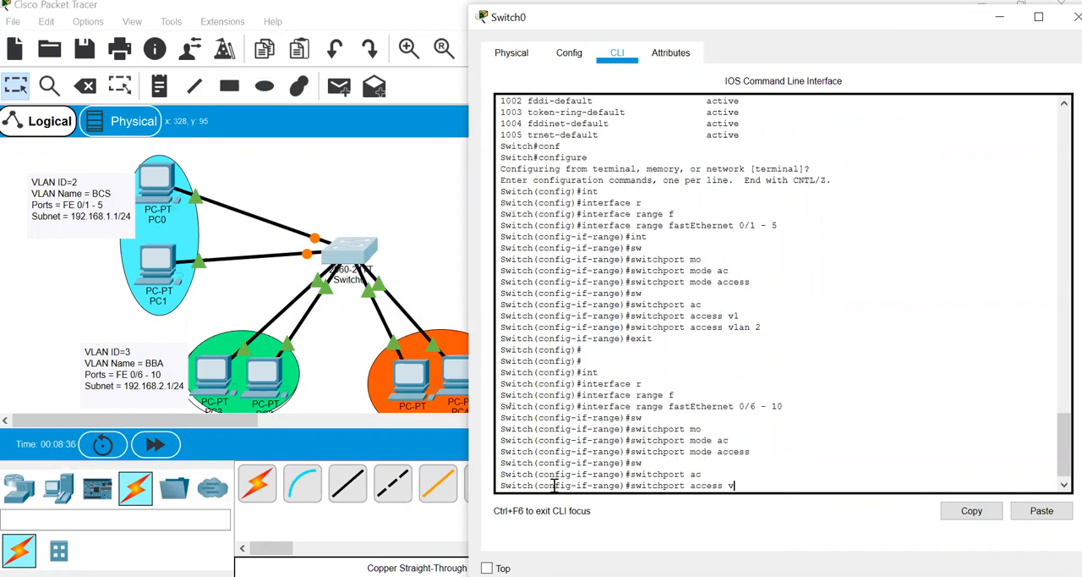
type("l")
key("Tab")
type("3")
key("Return")
type("exit")
key("Return")
key("Return")
key("Return")
- Select the interface range fastEthernet 0/11 - 15 on Switch0
type("vl")
type("int")
key("Tab")
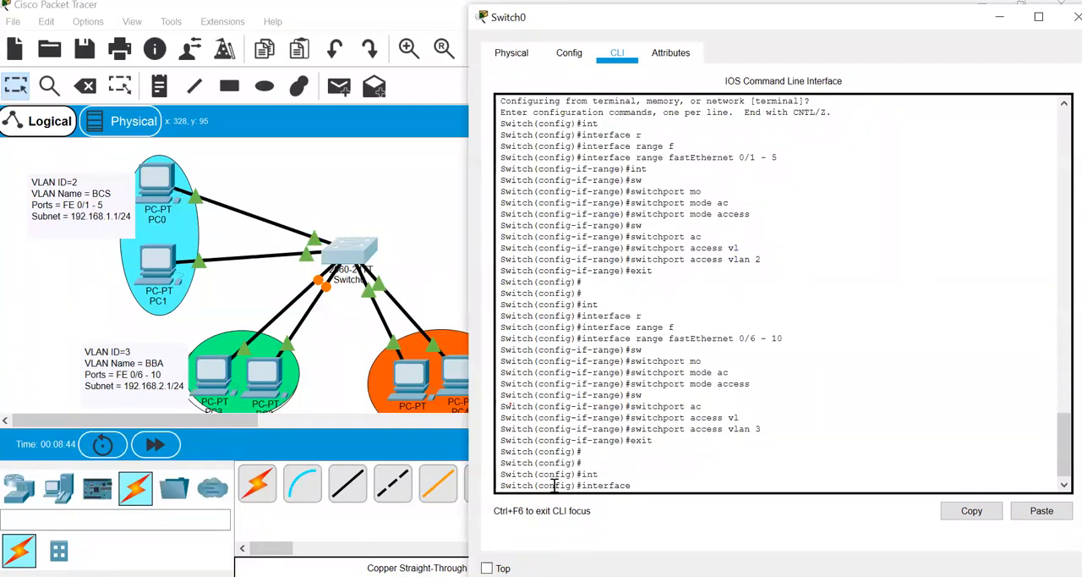
type("r")
key("Tab")
type("f")
key("Tab")
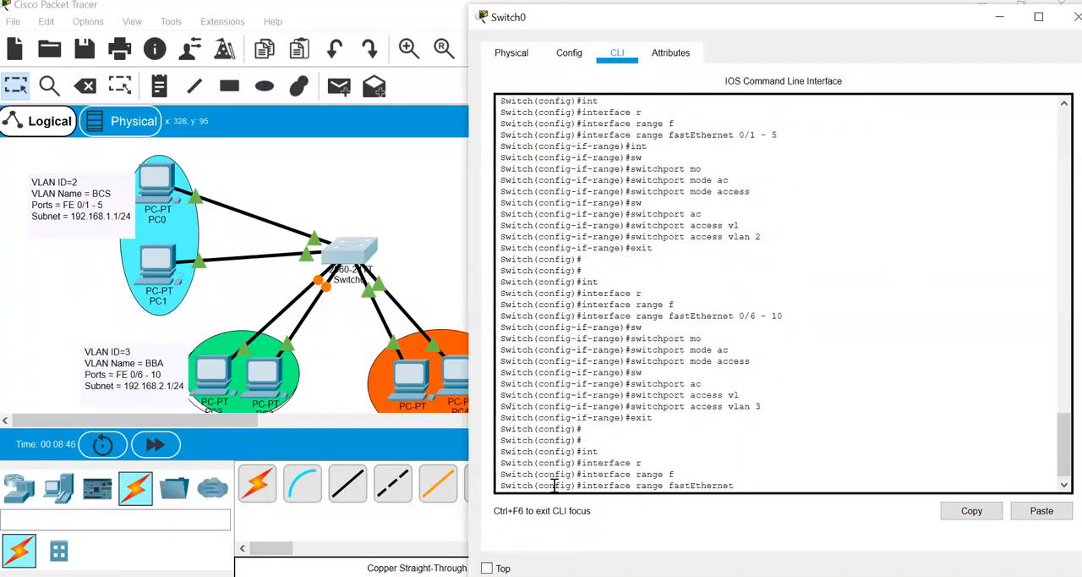
type("0/11 - 15")
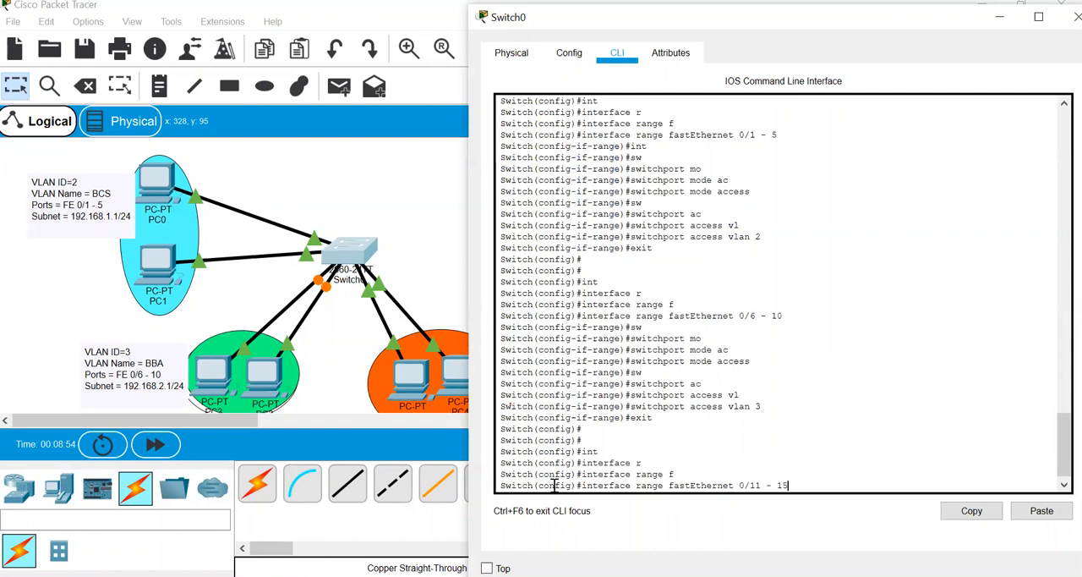
key("Return")
- Set the selected ports fastEthernet 0/11 - 15 to switchport mode access
type("switchport")
key("Tab")
type("m")
key("Tab")
type("ode ac")
key("Tab")
key("Return")
- Assign ports fastEthernet 0/11 - 15 to access VLAN 4 and end the configuration session
type("sw")
key("Tab")
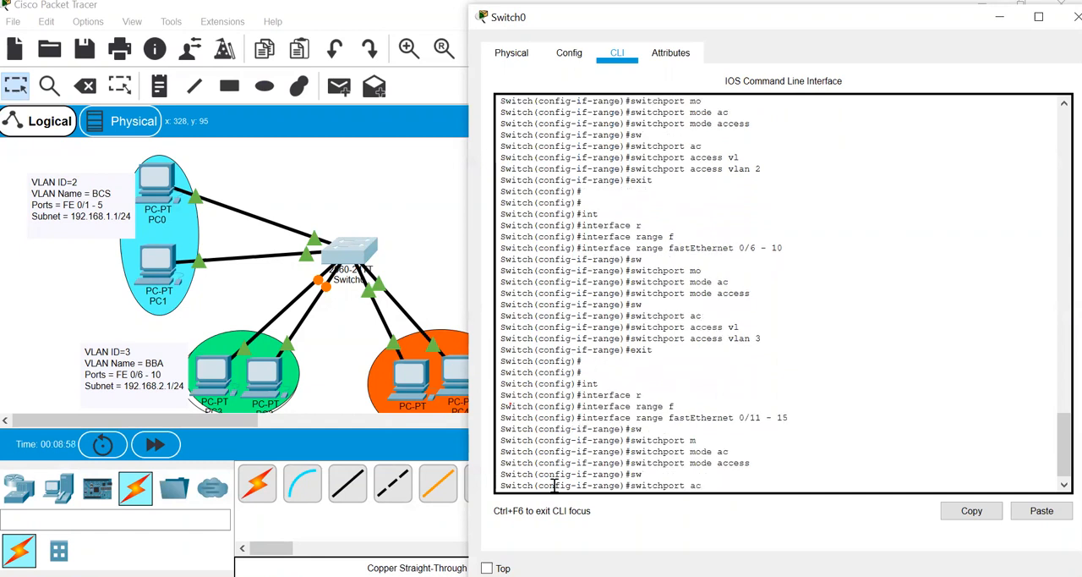
type("ac")
key("Tab")
type("vl")
key("Tab")
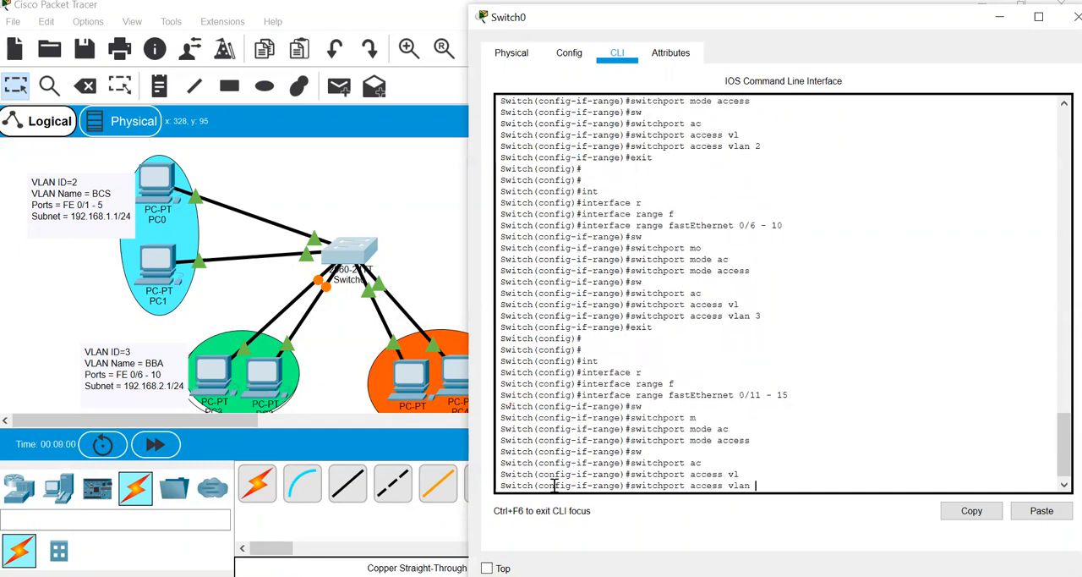
type("4")
key("Return")
type("end")
key("Return")
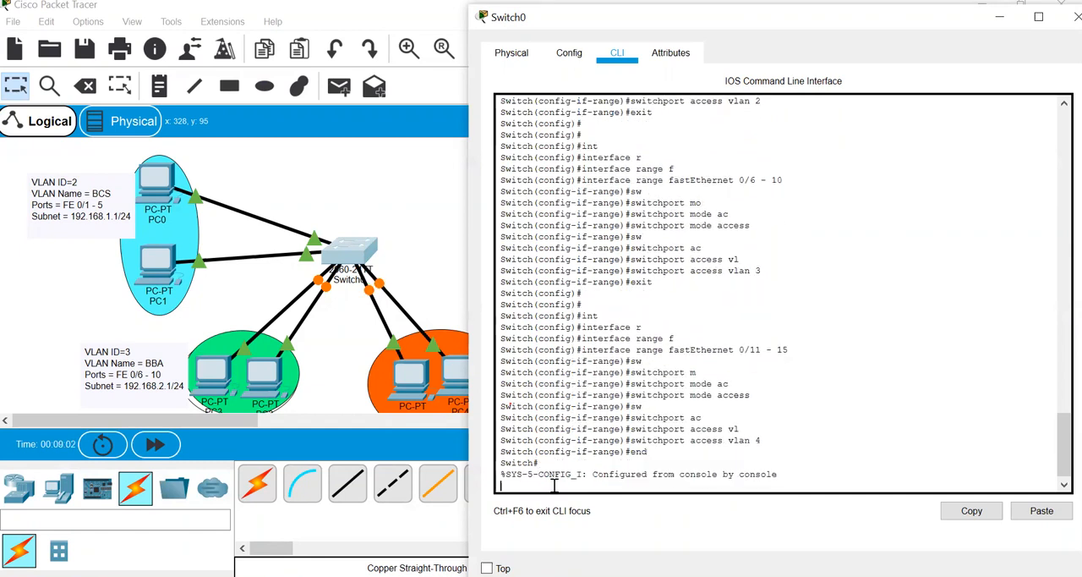
- Run show vlan brief on Switch0 to check the port assignments of each VLAN
key("Return")
key("Return")
type("swho")
key("BackSpace")
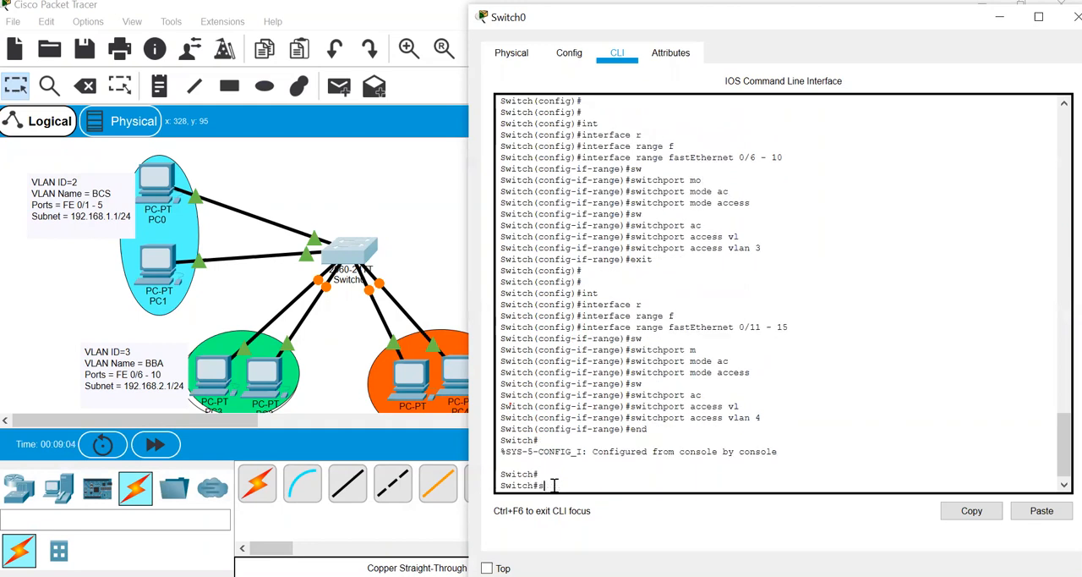
type("h")
key("Tab")
type("vl")
key("Tab")
type("b")
key("Tab")
key("Return")
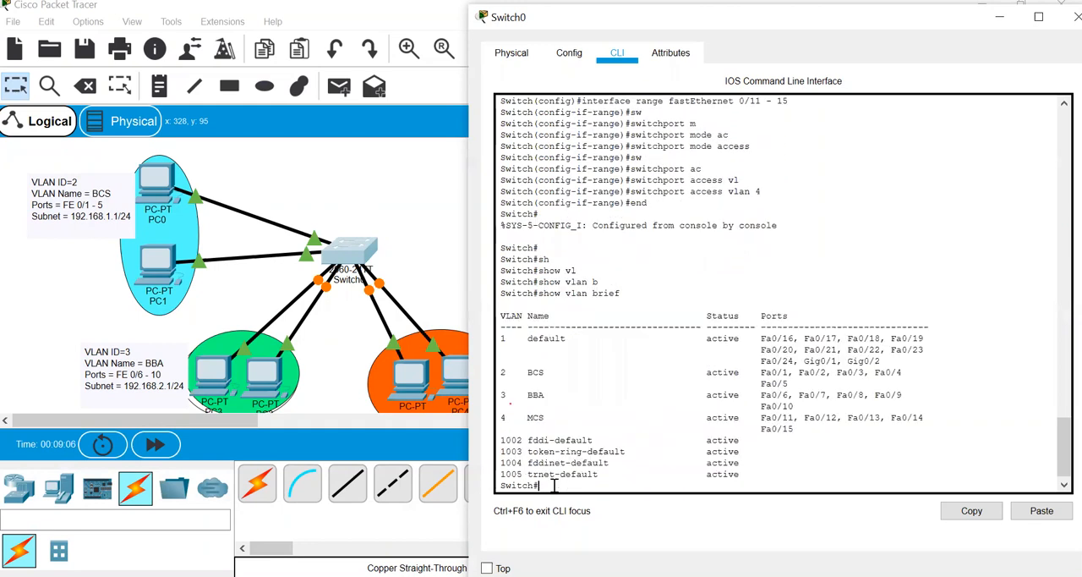
- Highlight the rows for VLANs 2, 3 and 4 in the output, followed by the default VLAN 1 row
left_click_drag(809, 435, 500, 372)
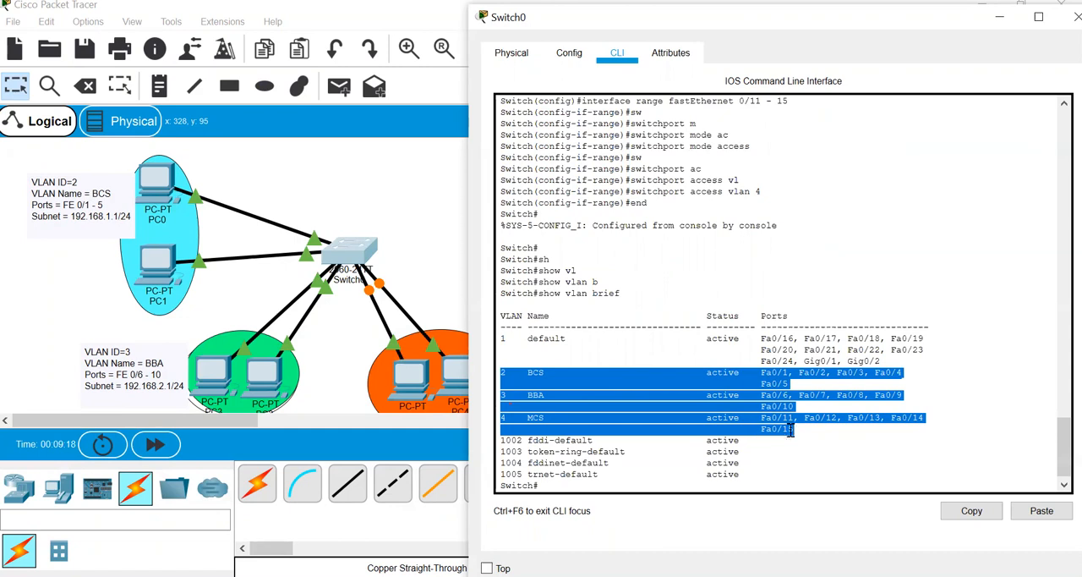
left_click_drag(885, 362, 471, 334)
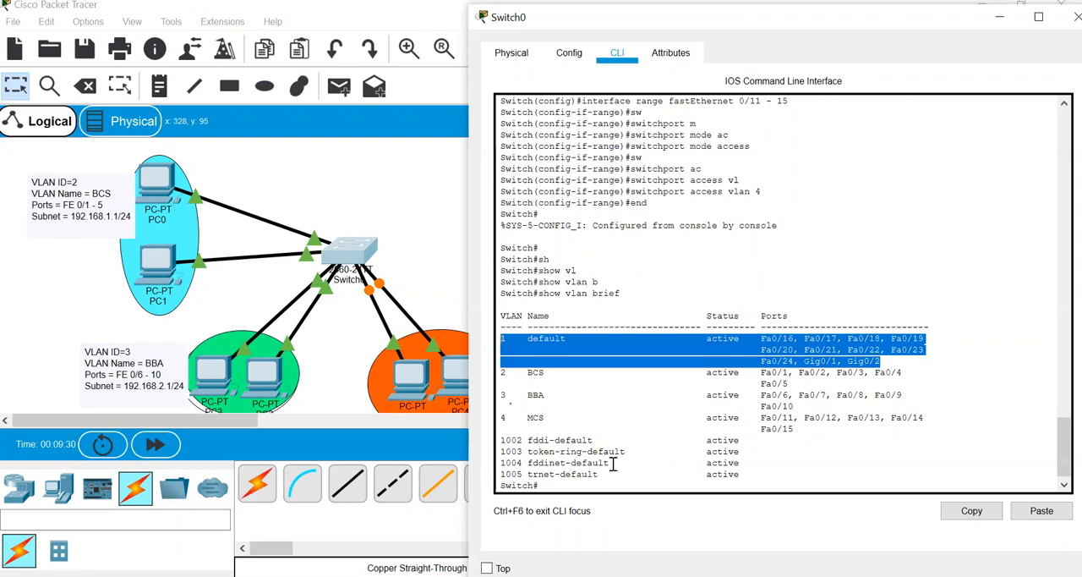
left_click(571, 485)
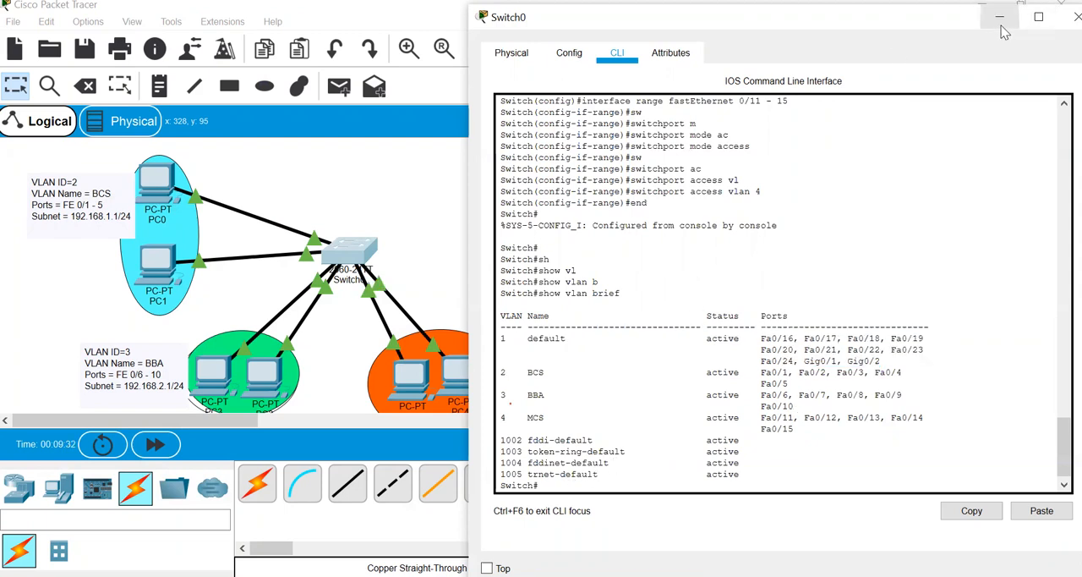
- Minimize the Switch0 window and link Switch0 GigabitEthernet0/1 to Switch1 GigabitEthernet0/1 with a copper cross-over cable
left_click(999, 17)
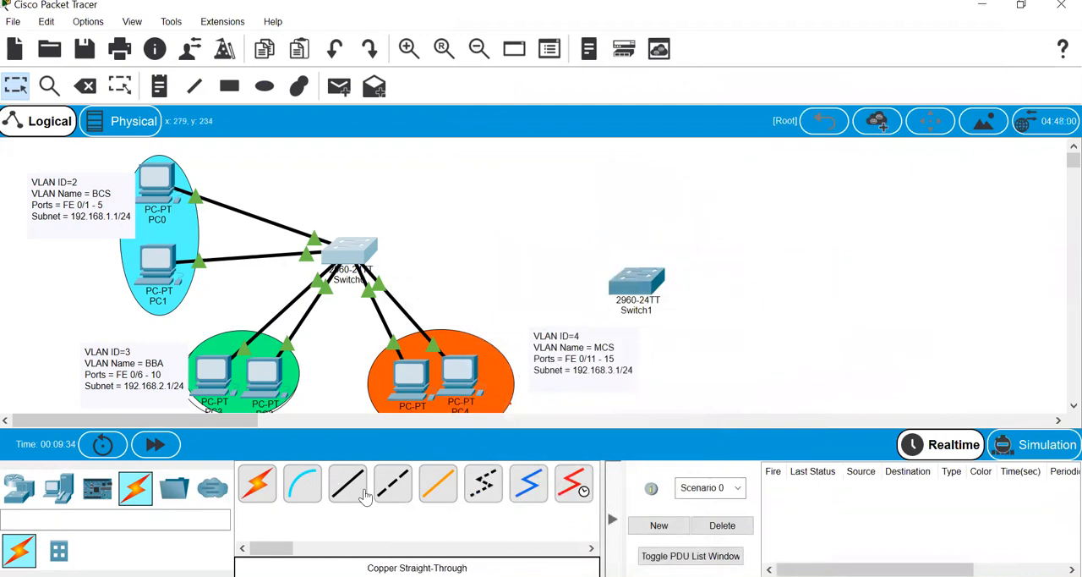
left_click(393, 489)
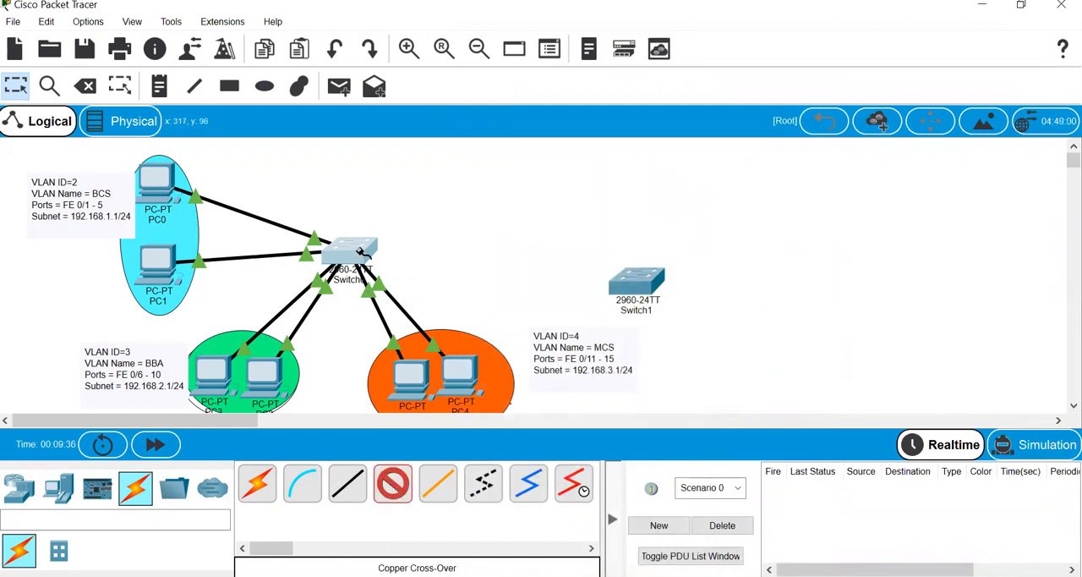
left_click(362, 254)
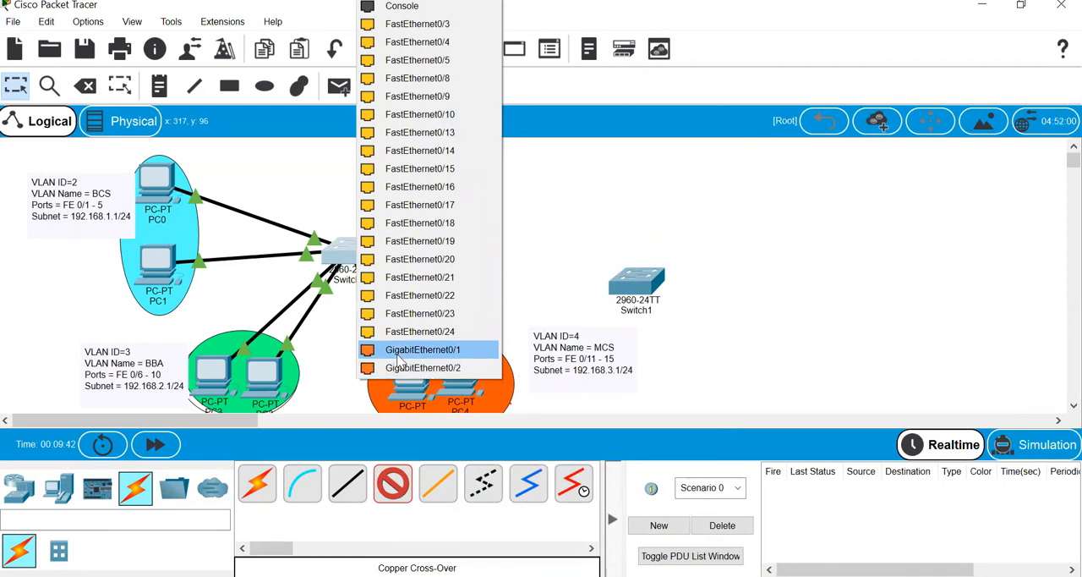
left_click(406, 349)
left_click(630, 289)
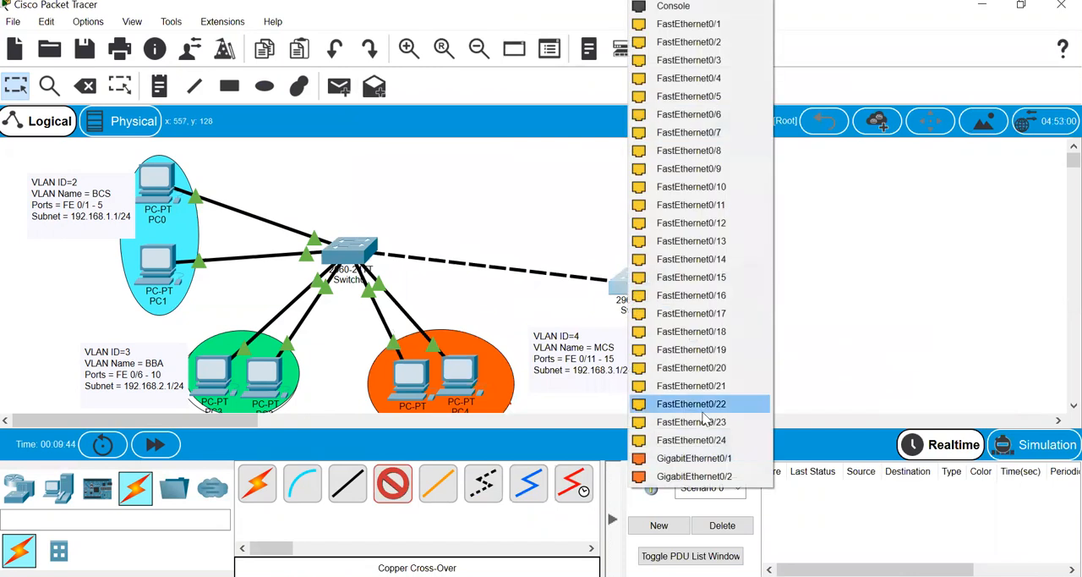
left_click(679, 460)
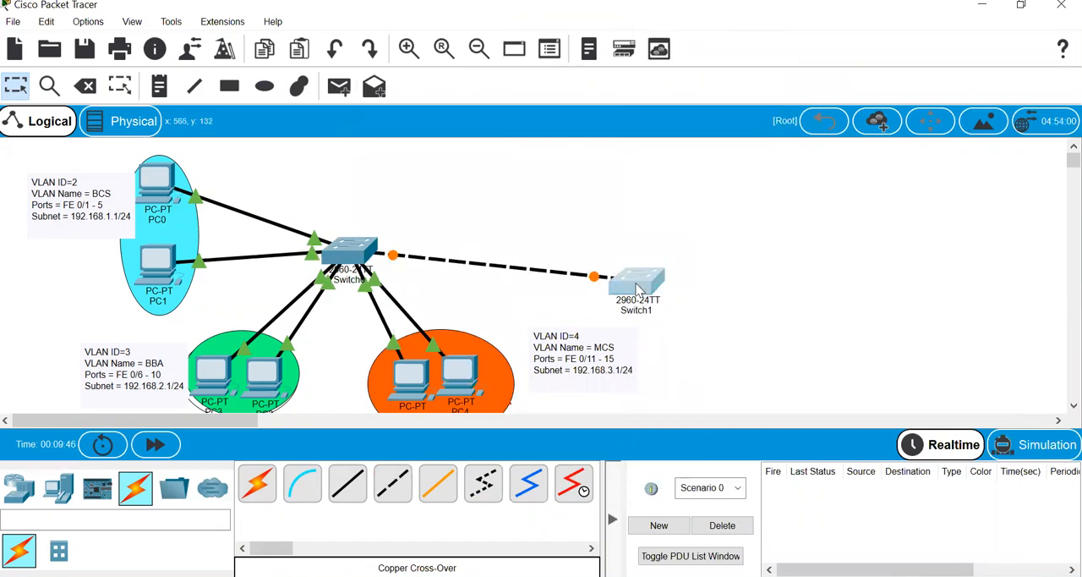
- Add two PCs to the workspace on the far side of Switch1, one above the other
left_click(59, 488)
left_click_drag(257, 484, 807, 207)
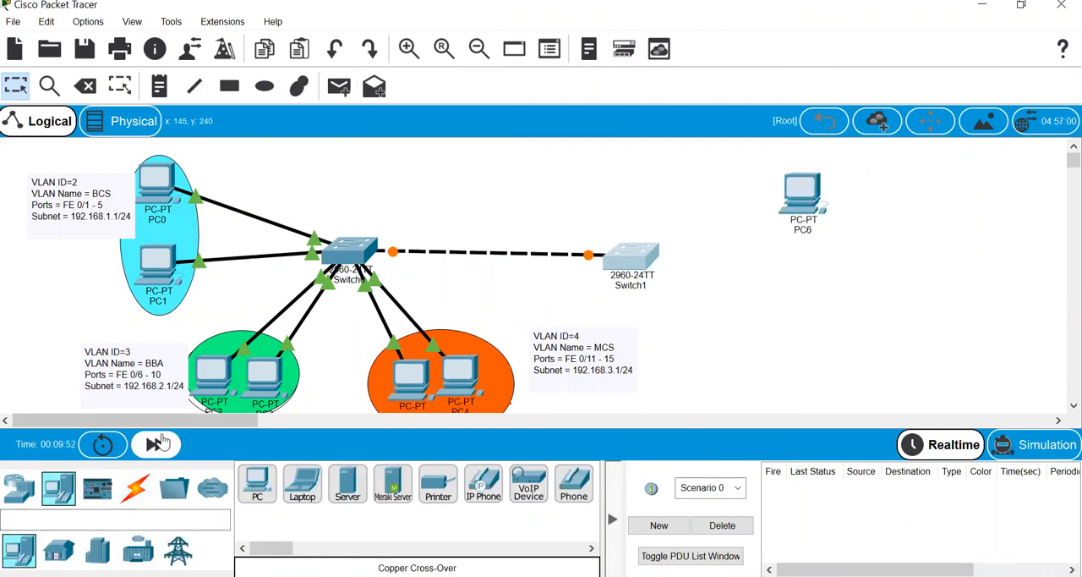
left_click_drag(256, 488, 822, 346)
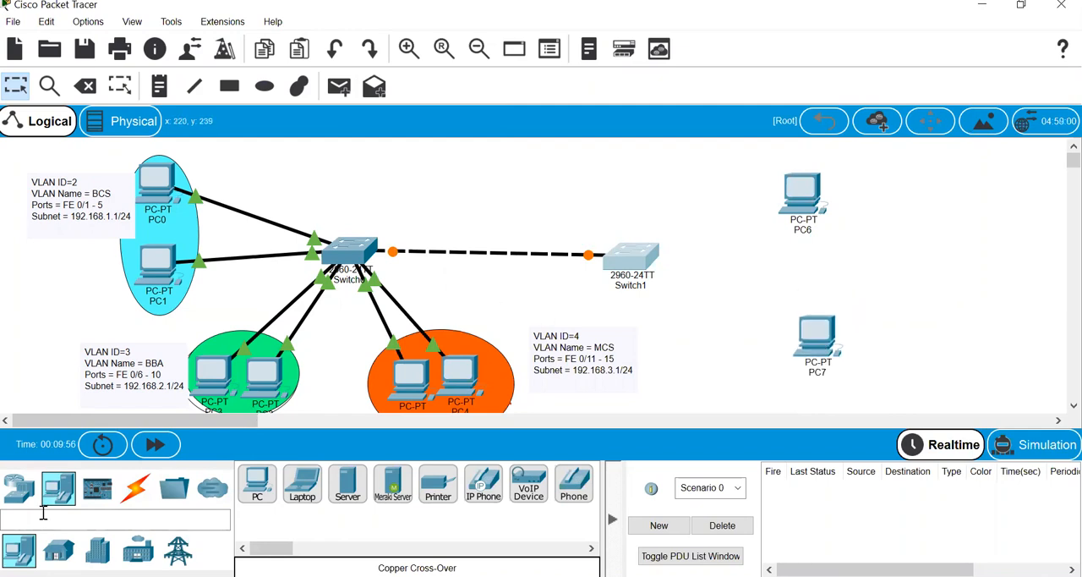
- Connect PC6 FastEthernet0 to Switch1 FastEthernet0/1 with a copper straight-through cable
left_click(136, 490)
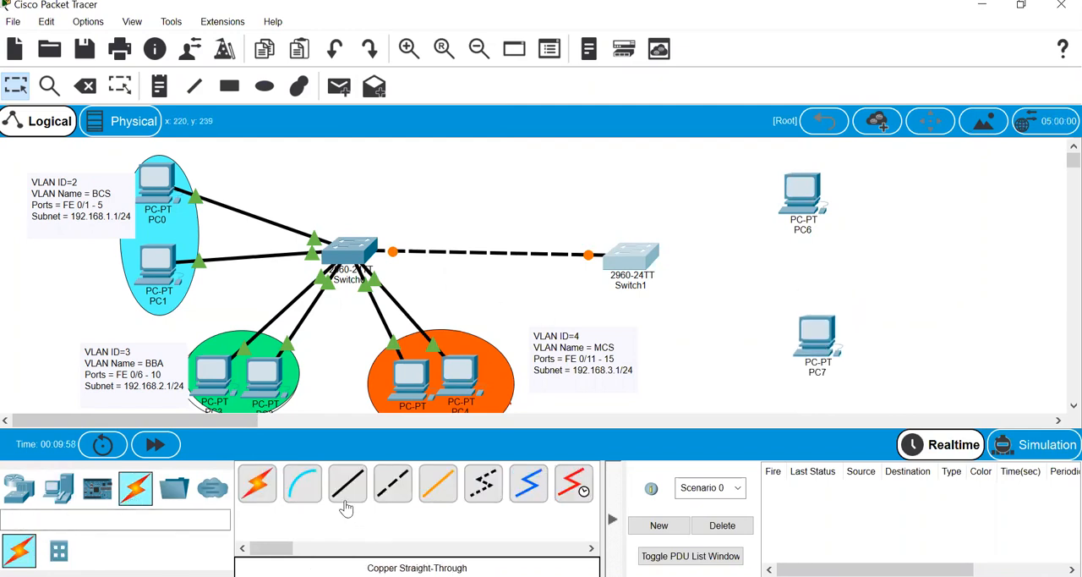
left_click(346, 503)
left_click(801, 199)
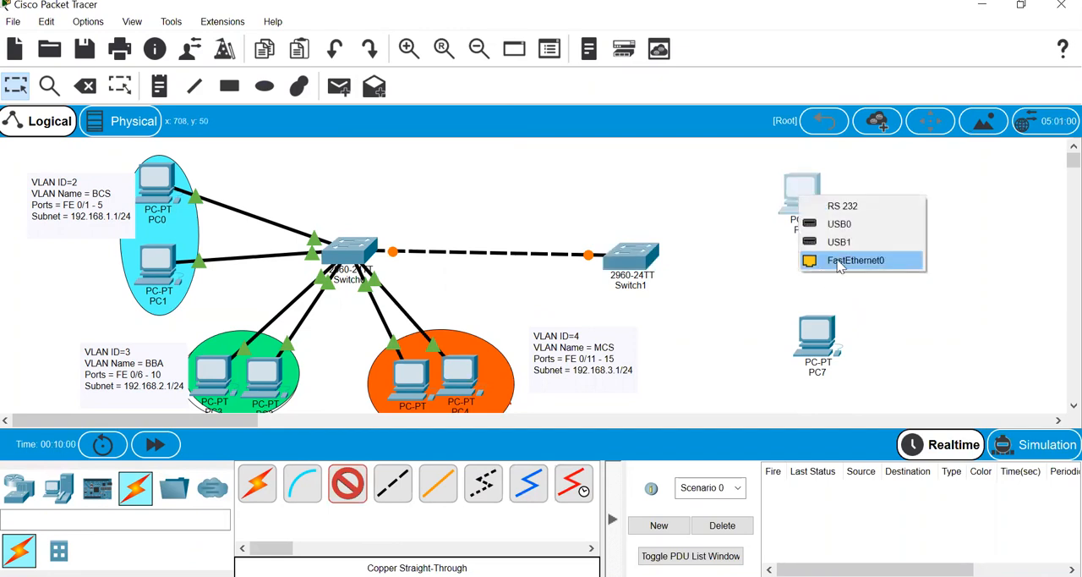
left_click(824, 258)
left_click(641, 257)
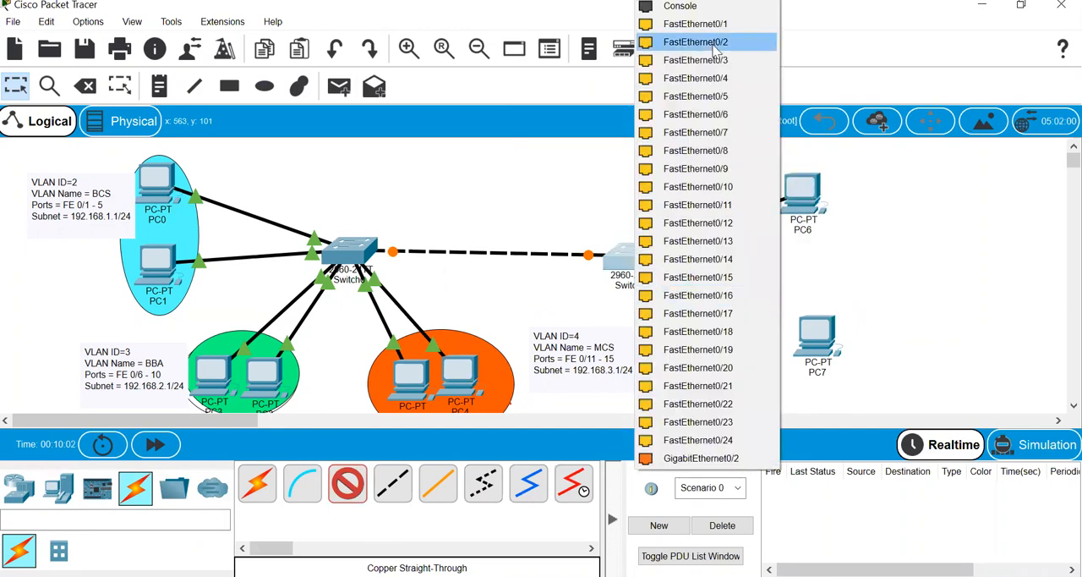
left_click(696, 26)
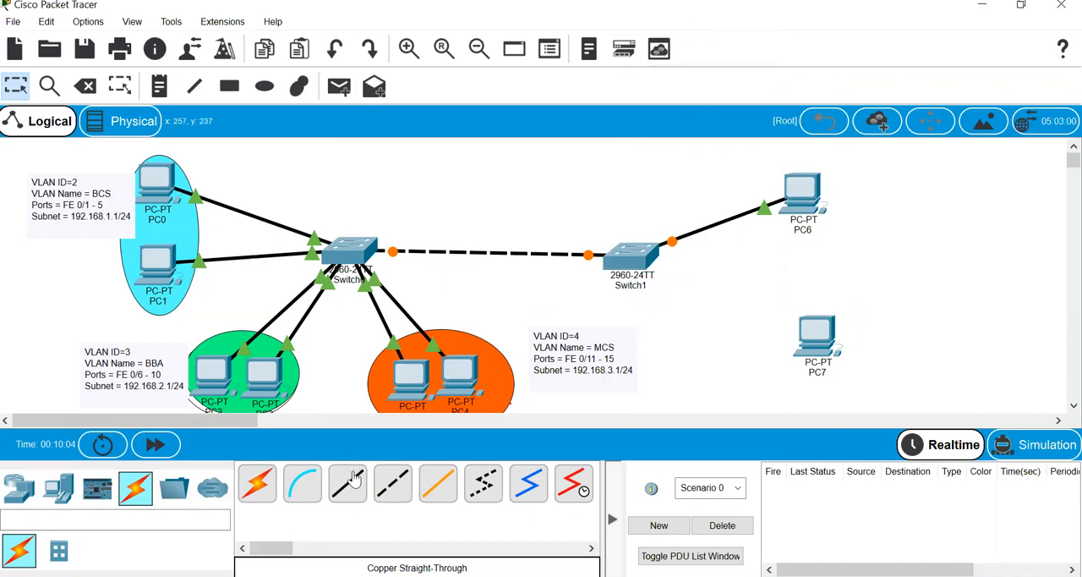
- Connect PC7 FastEthernet0 to Switch1 FastEthernet0/6 with the copper straight-through cable
left_click(815, 338)
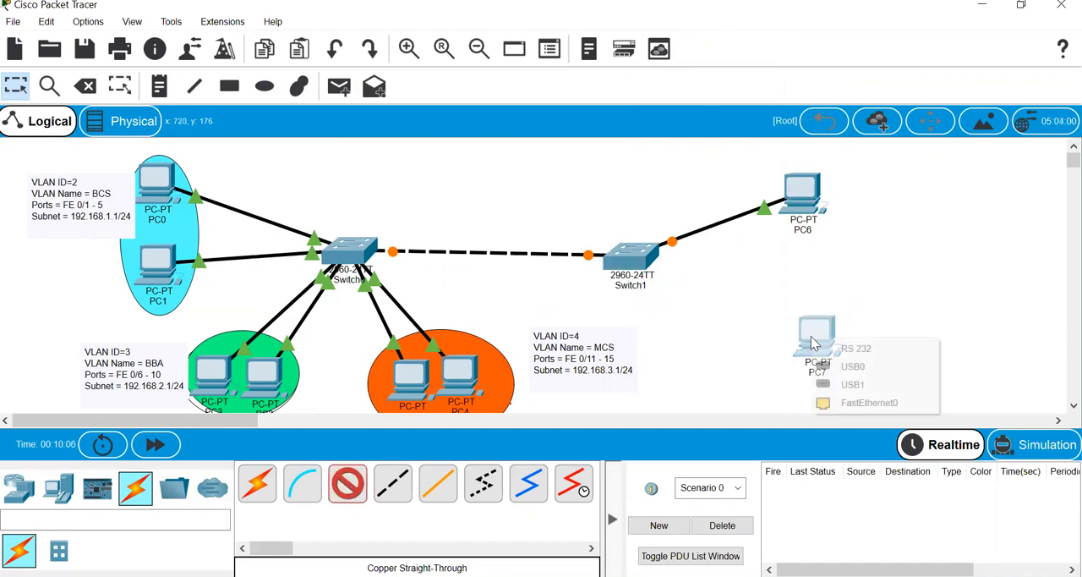
left_click(834, 404)
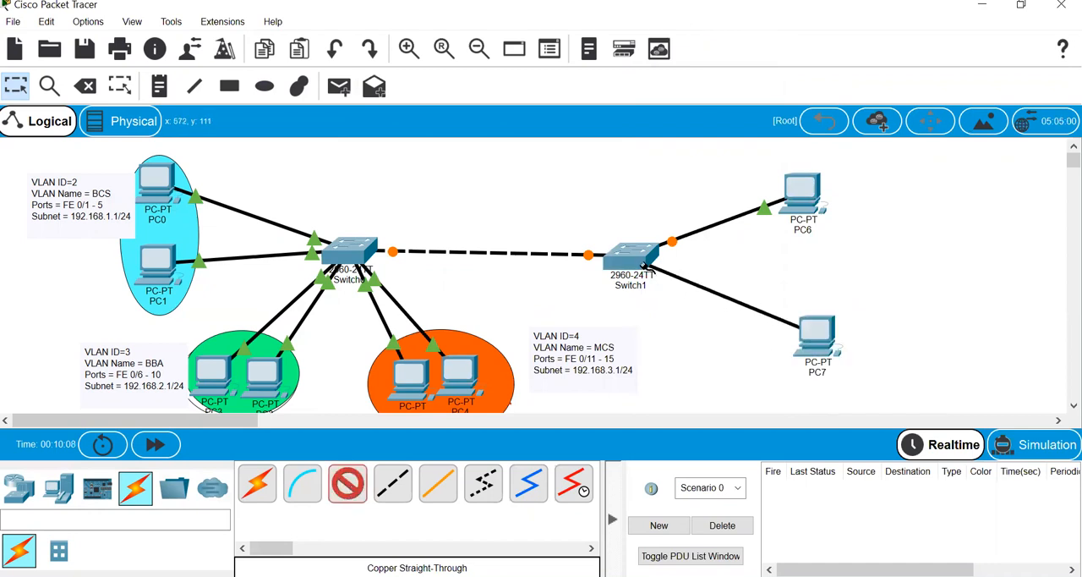
left_click(633, 254)
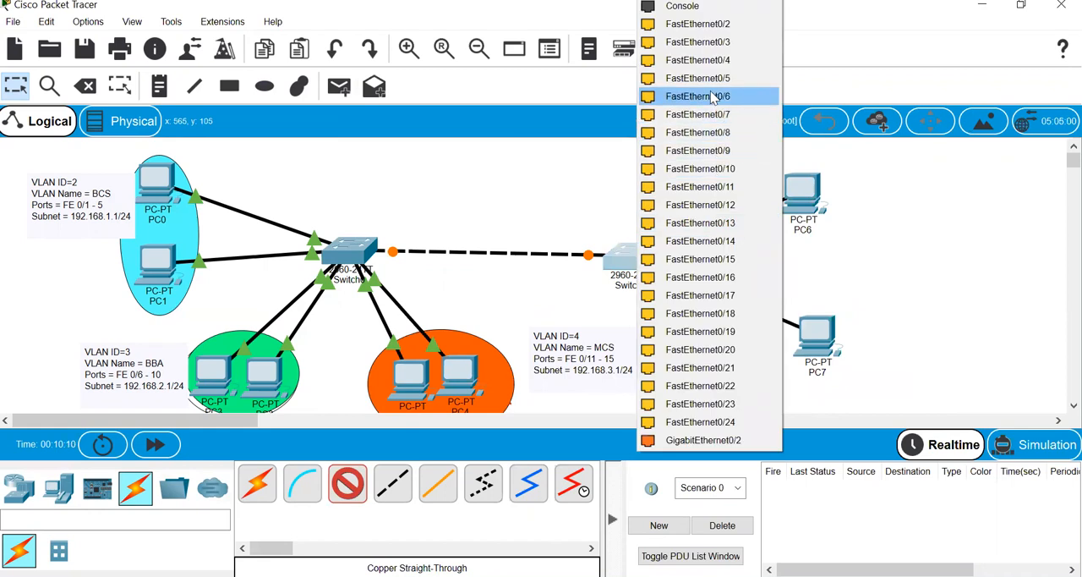
left_click(715, 96)
- Copy the text of the VLAN ID=2 (BCS) note into a new note beside PC6
double_click(104, 205)
key("ctrl+c")
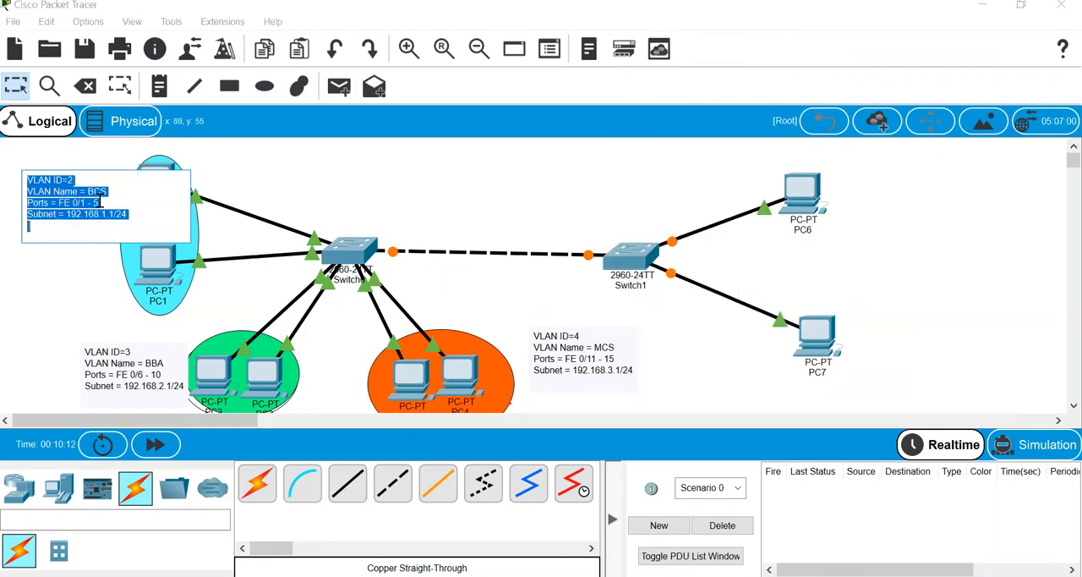
left_click(159, 87)
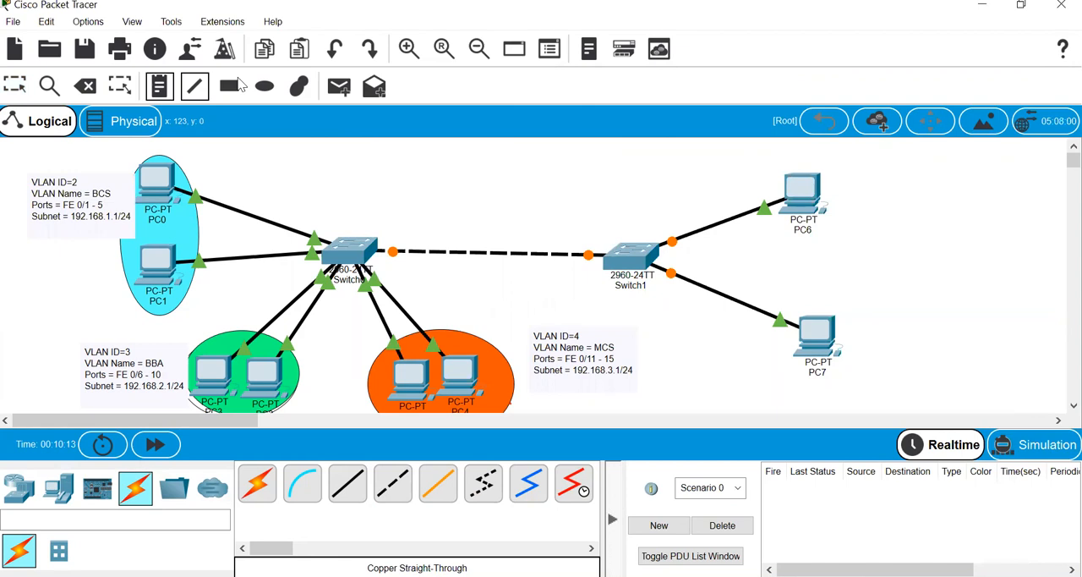
left_click(926, 171)
key("ctrl+v")
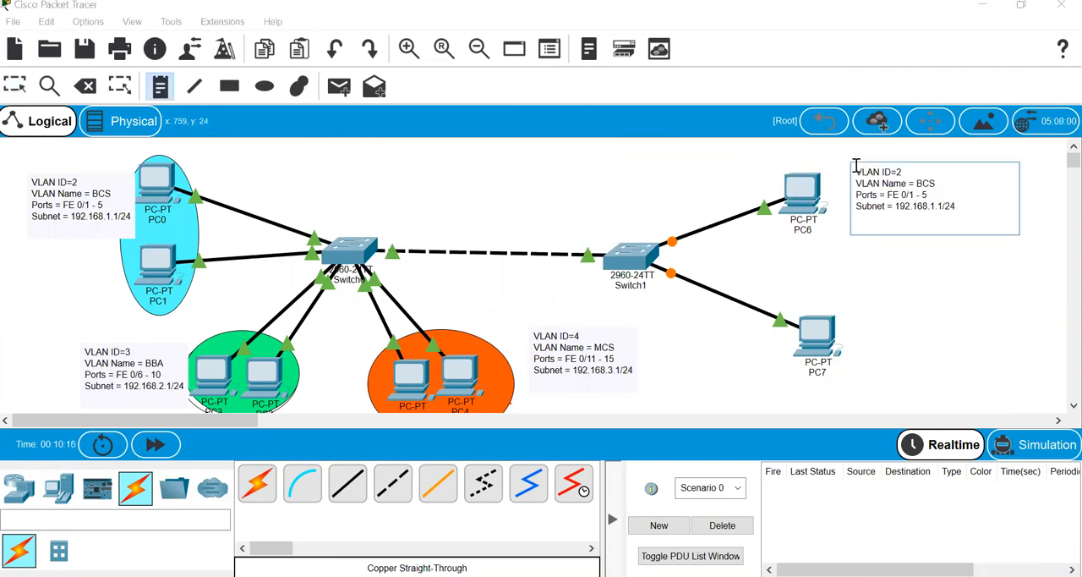
- Copy the text of the VLAN ID=3 (BBA) note into a new note beside PC7
left_click(143, 380)
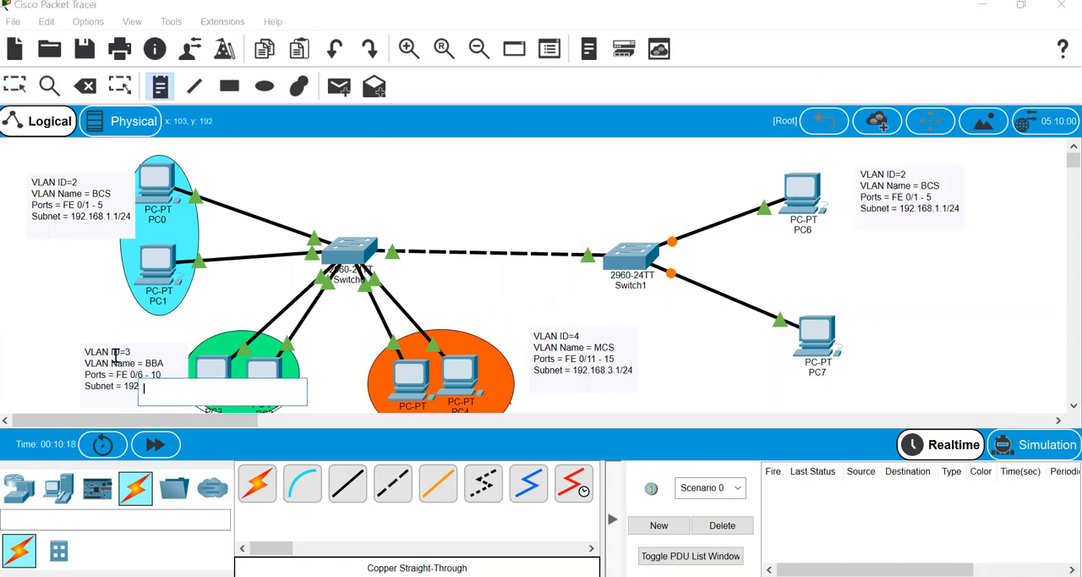
left_click(115, 357)
key("Escape")
double_click(115, 358)
key("ctrl+a")
key("ctrl+c")
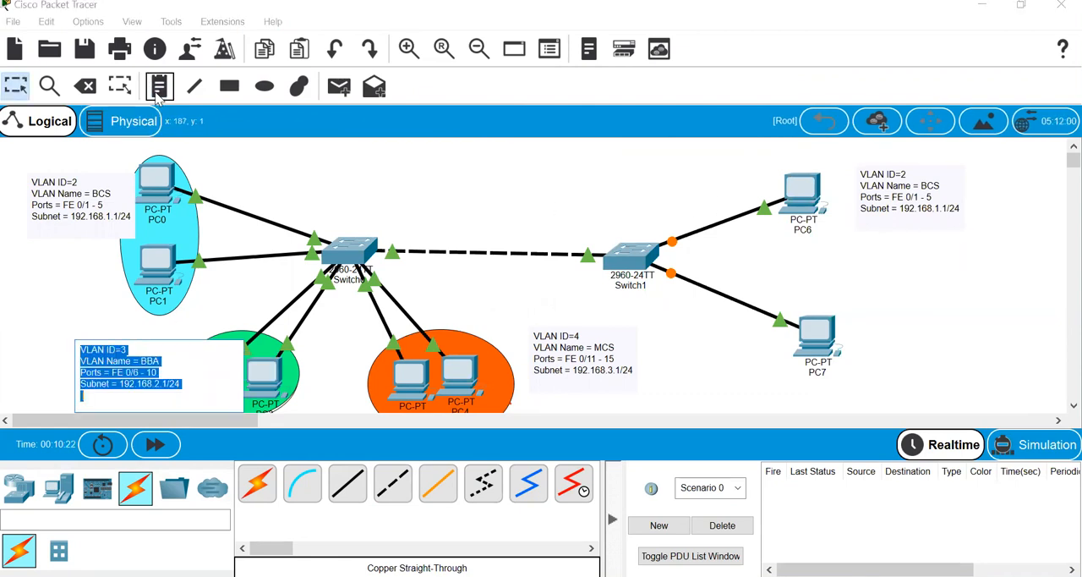
left_click(230, 85)
key("n")
left_click(886, 336)
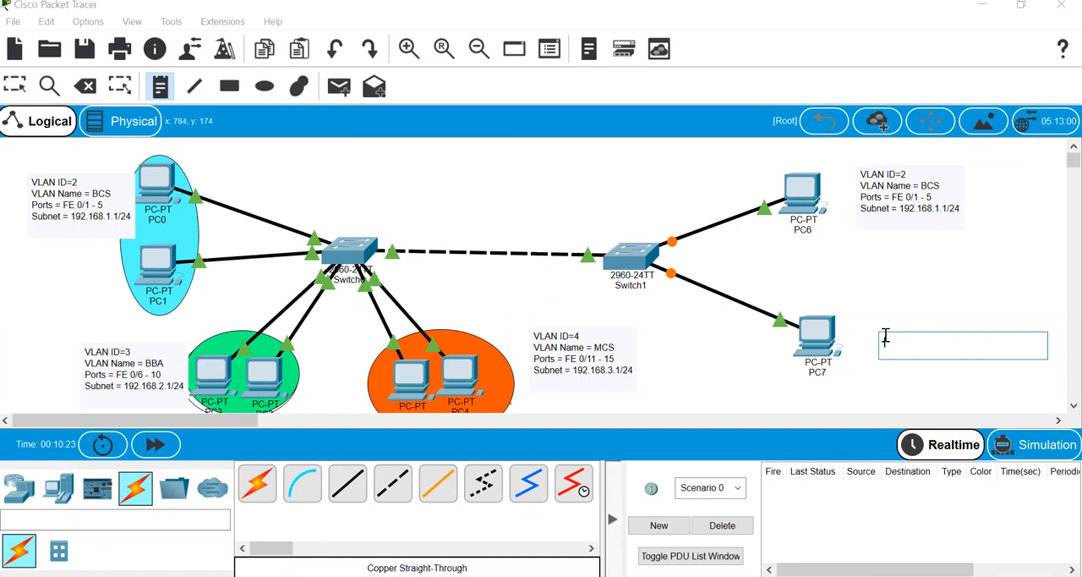
key("ctrl+v")
left_click(841, 282)
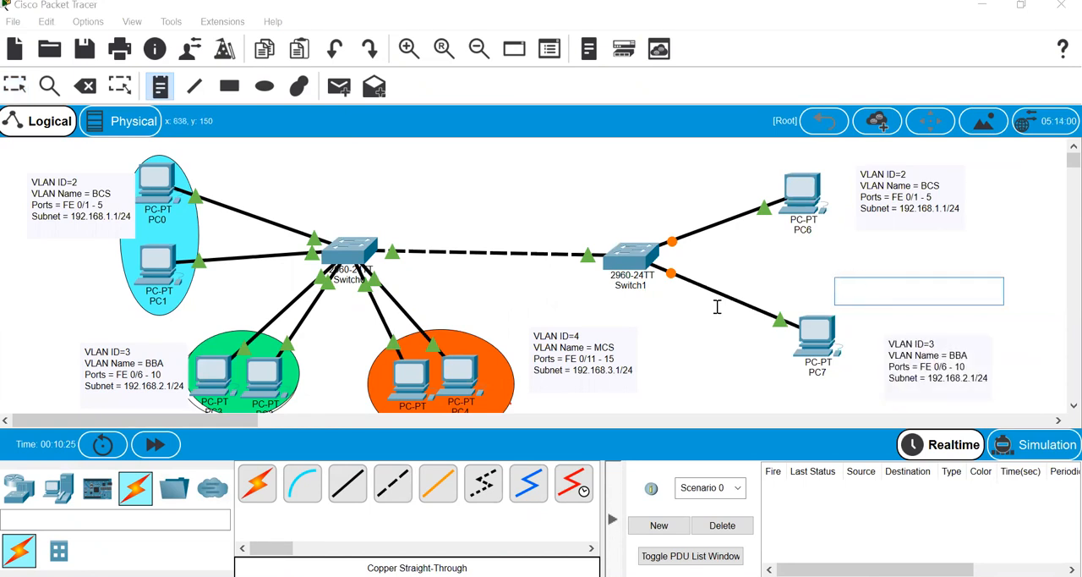
key("Escape")
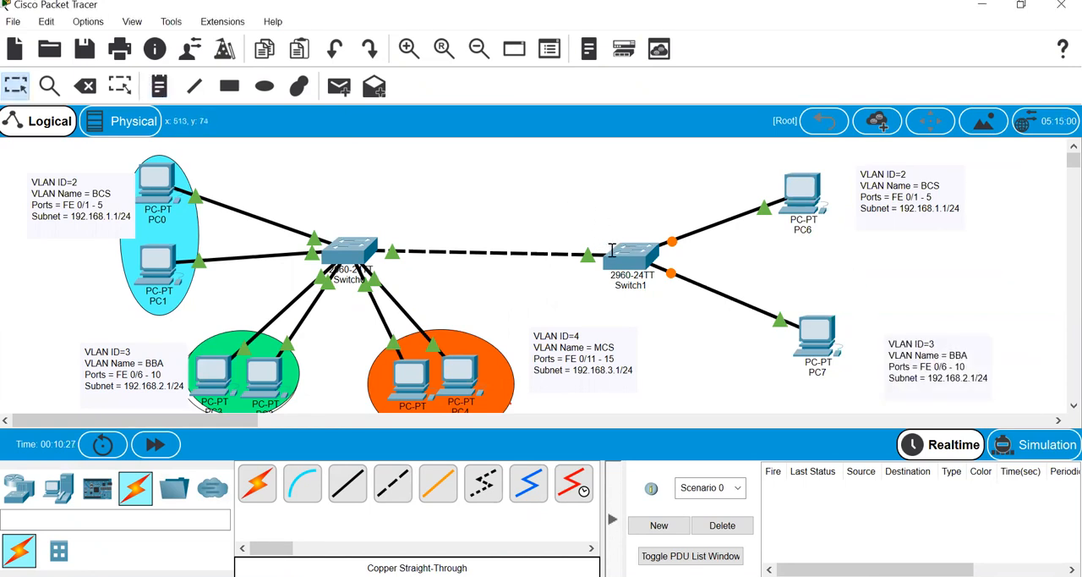
- Open the Switch1 command line interface and enter privileged mode with enable
left_click(628, 271)
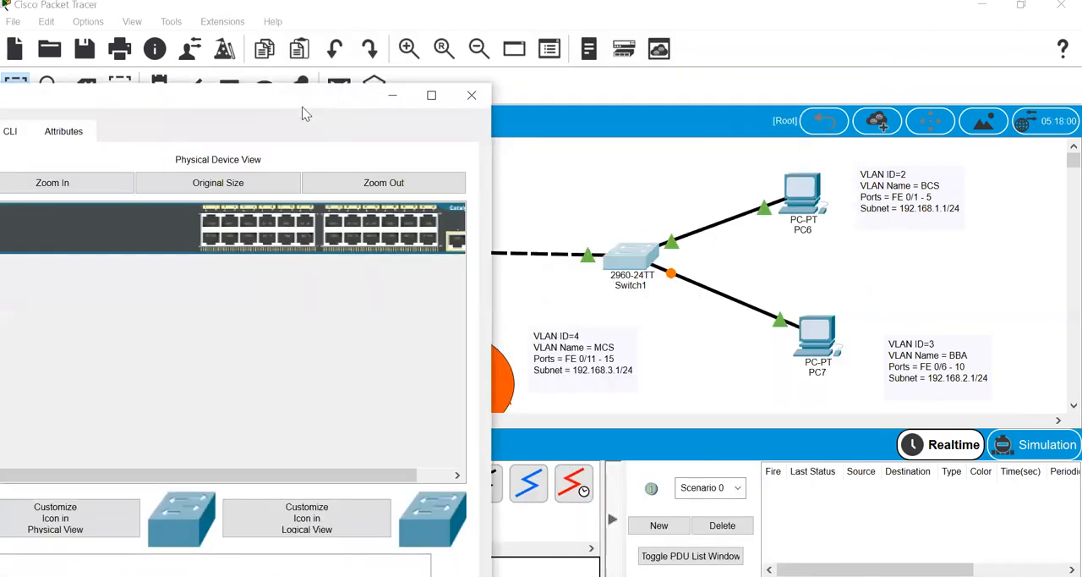
left_click_drag(306, 114, 323, 111)
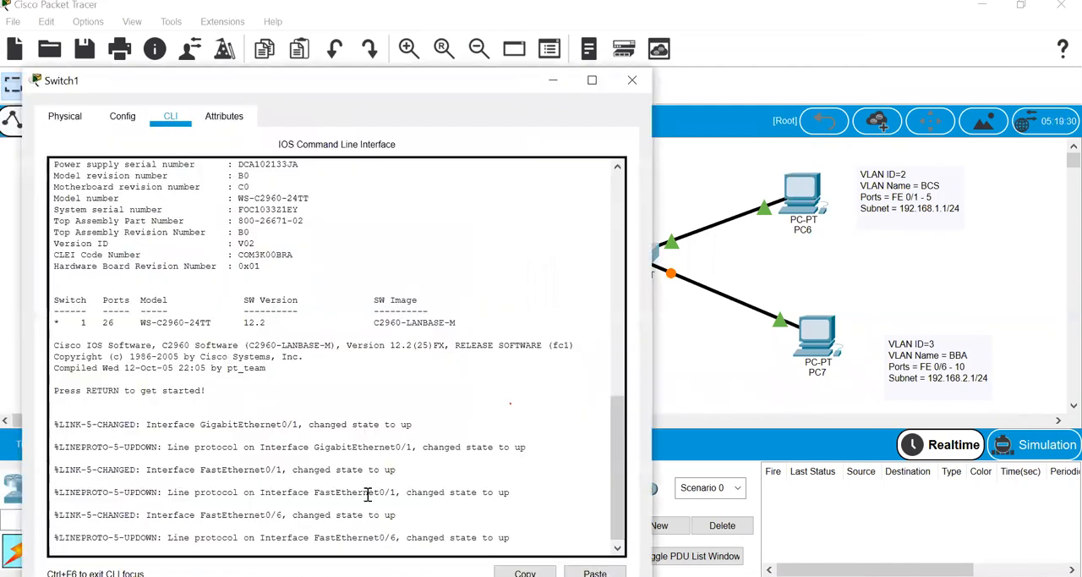
key("Return")
key("Return")
key("Return")
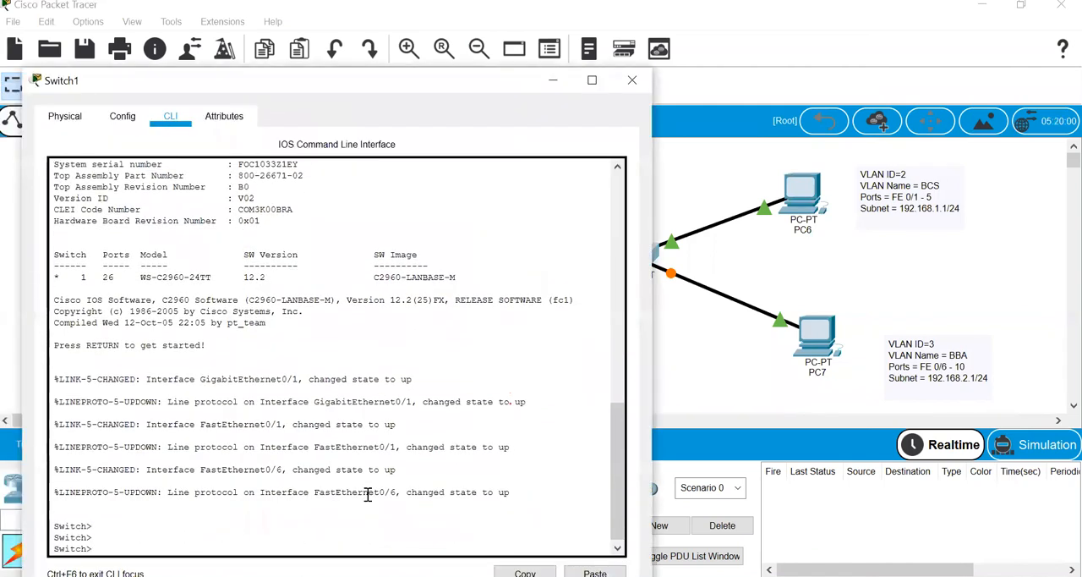
type("en")
key("Tab")
- Enter global configuration mode on Switch1 with configure terminal
key("Return")
key("Return")
type("con")
key("Tab")
type("ft")
key("Tab")
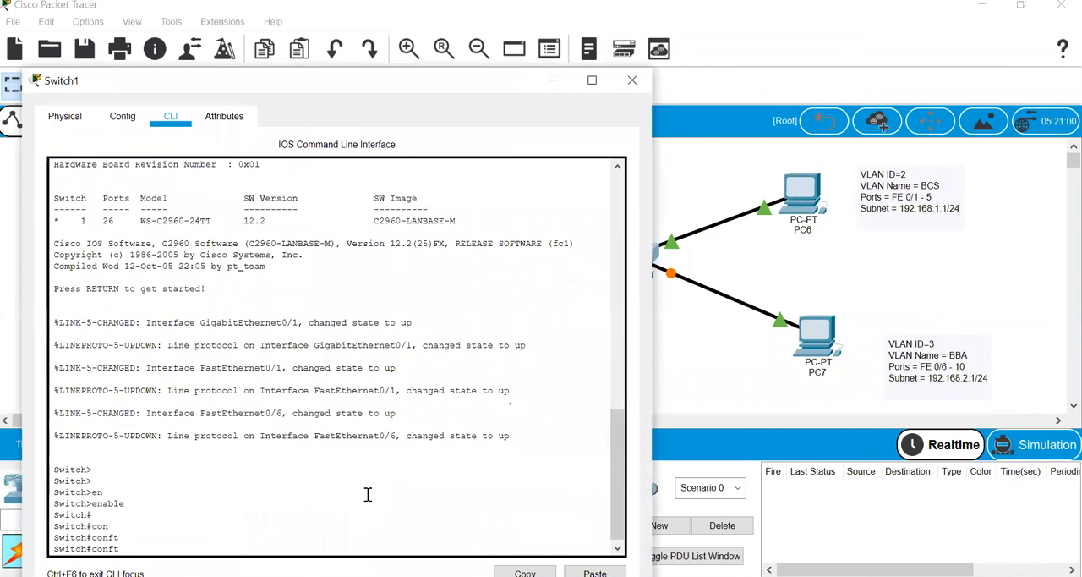
key("BackSpace")
- Create VLAN 2 on Switch1, name it BCS and exit VLAN configuration
key("Tab")
type("t")
key("Tab")
key("Return")
key("Return")
type("vl")
key("Tab")
type("2")
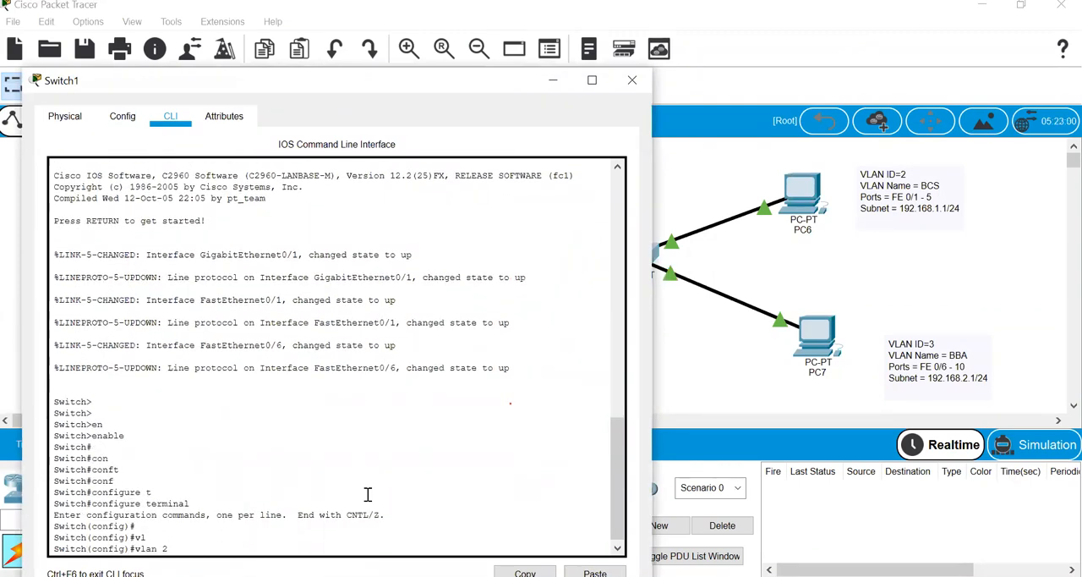
key("Return")
type("name BCS")
key("Return")
type("exit")
key("Return")
- Create VLAN 3 on Switch1, name it BBA and exit VLAN configuration
type("vl")
key("Tab")
type("3")
key("Return")
type("name B")
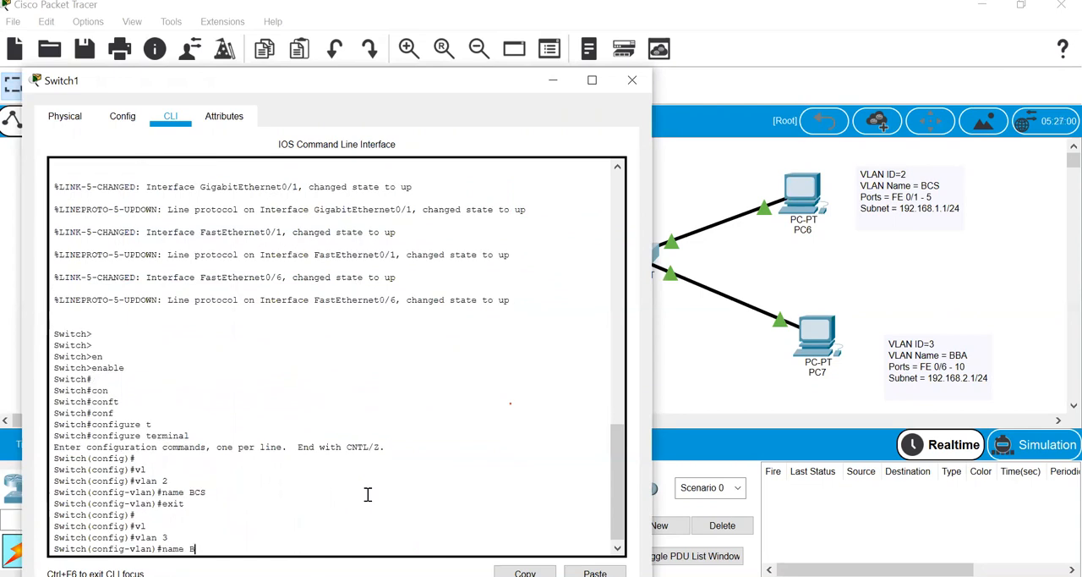
type("BA")
key("Return")
type("e")
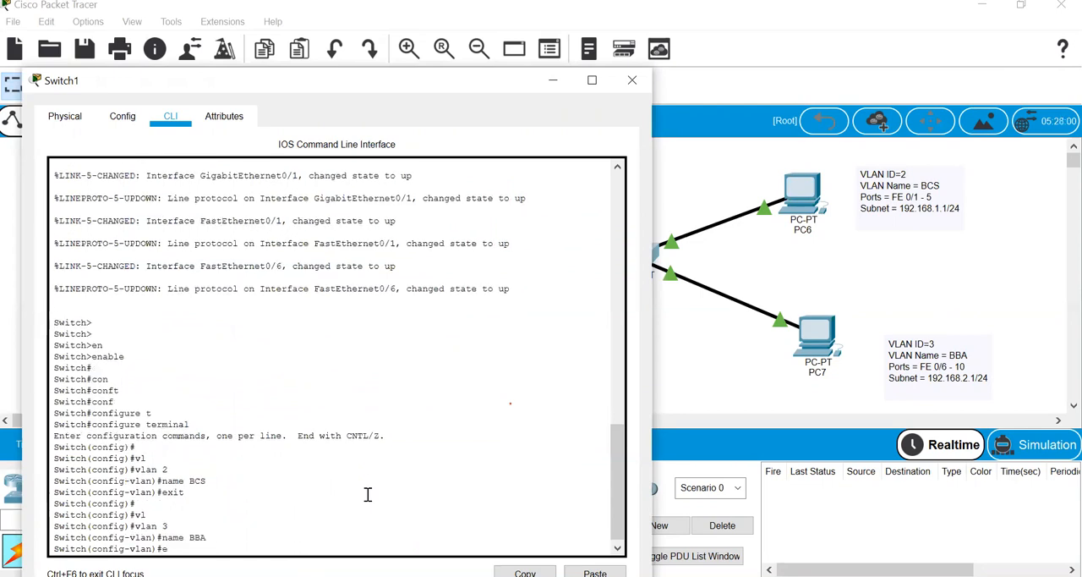
type("xit int")
- Select Switch1's interface range fastEthernet 0/1 - 5 and set it to switchport mode access
key("Tab")
type("r")
key("Tab")
type("f")
key("Tab")
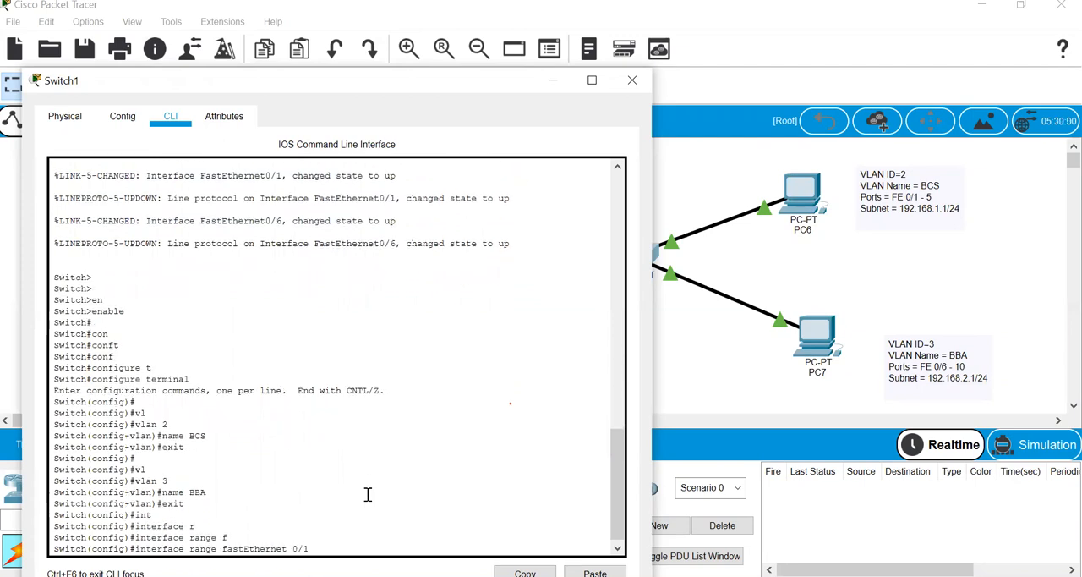
type("0/1 - 5")
key("Return")
type("sw")
key("Tab")
type("m")
key("Tab")
type("oac")
key("Tab")
key("BackSpace")
key("BackSpace")
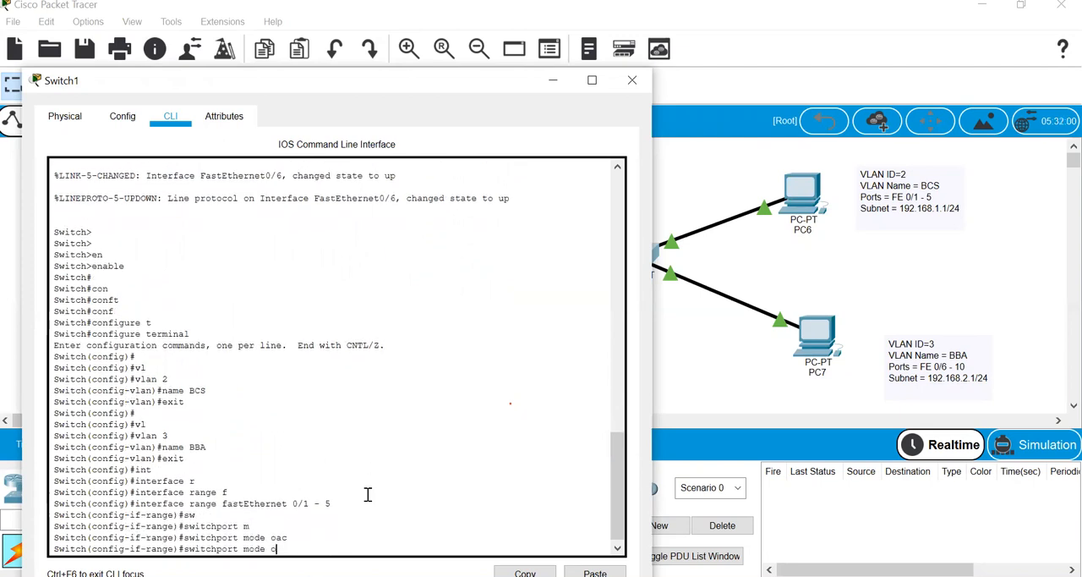
- Assign the fastEthernet 0/1 - 5 range to access VLAN 2 and exit interface range configuration
key("Tab")
key("Return")
type("sw")
key("Tab")
type("ac")
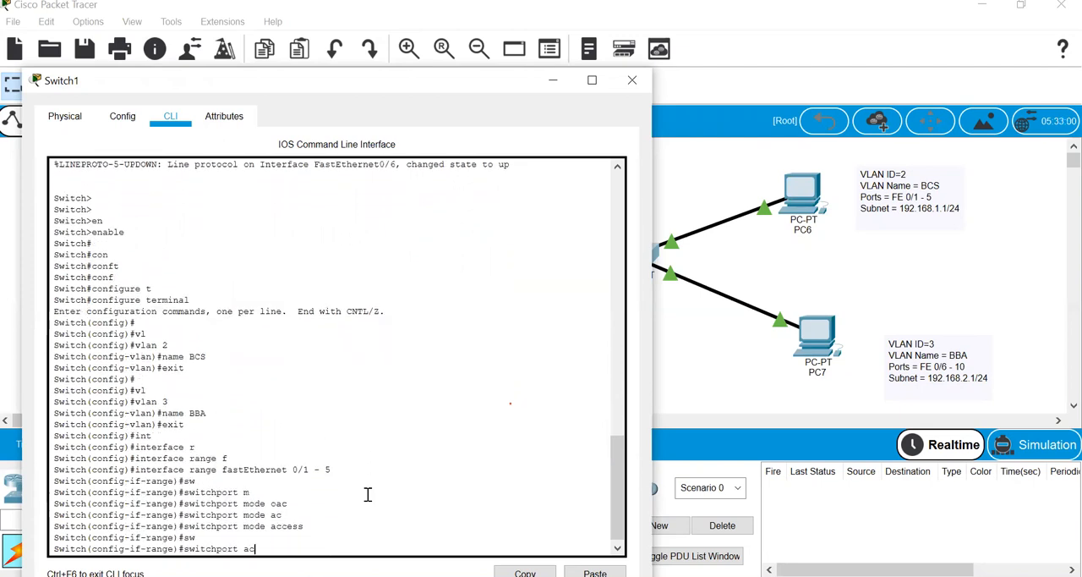
key("Tab")
type("vl")
key("Tab")
type("2")
key("Return")
type("exit")
key("Return")
key("Return")
- Select Switch1's interface range fastEthernet 0/6 - 10 and set it to switchport mode access
type("itch(config)#i")
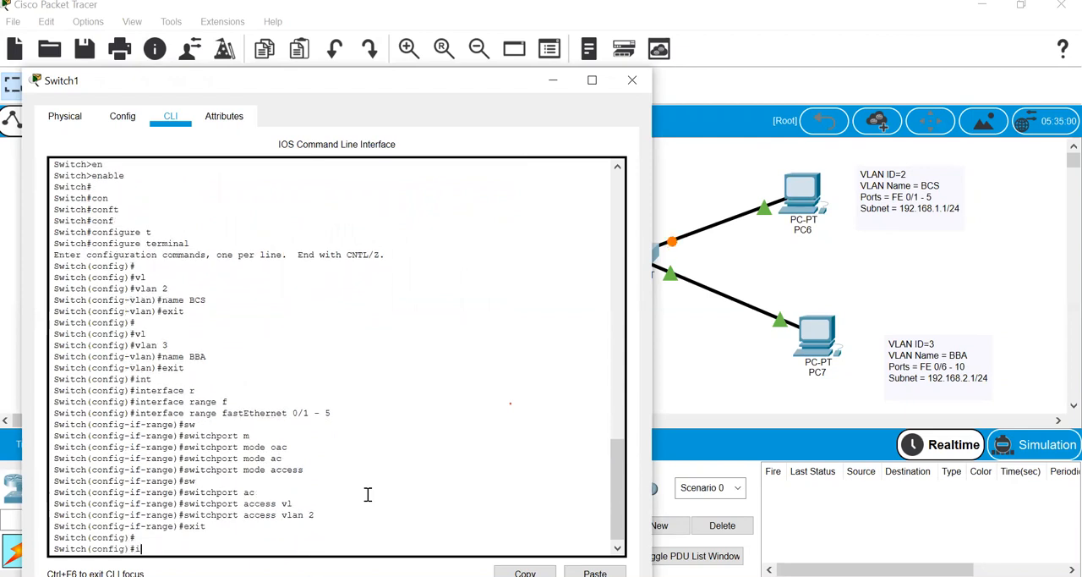
type("nt")
key("Tab")
type("r")
key("Tab")
type("f")
key("Tab")
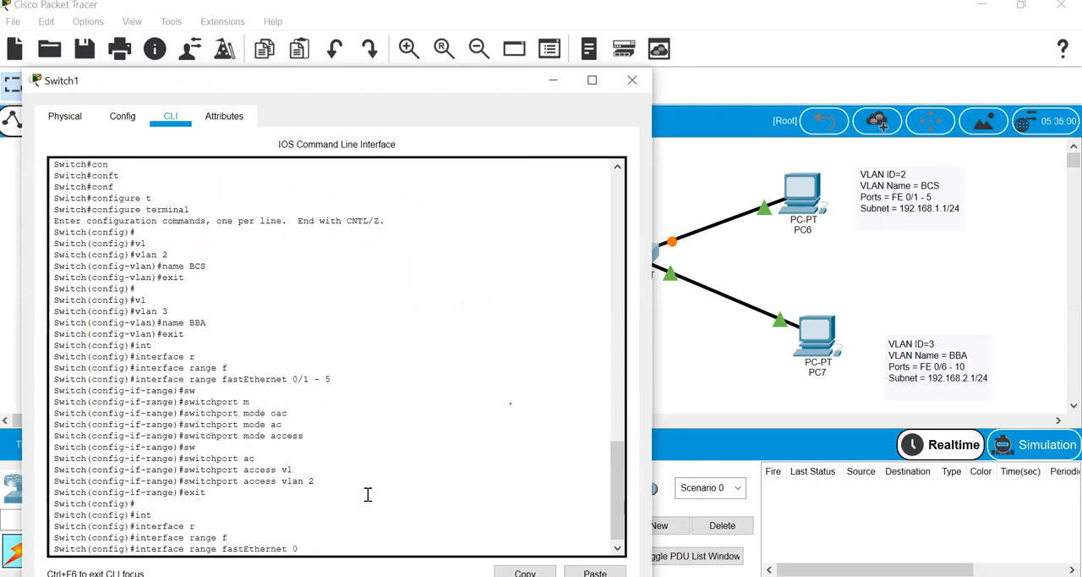
type("0/6")
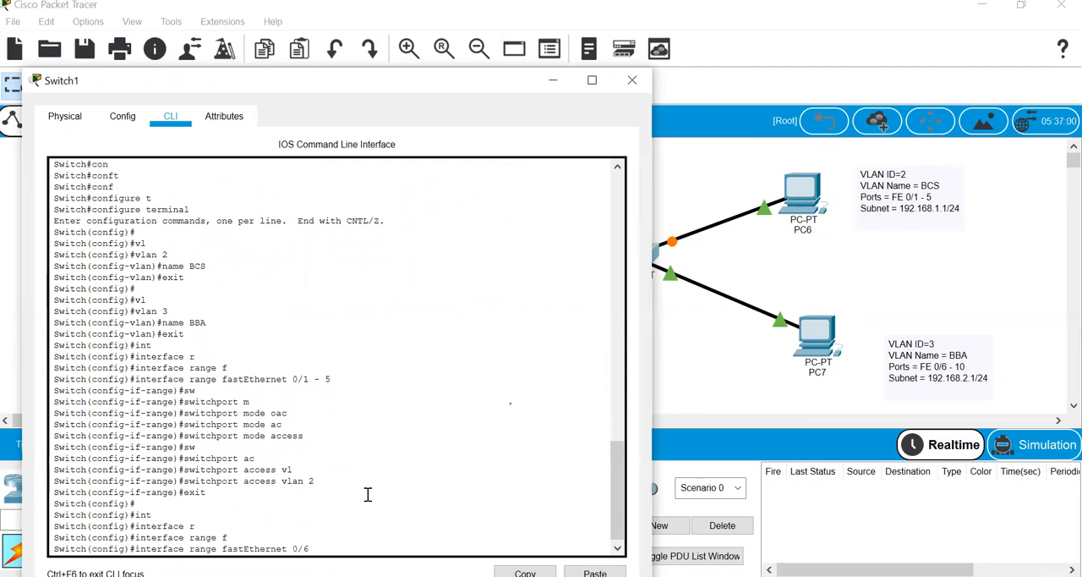
type(" - 10")
key("Return")
type("sw")
key("Tab")
type("m")
type("ac")
key("Tab")
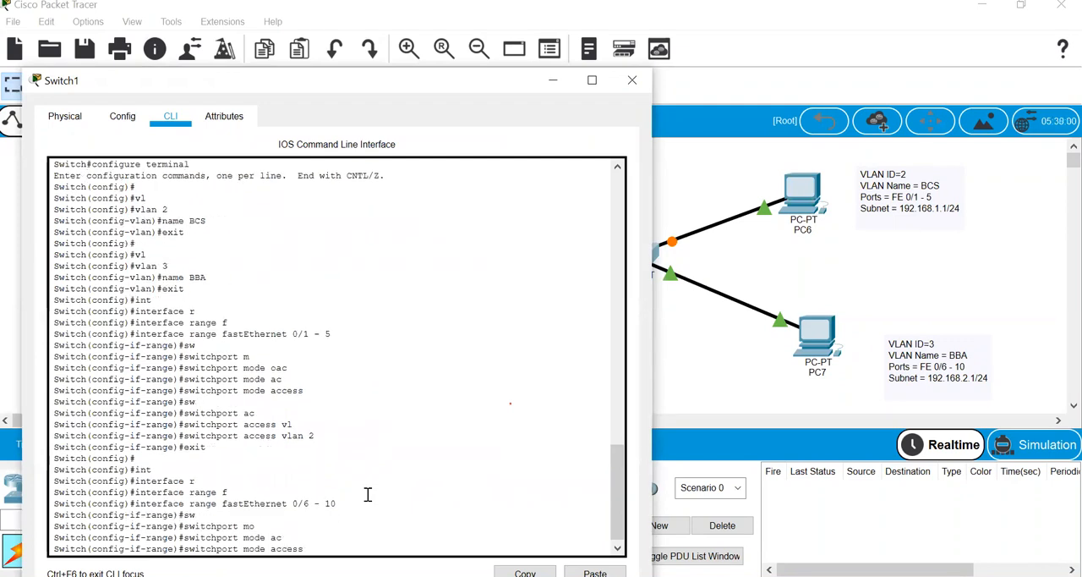
key("Return")
- Assign the fastEthernet 0/6 - 10 range to access VLAN 3 and end the configuration session
type("sw")
key("Tab")
type("ac")
key("Tab")
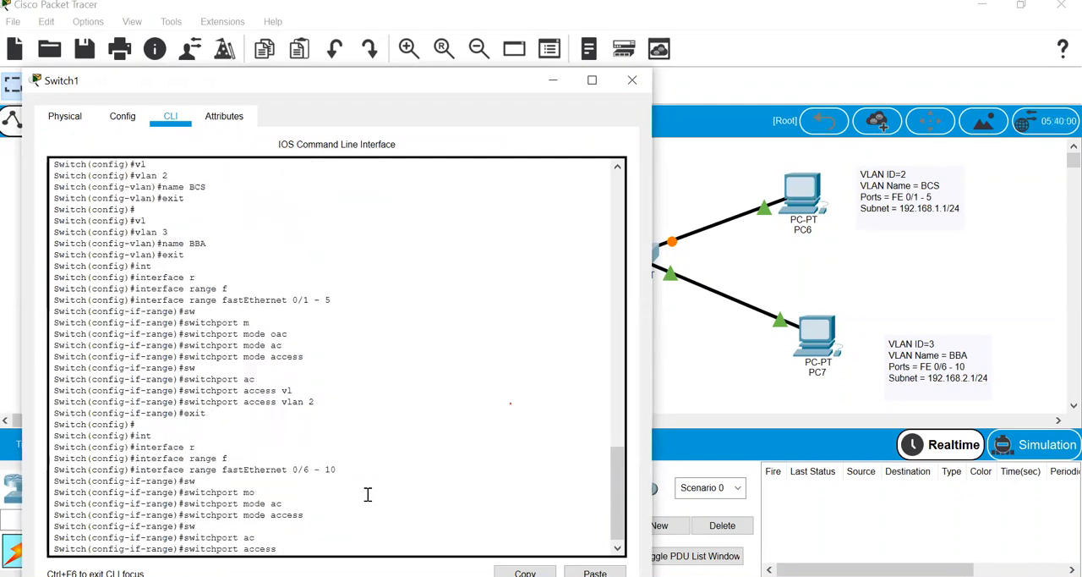
type("vl")
key("Tab")
type("3")
key("Return")
type("end")
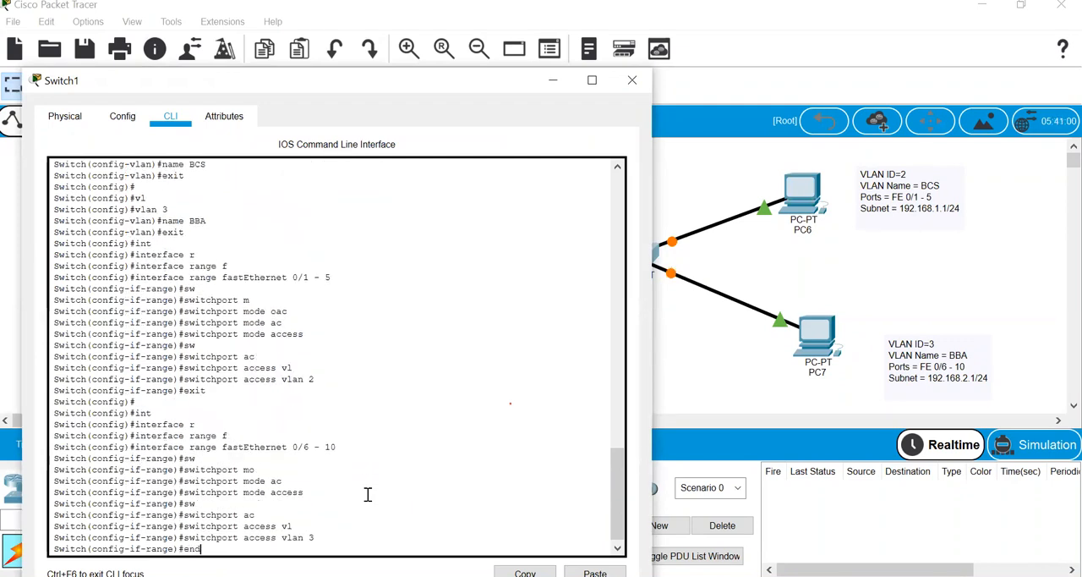
key("Return")
- Run show vlan brief on Switch1 and highlight the rows for VLANs 2 and 3
type("sho")
type("w")
key("BackSpace")
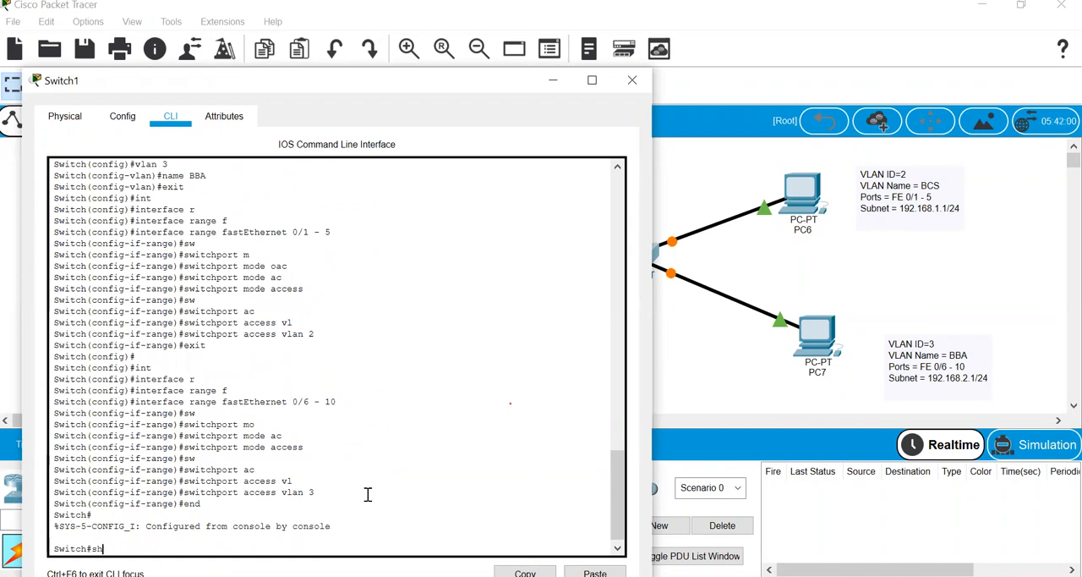
type("o")
key("Tab")
type("vl")
key("Tab")
type("b")
key("Tab")
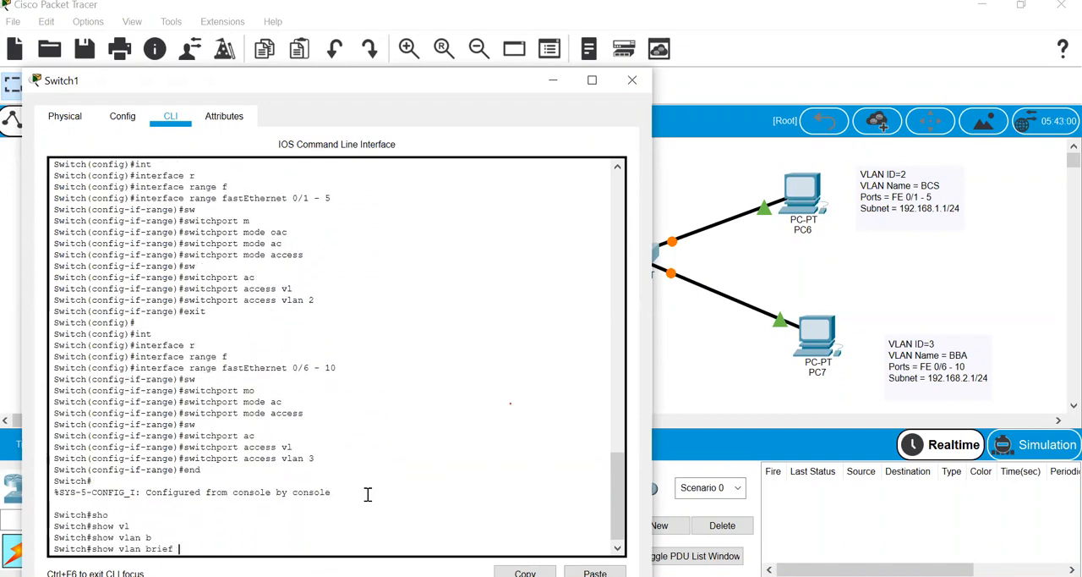
key("Return")
key("Return")
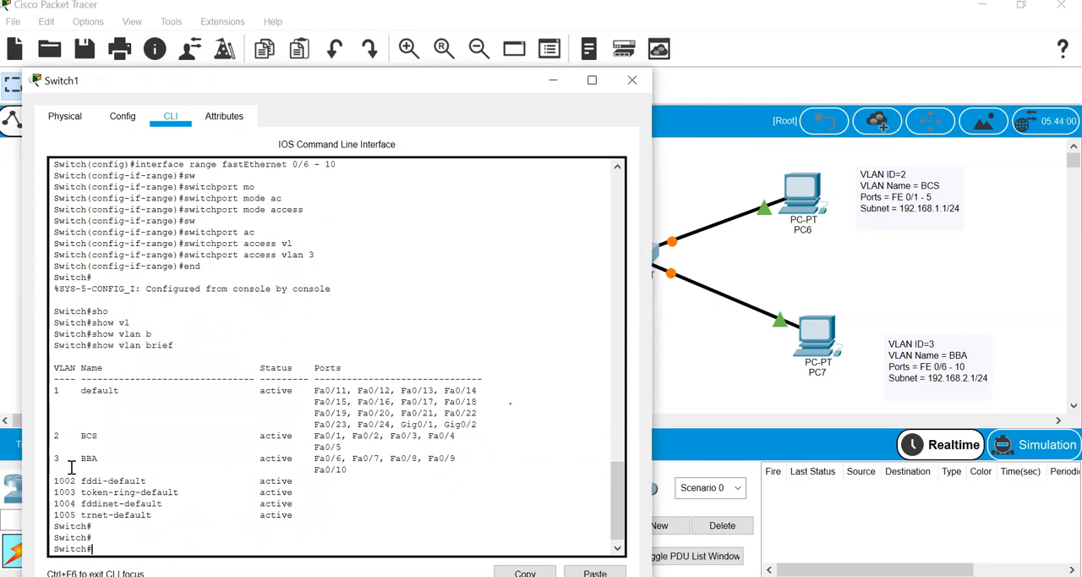
left_click_drag(358, 468, 53, 424)
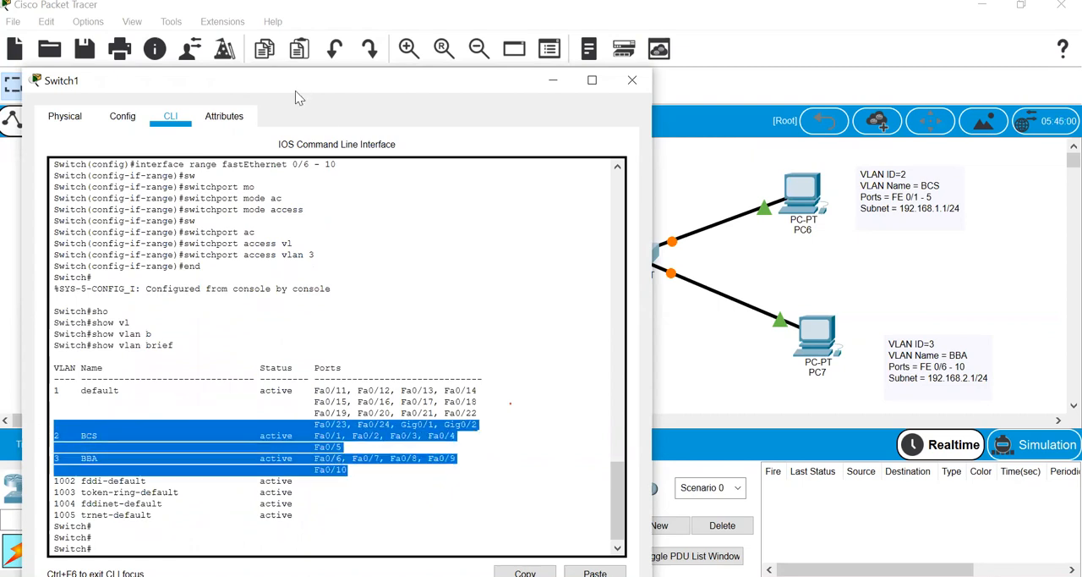
- Close Switch1's window and give PC0 the static IPv4 address 192.168.1.1 with subnet mask 255.255.255.0
left_click_drag(295, 90, 181, 230)
left_click(427, 230)
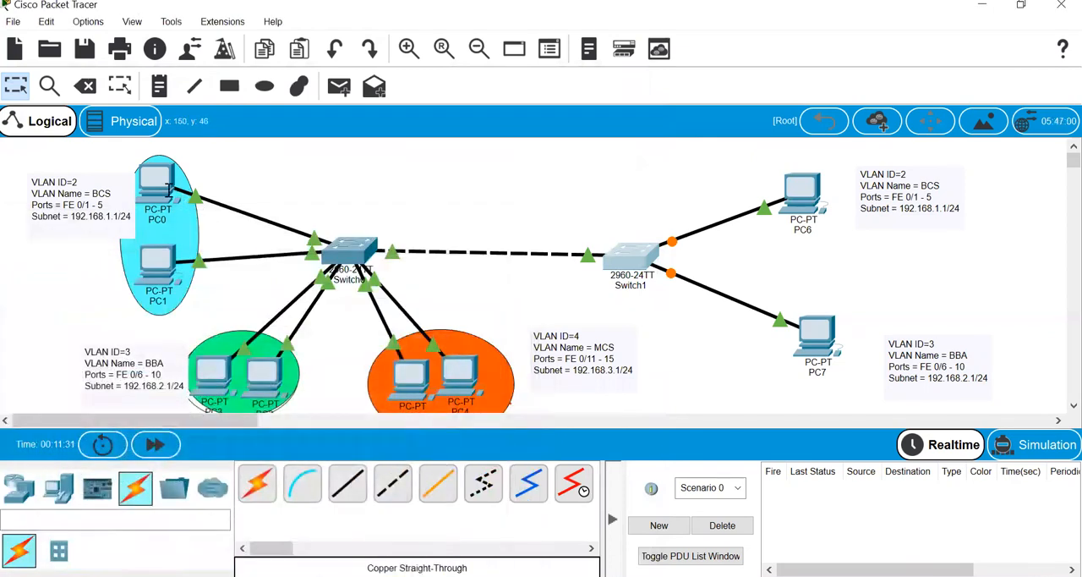
left_click(165, 185)
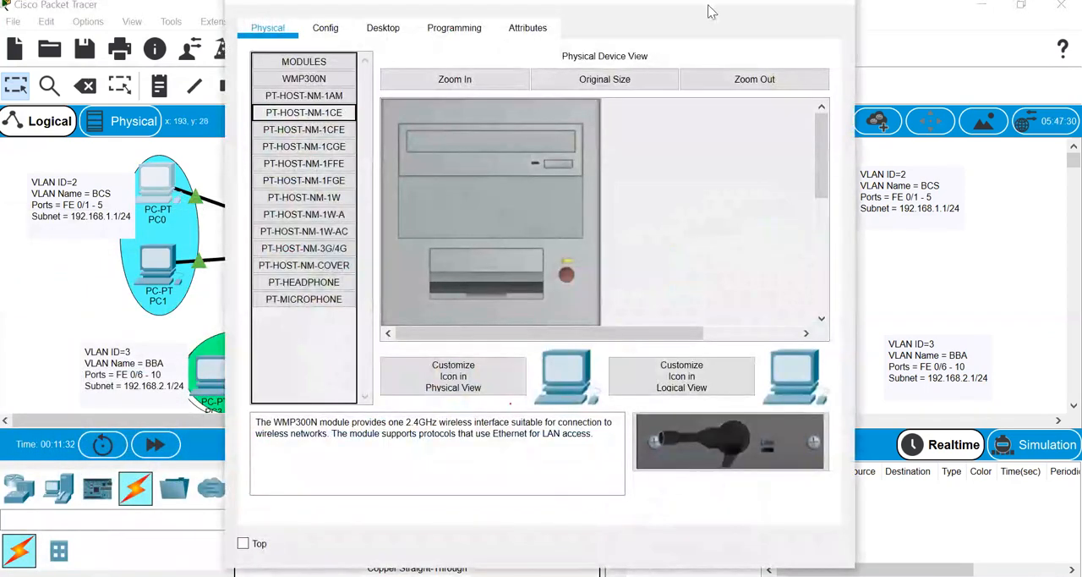
left_click_drag(710, 12, 850, 157)
left_click(533, 176)
left_click(445, 221)
left_click(601, 317)
type("192")
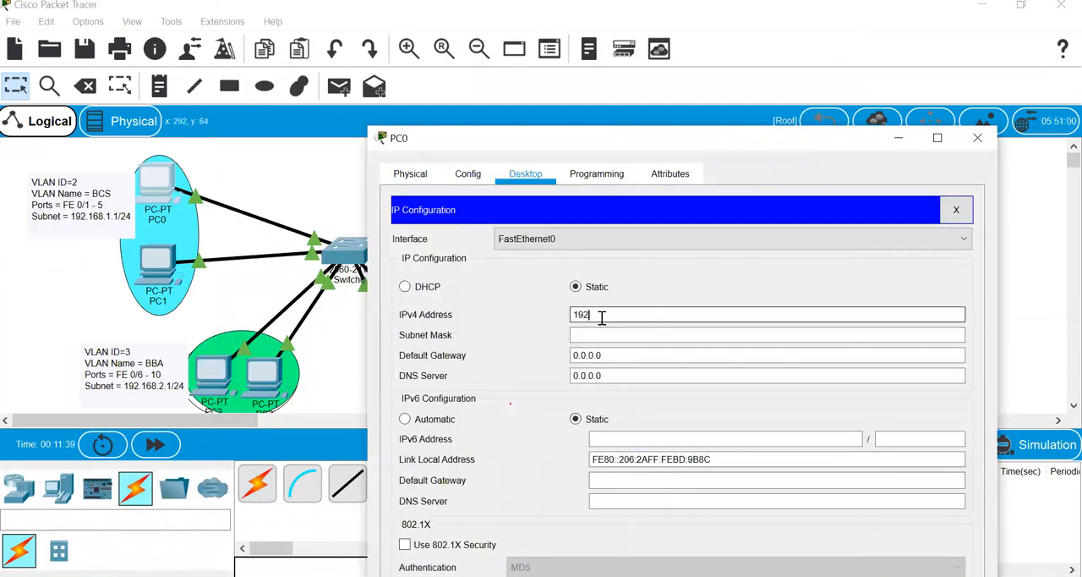
type(".168.1.1")
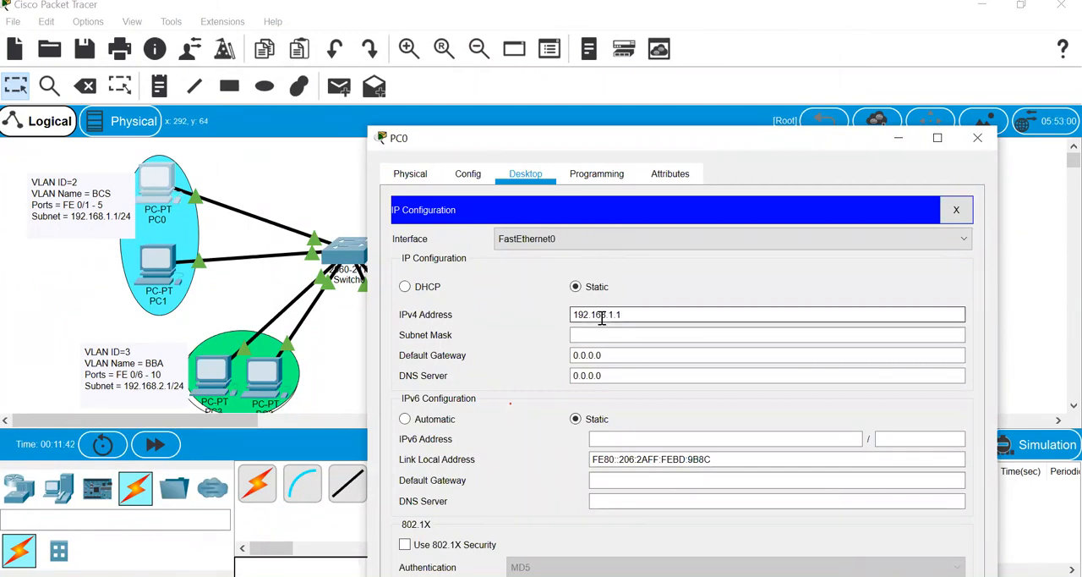
key("Tab")
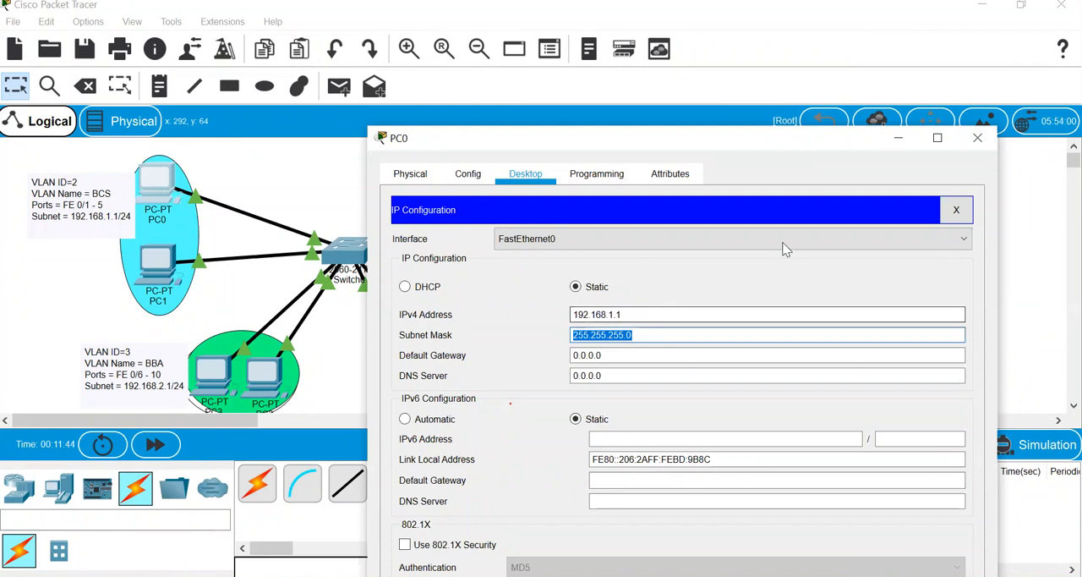
left_click(991, 145)
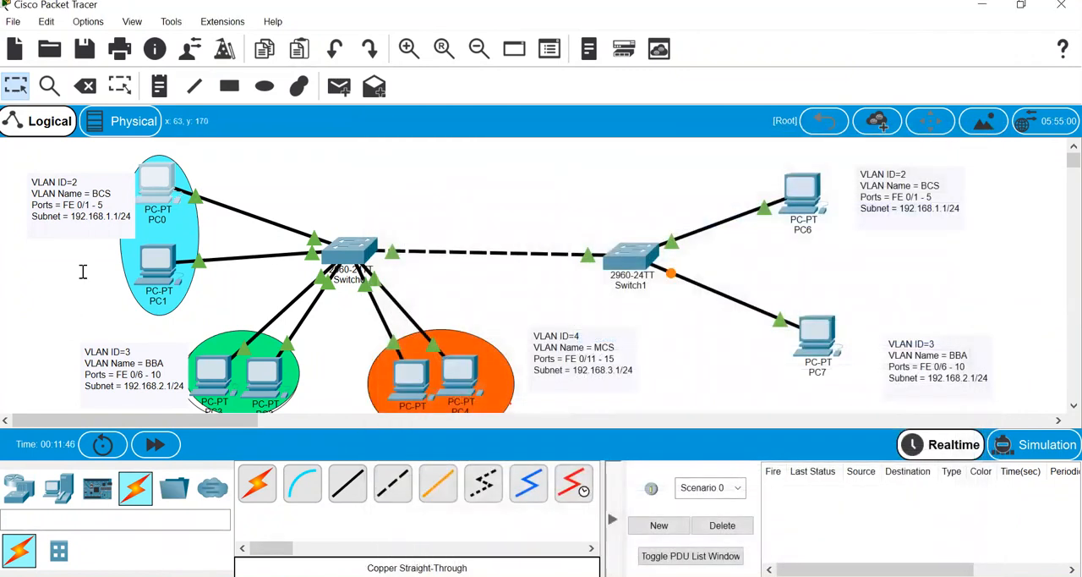
- Give PC1 the static IPv4 address 192.168.1.2 with subnet mask 255.255.255.0 and close its window
left_click(160, 263)
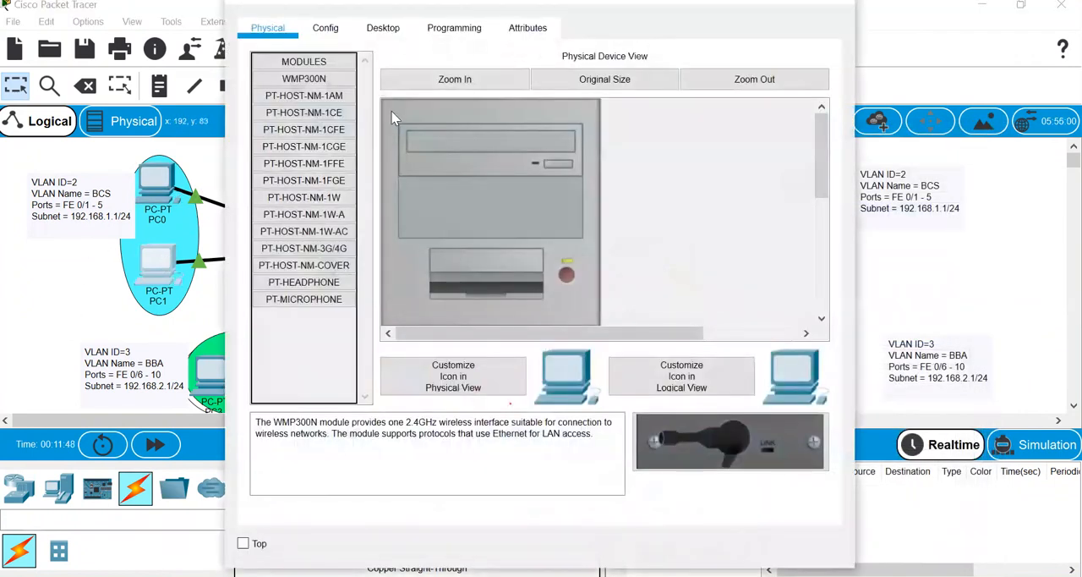
left_click_drag(705, 2, 796, 175)
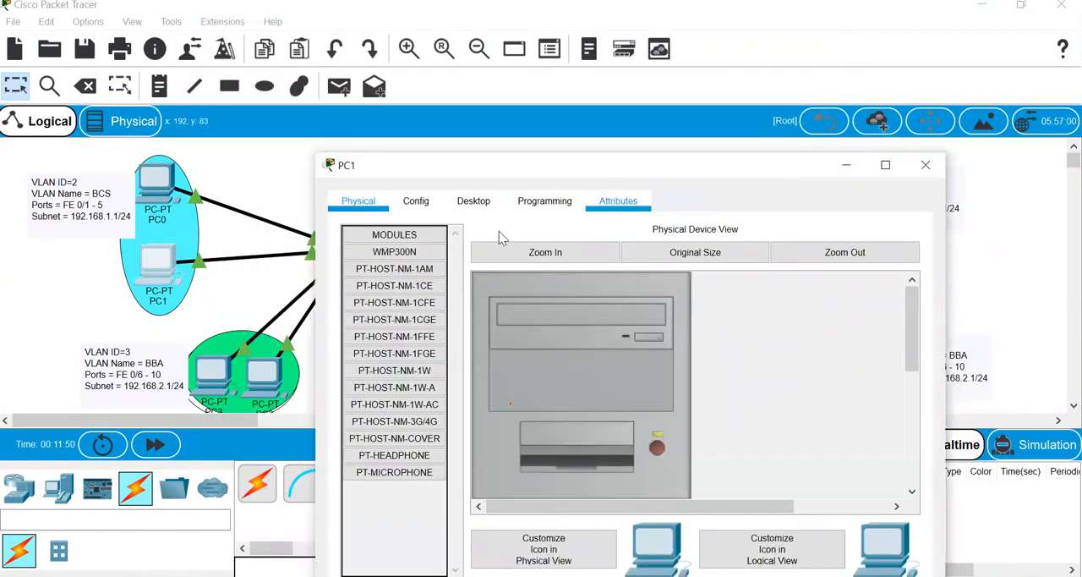
left_click(412, 195)
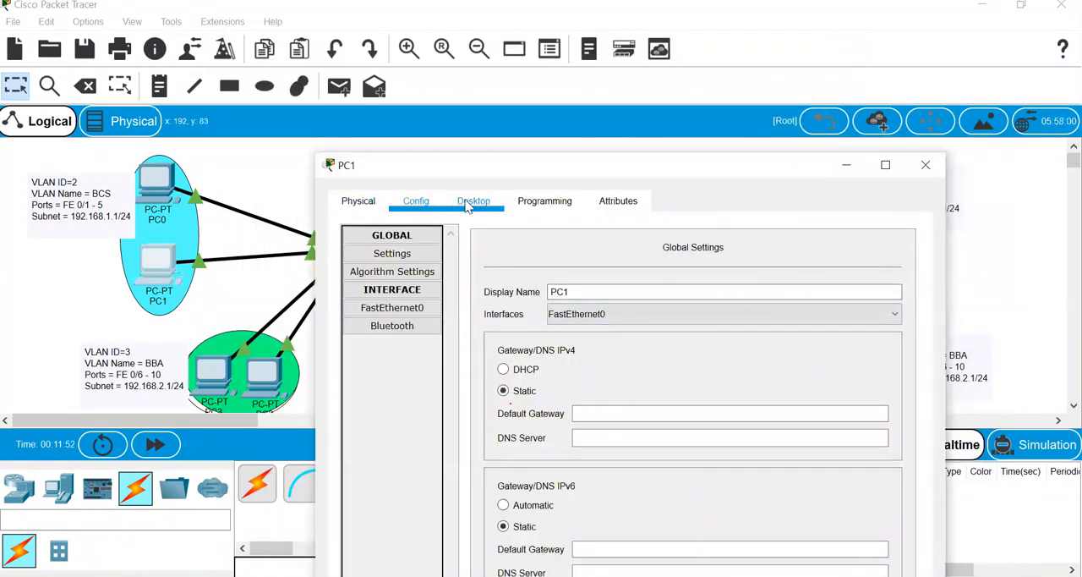
left_click(473, 200)
left_click(393, 287)
left_click(583, 340)
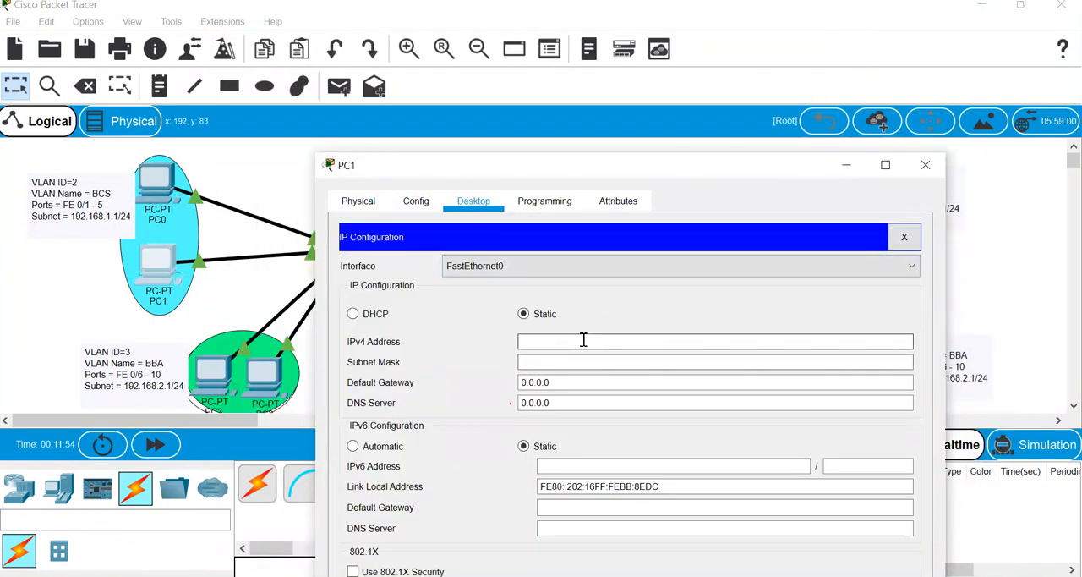
type("192.168.1.12")
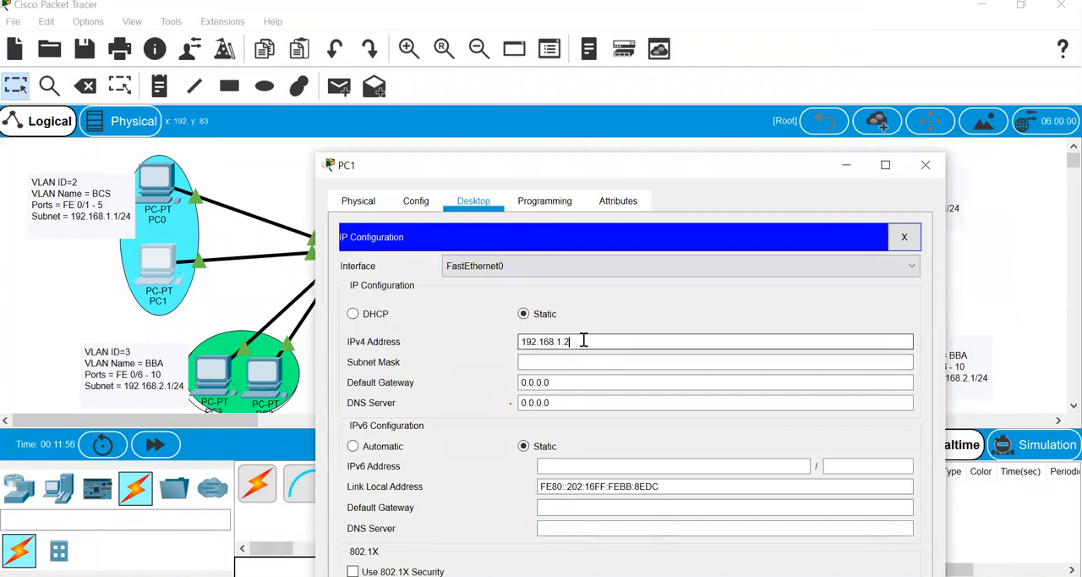
key("Tab")
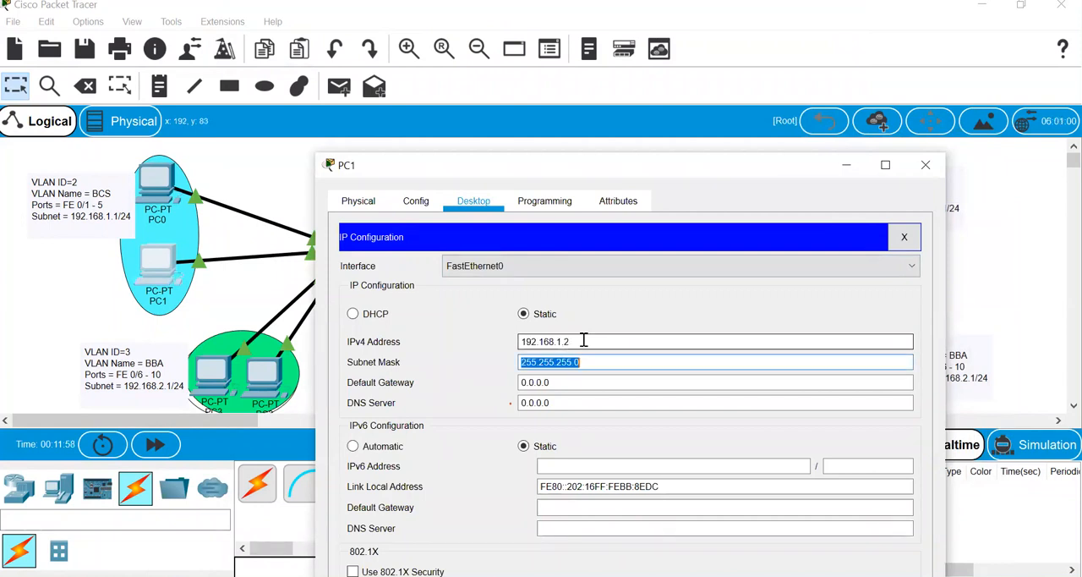
left_click(926, 164)
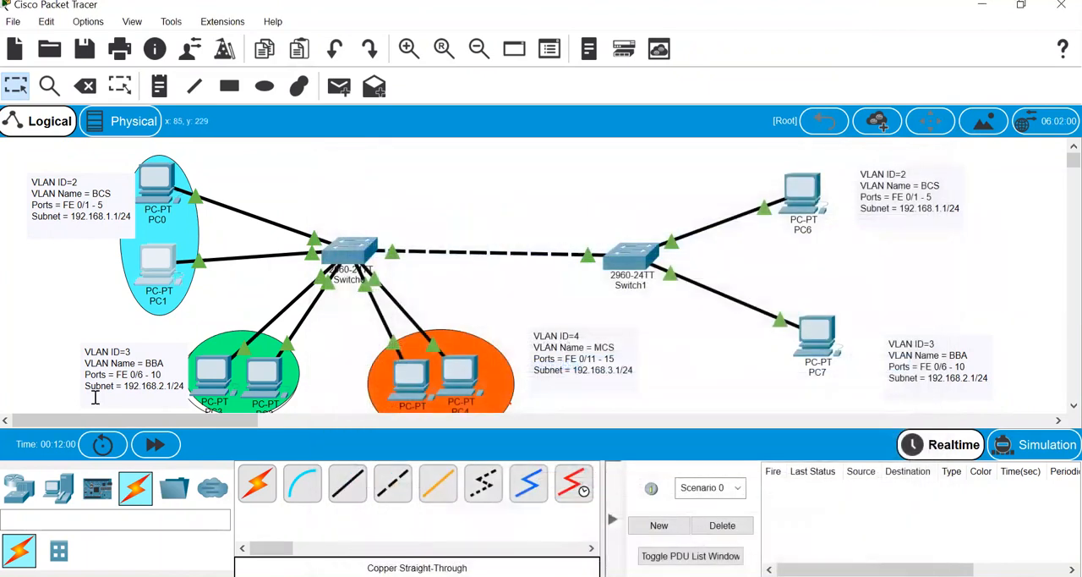
- Give PC3 the static IPv4 address 192.168.2.1 with subnet mask 255.255.255.0 and close its window
left_click(215, 372)
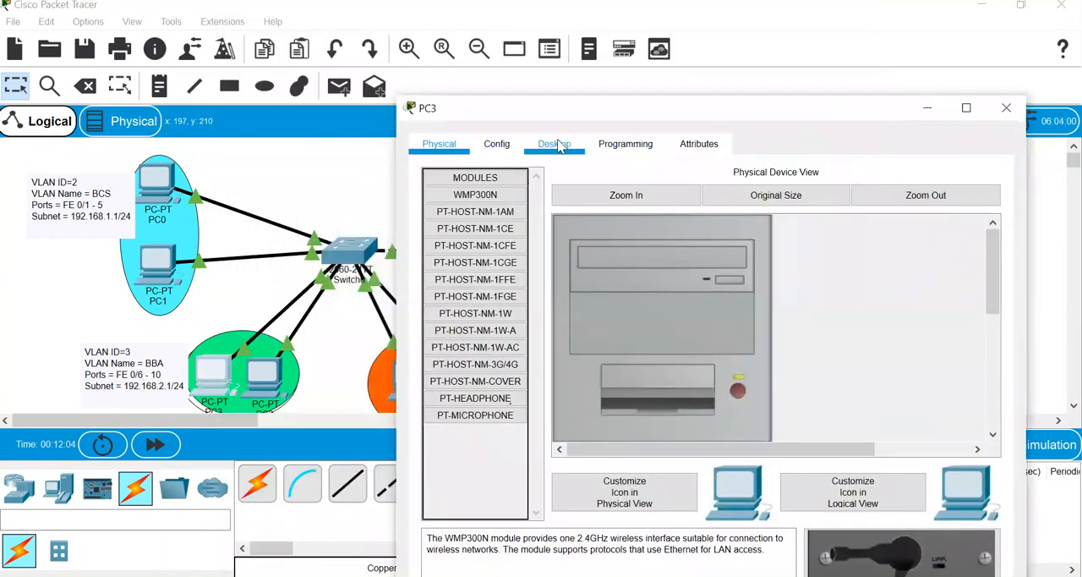
left_click(557, 146)
left_click(505, 203)
left_click(659, 285)
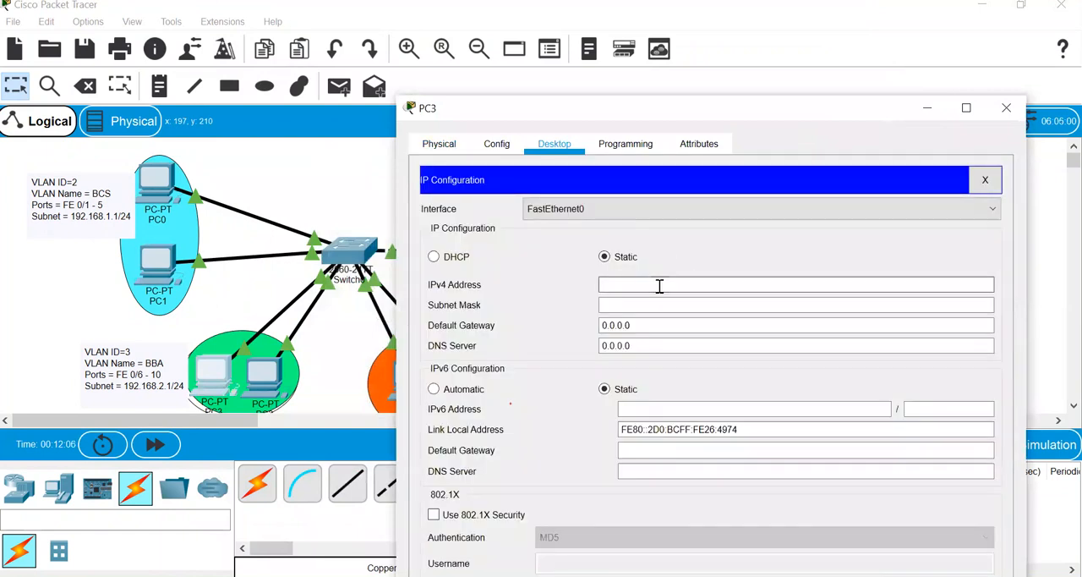
type("192.168.1.1")
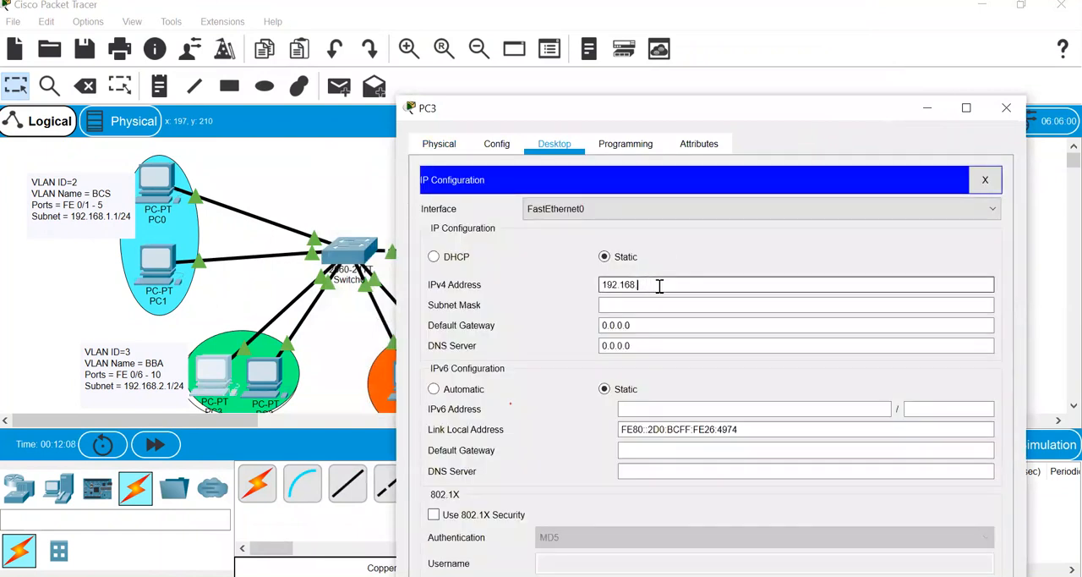
double_click(659, 285)
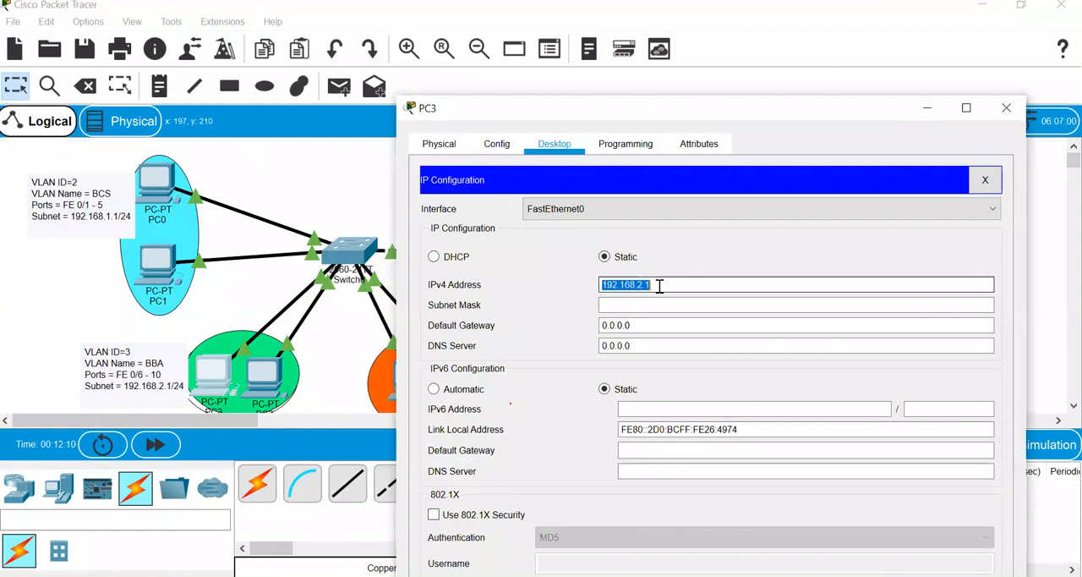
key("Tab")
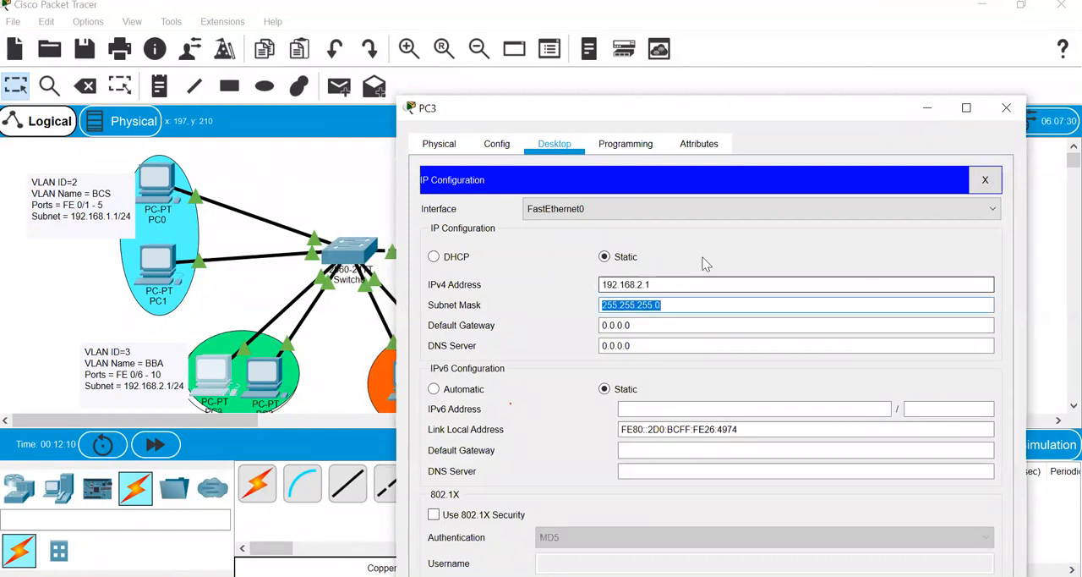
left_click(1006, 108)
- Give PC2 the static IPv4 address 192.168.2.2 with subnet mask 255.255.255.0 and close its window
left_click(265, 379)
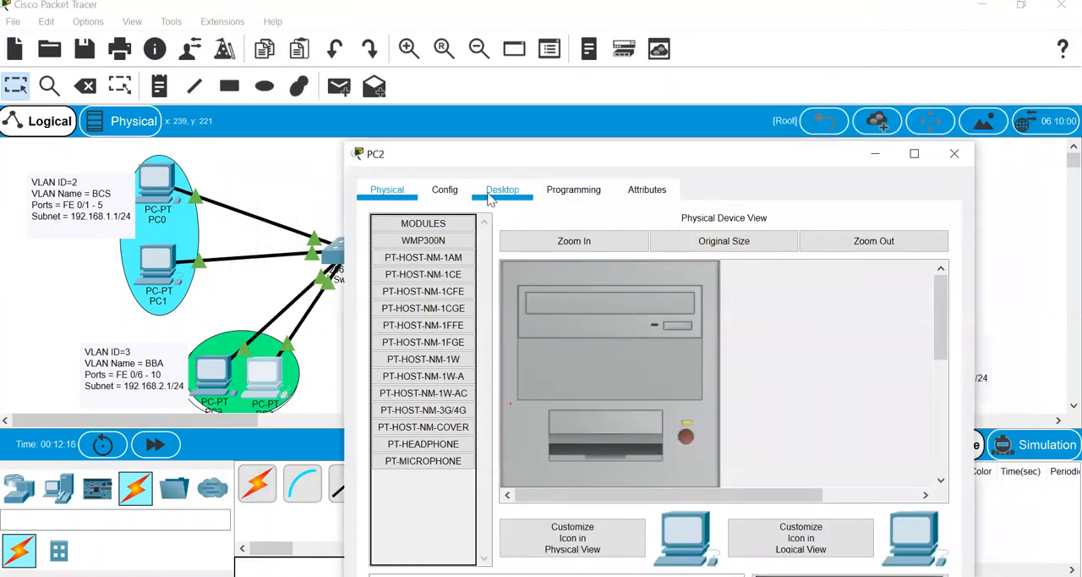
left_click(502, 191)
left_click(437, 280)
left_click(583, 330)
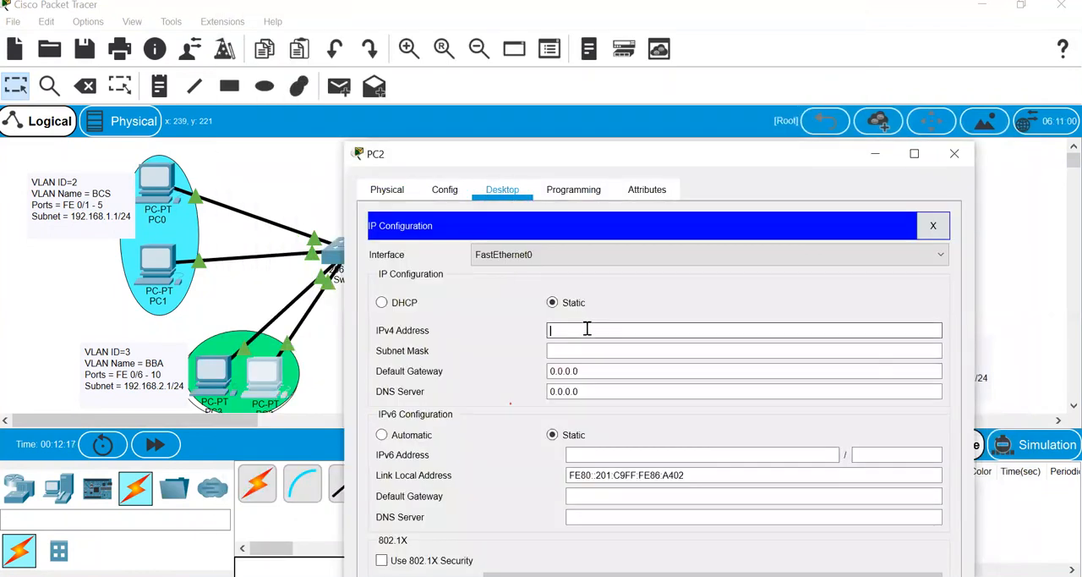
type("192.168.2.2")
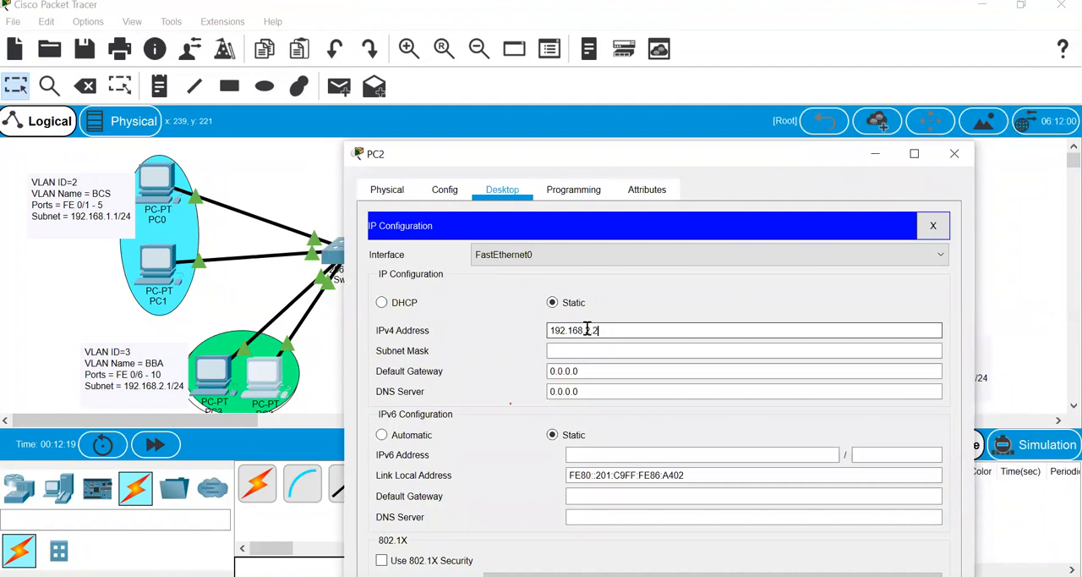
key("Tab")
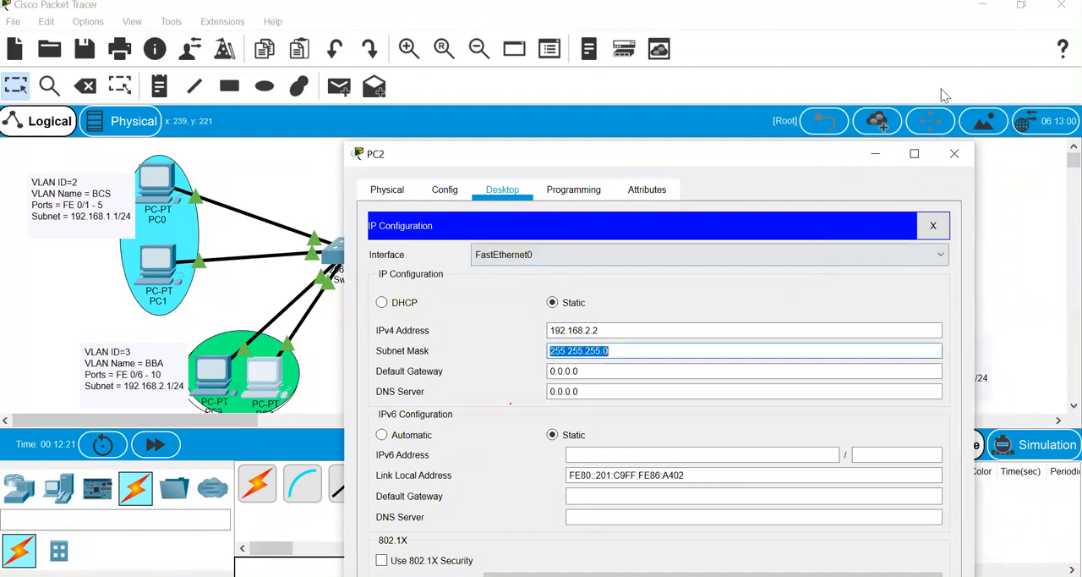
left_click(956, 156)
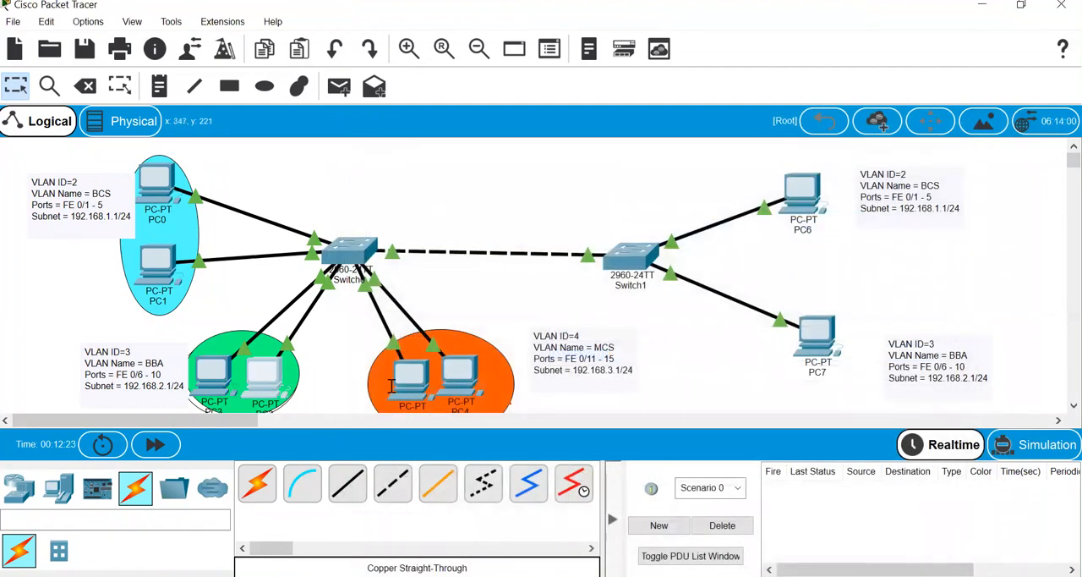
- Give PC5 the static IPv4 address 192.168.3.1 with subnet mask 255.255.255.0 and close its window
left_click(390, 385)
left_click(397, 380)
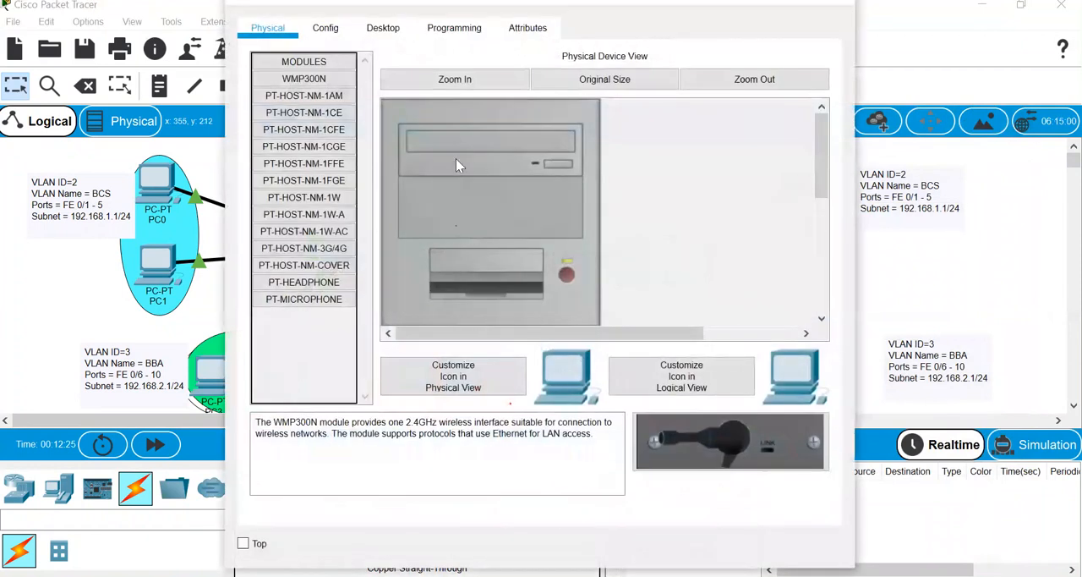
left_click_drag(704, 0, 773, 175)
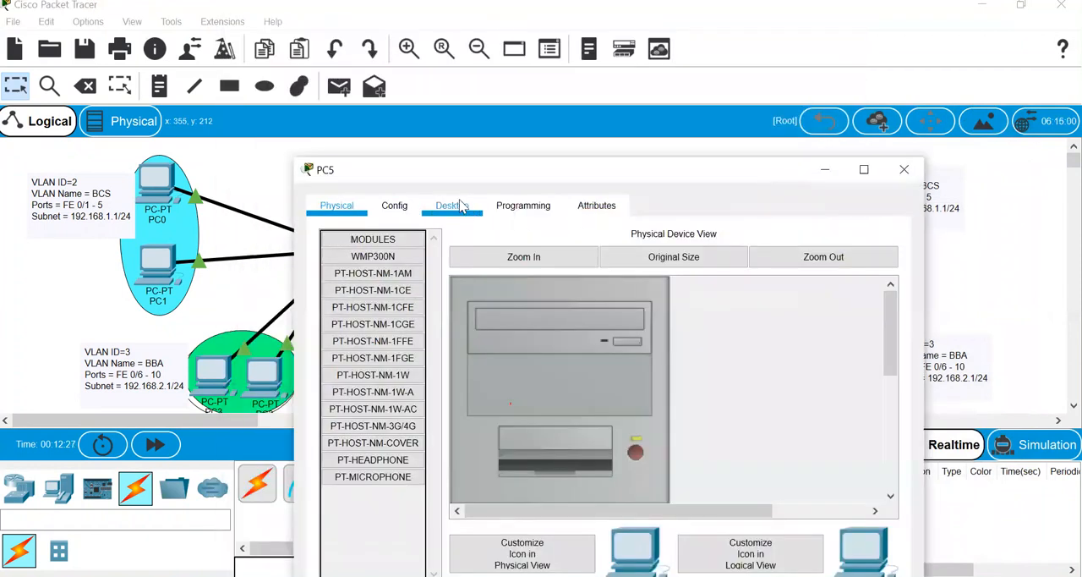
left_click(461, 206)
left_click(386, 279)
type("192.168.2.1")
key("BackSpace")
key("BackSpace")
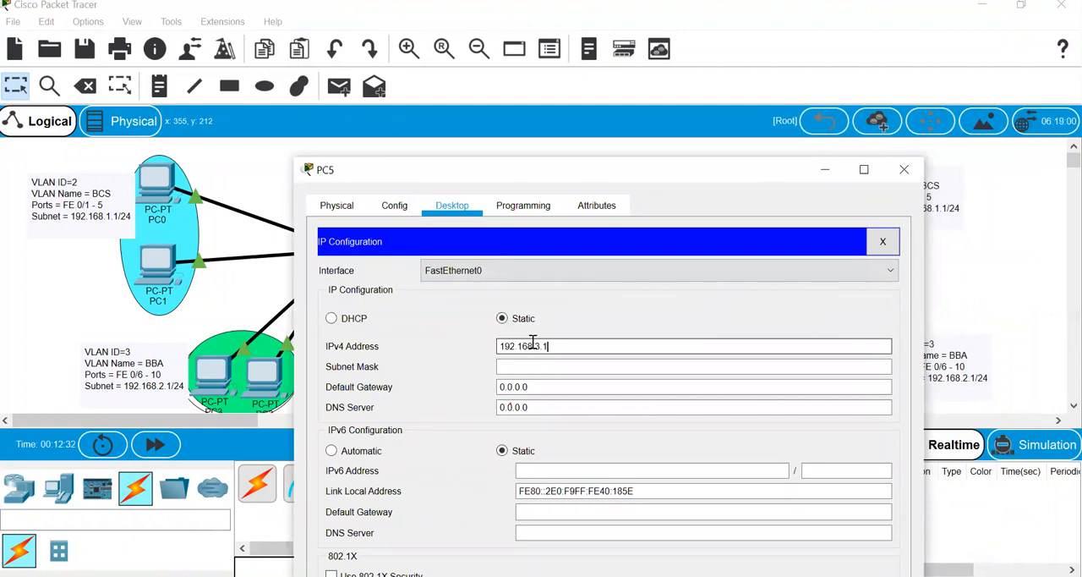
key("ctrl+a")
key("ctrl+c")
key("Tab")
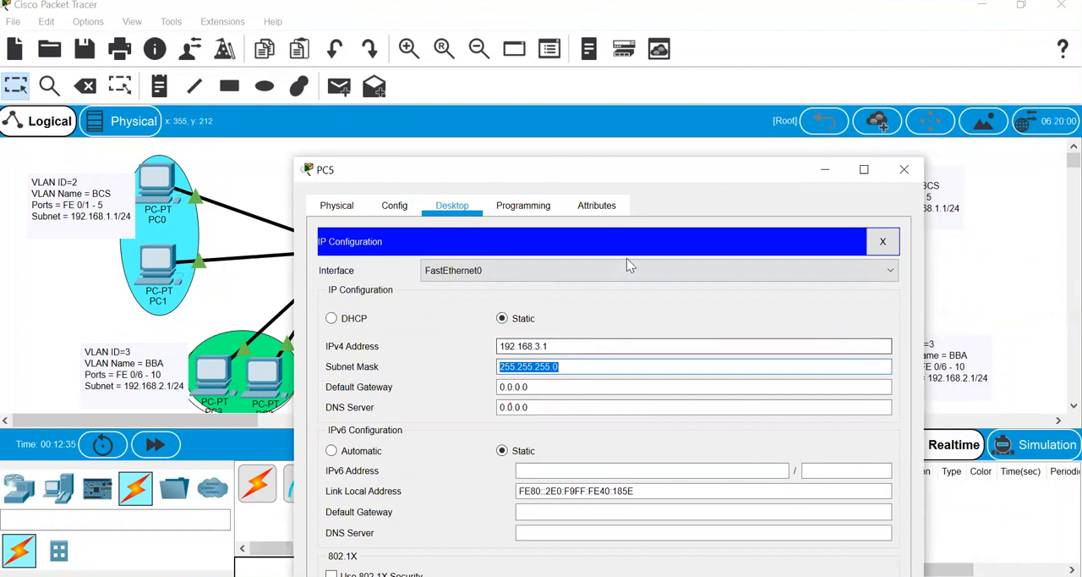
left_click(904, 169)
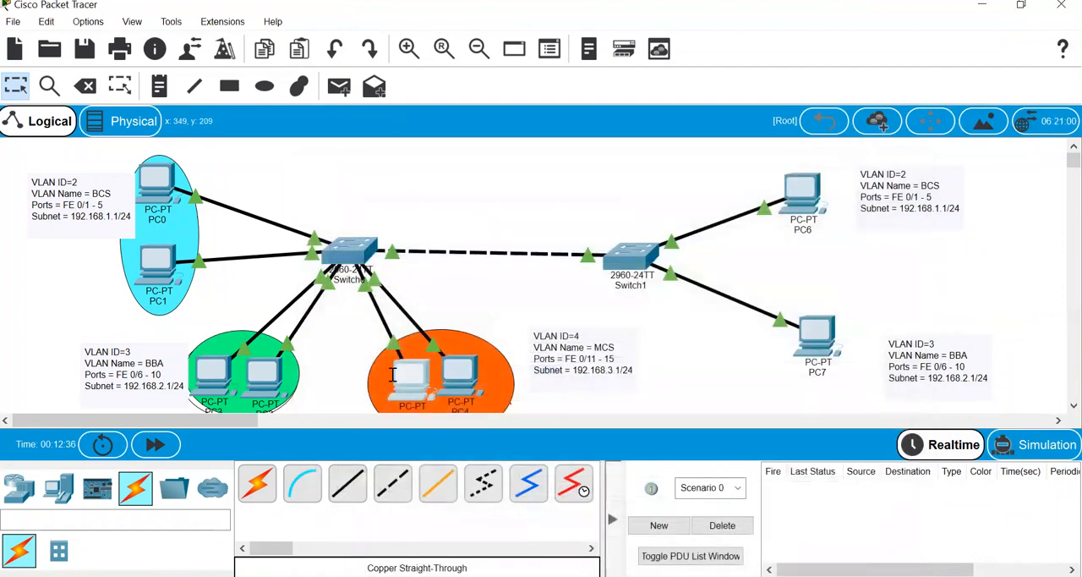
- Open PC4's IP configuration and start editing its static IPv4 address
left_click(472, 376)
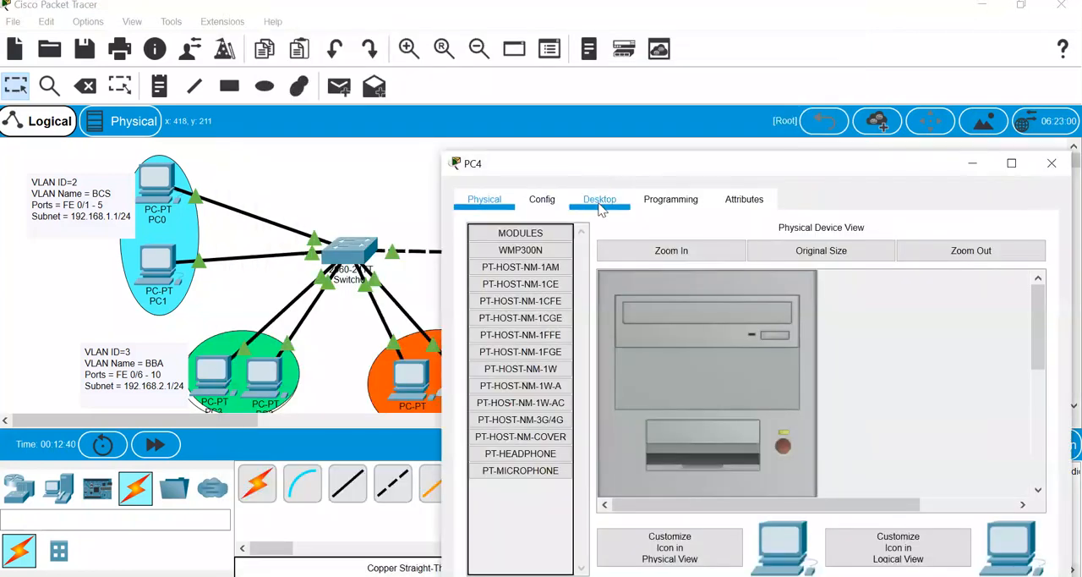
left_click(599, 200)
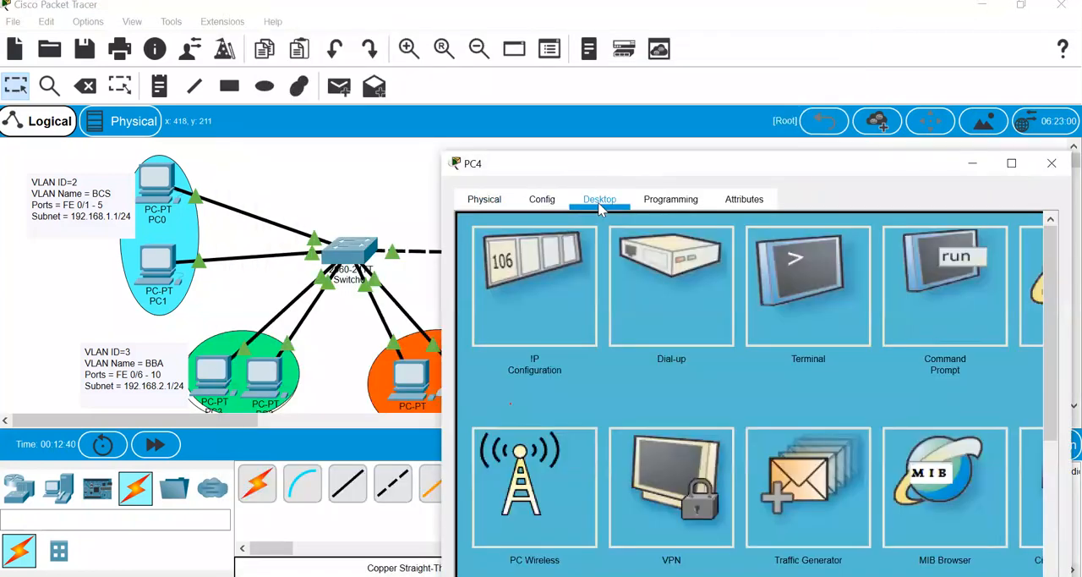
left_click(556, 295)
left_click(677, 343)
- Try to assign PC4 the IPv4 address 192.168.3.1
type("192.168.3.1")
key("Tab")
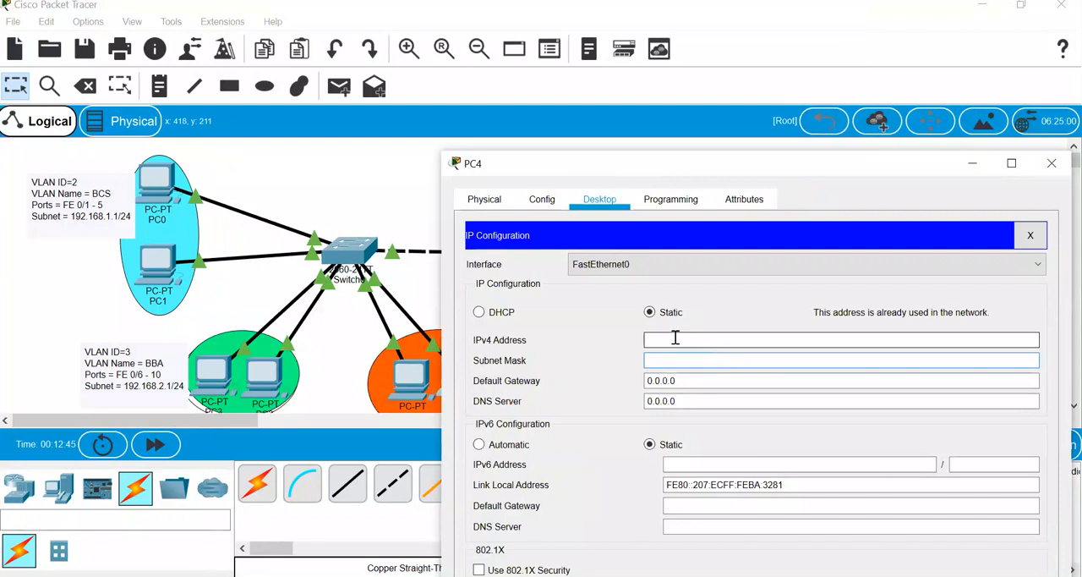
key("ctrl+v")
key("Tab")
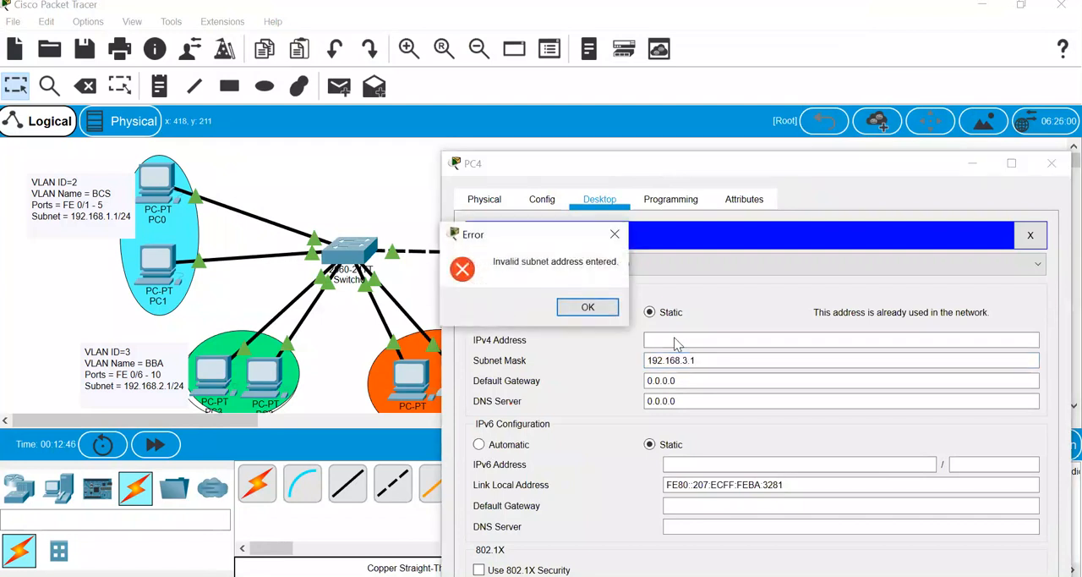
left_click(587, 307)
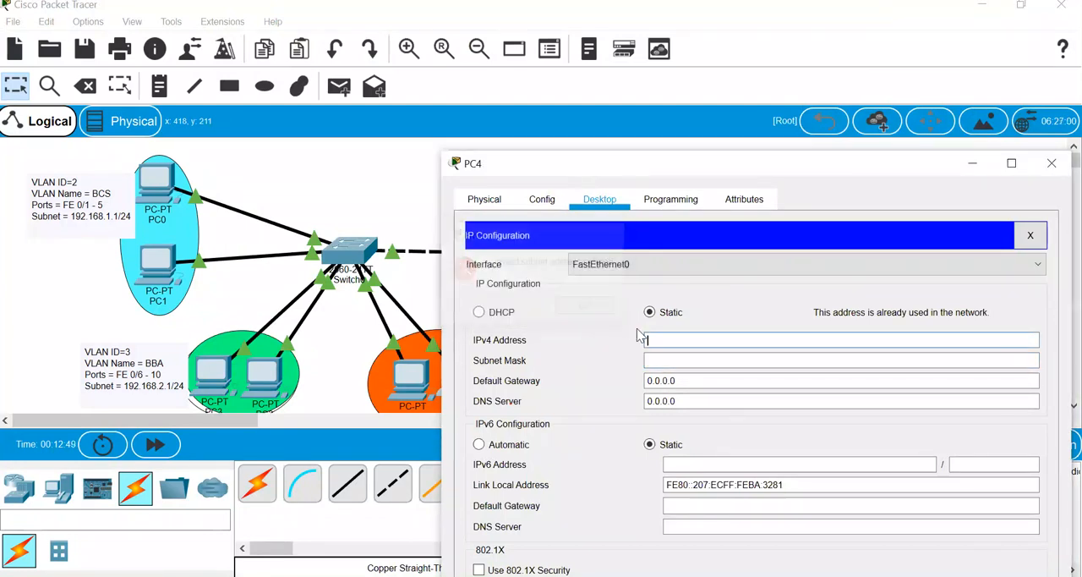
- Set PC4's IPv4 address to 192.168.3.2 with subnet mask 255.255.255.0
key("ctrl+v")
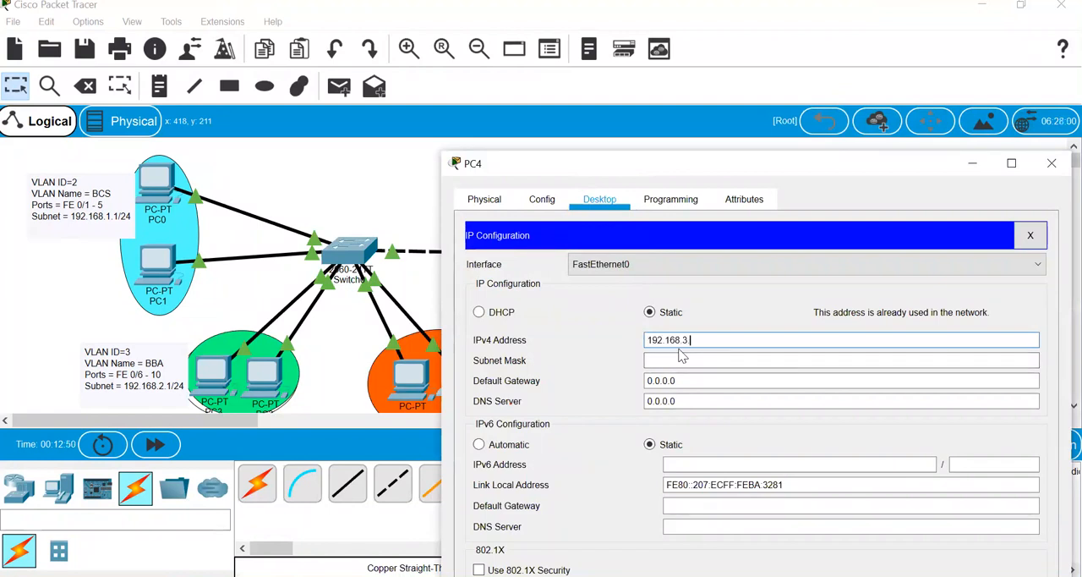
left_click(681, 359)
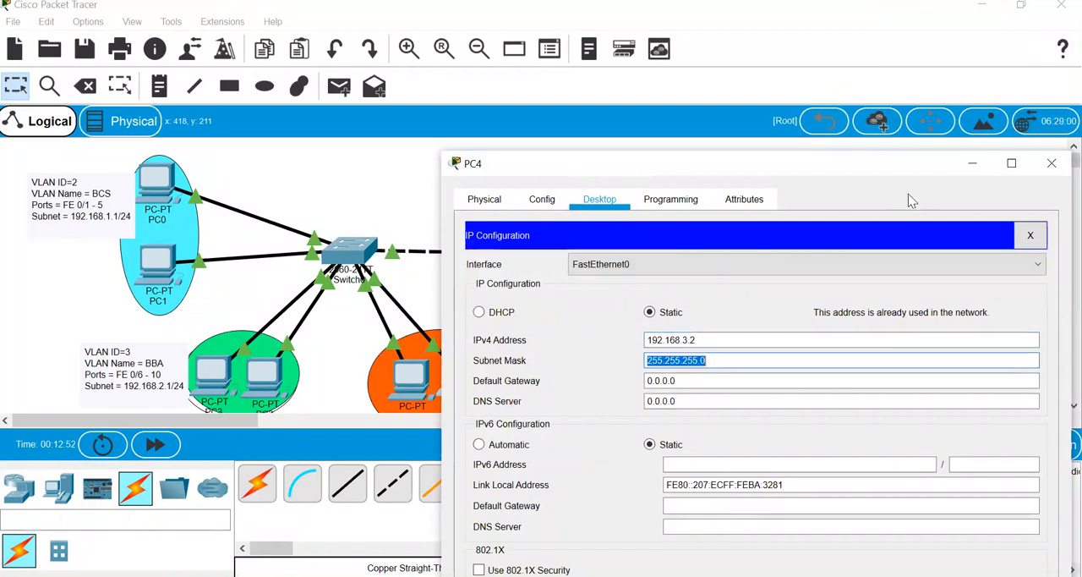
- Give PC6 the static IPv4 address 192.168.1.3 with subnet mask 255.255.255.0 and close its window
left_click(1052, 162)
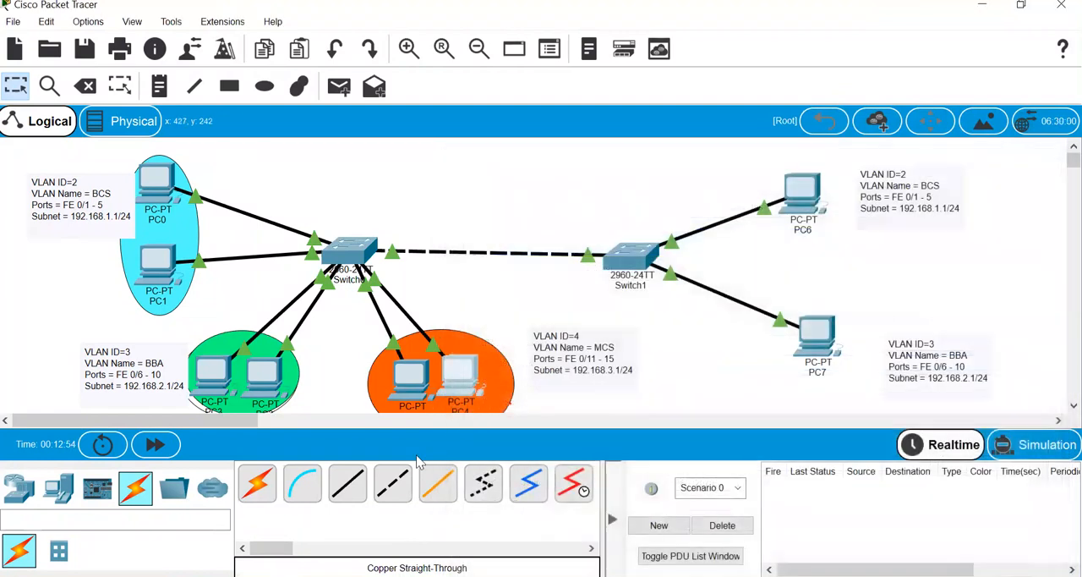
left_click(804, 190)
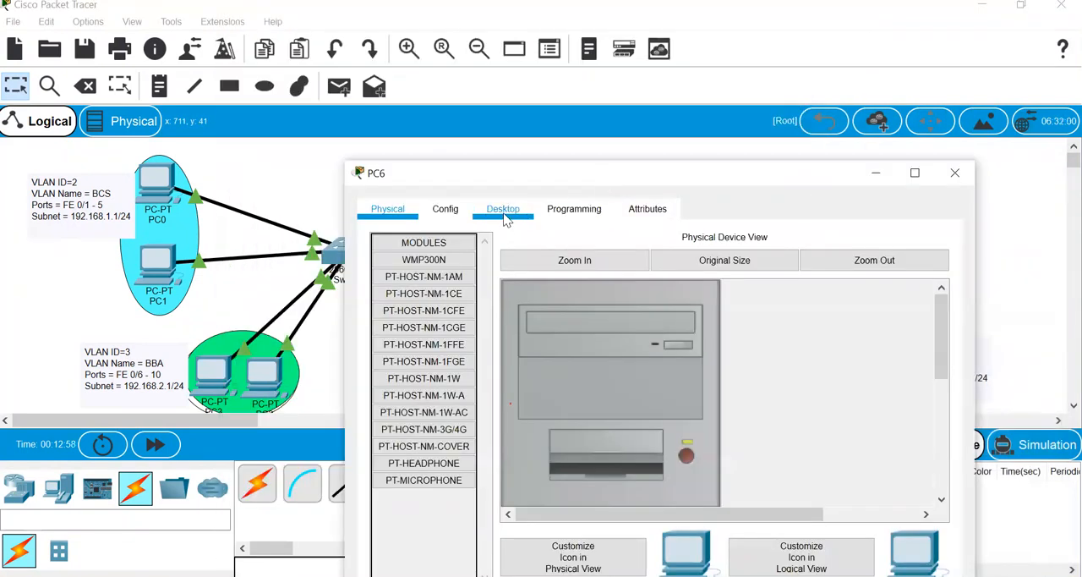
left_click(505, 209)
left_click(448, 300)
left_click(599, 352)
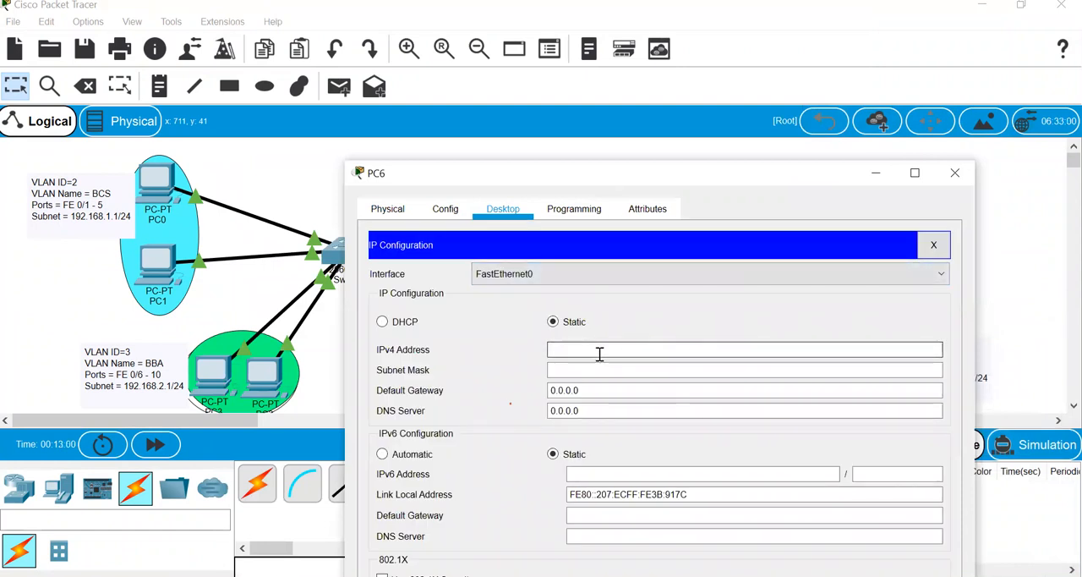
type("192.168.1")
key("BackSpace")
key("Tab")
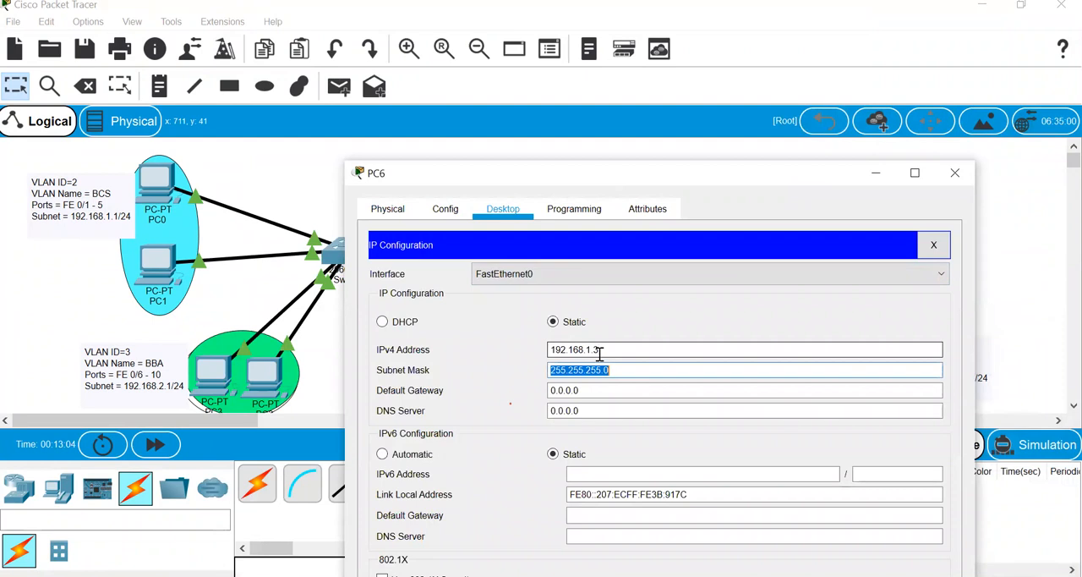
left_click(956, 179)
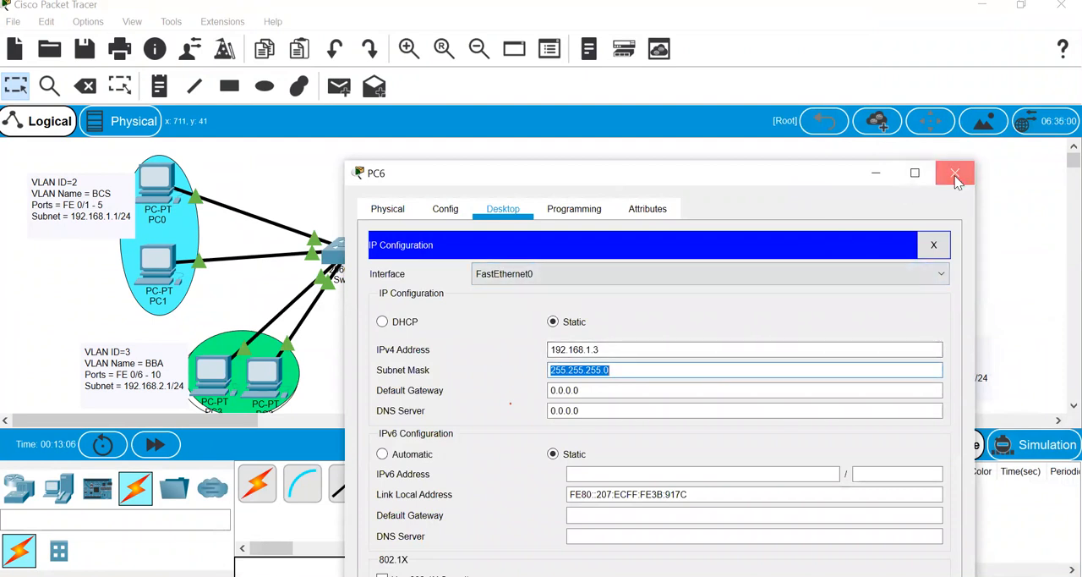
- Give PC7 the static IPv4 address 192.168.2.3 with subnet mask 255.255.255.0 and close its window
left_click(818, 338)
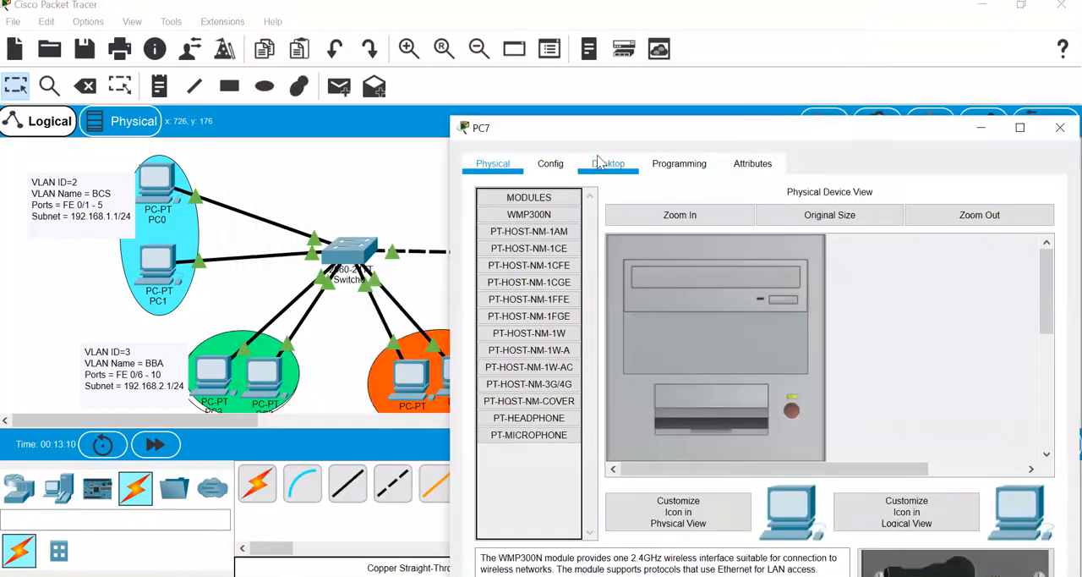
left_click(551, 163)
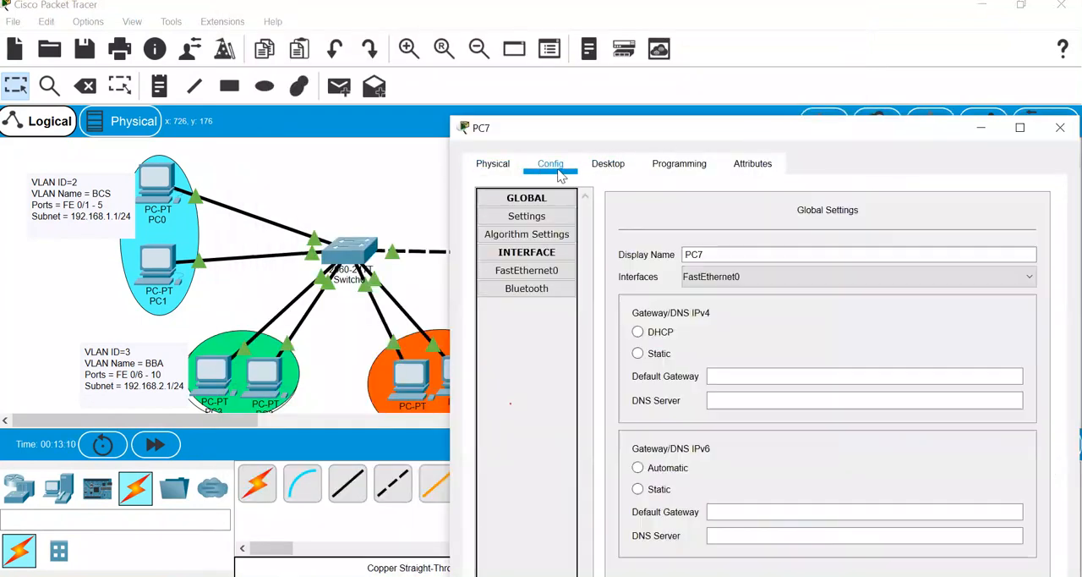
left_click(601, 165)
left_click(554, 244)
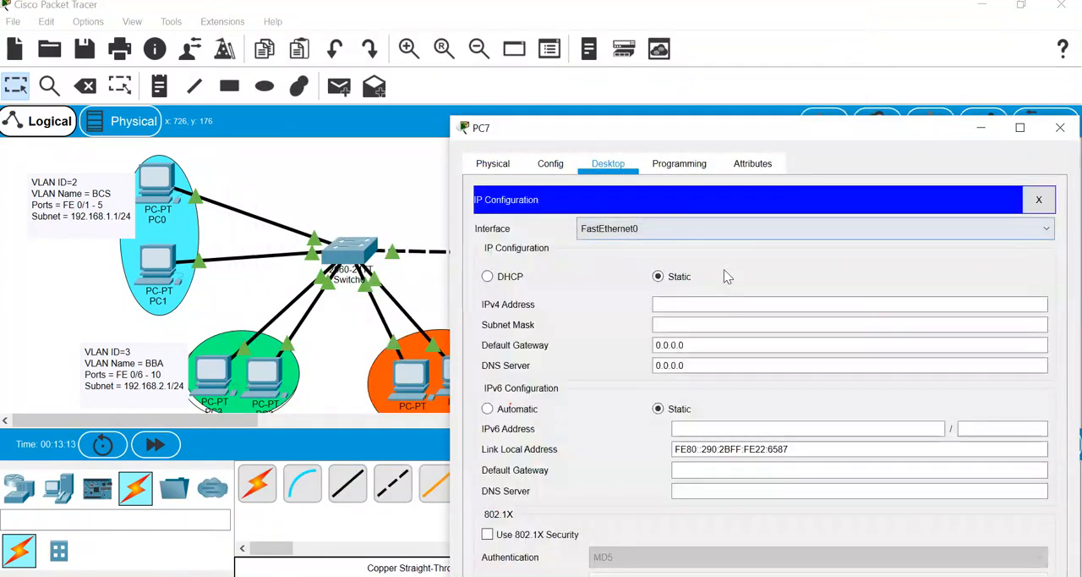
left_click(721, 304)
type("192.168.3")
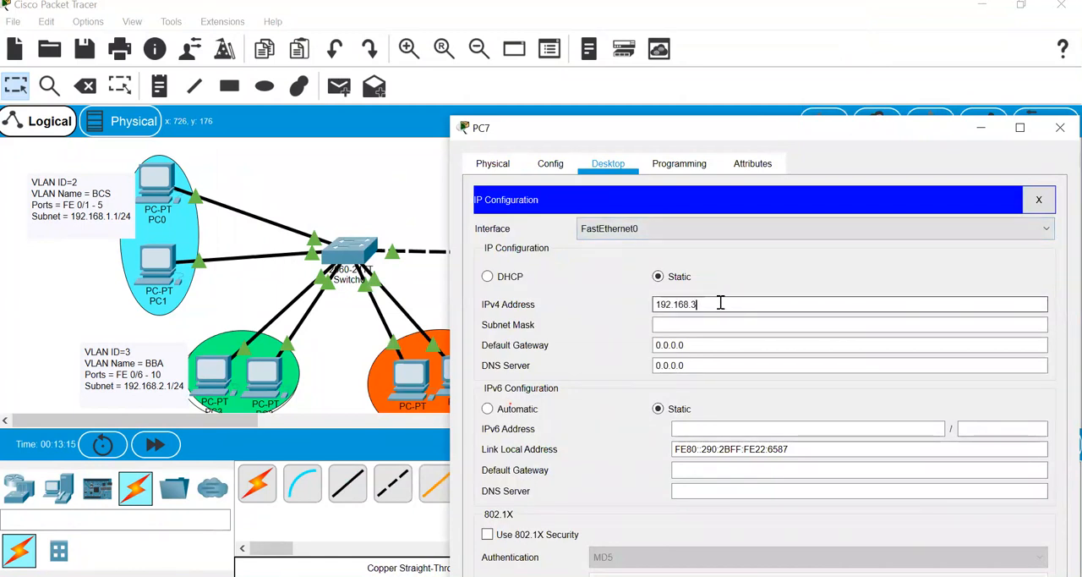
type(".12.3")
key("Tab")
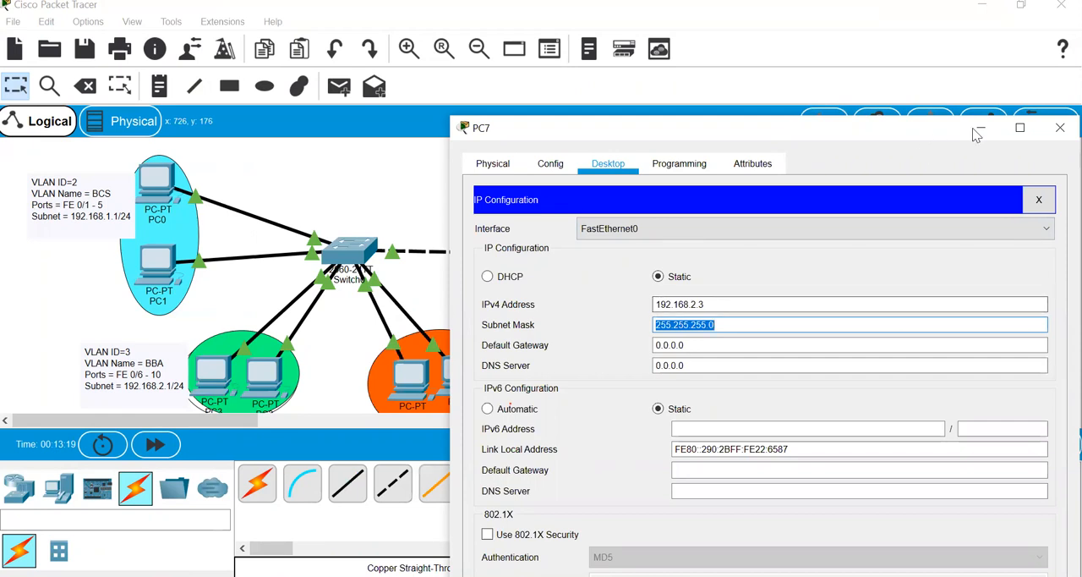
left_click(1060, 129)
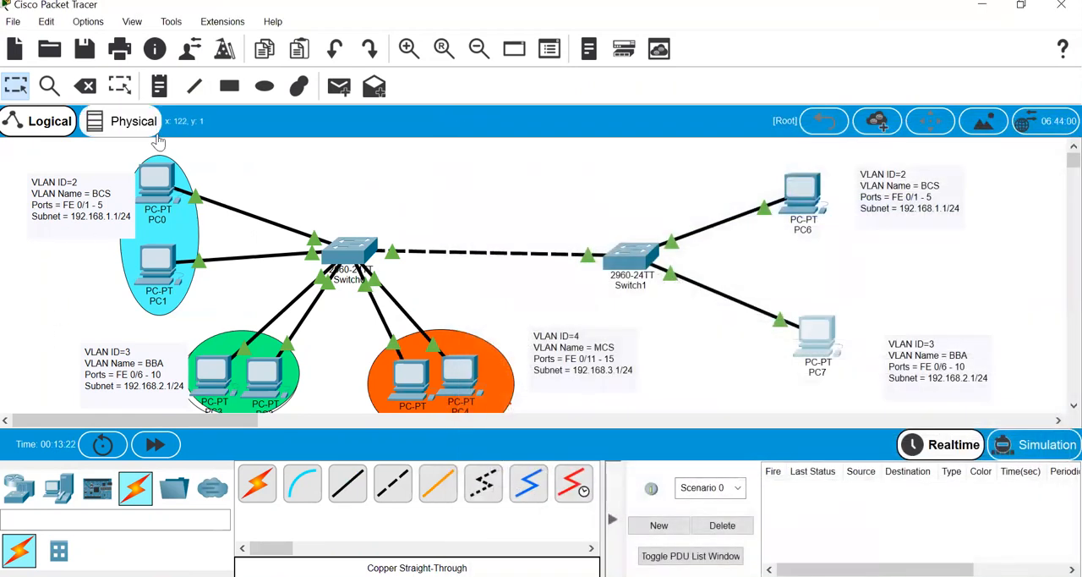
- Open PC0's command prompt and ping PC1 at 192.168.1.2
left_click(157, 179)
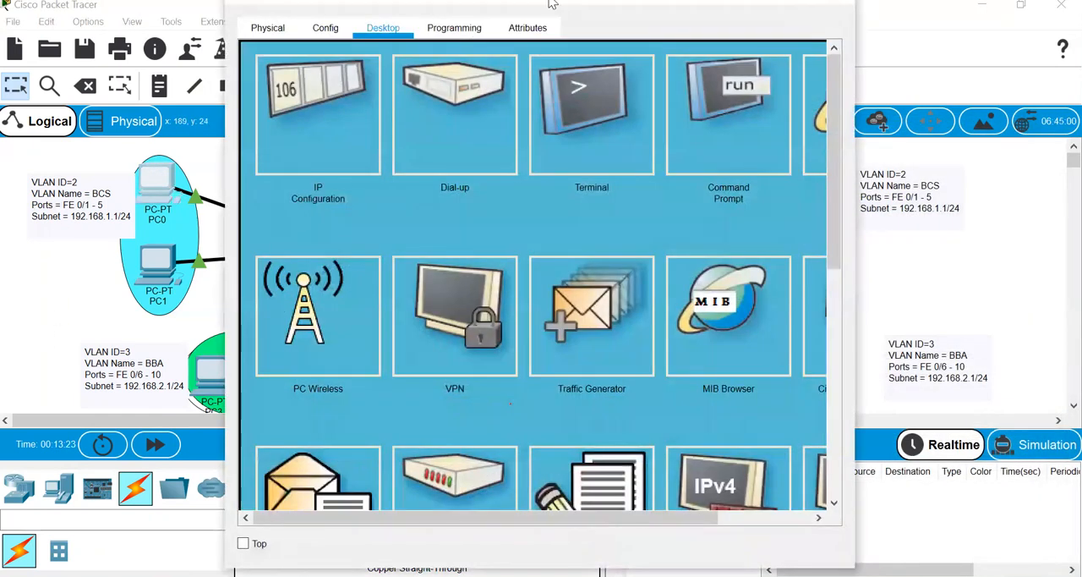
left_click_drag(569, 4, 743, 119)
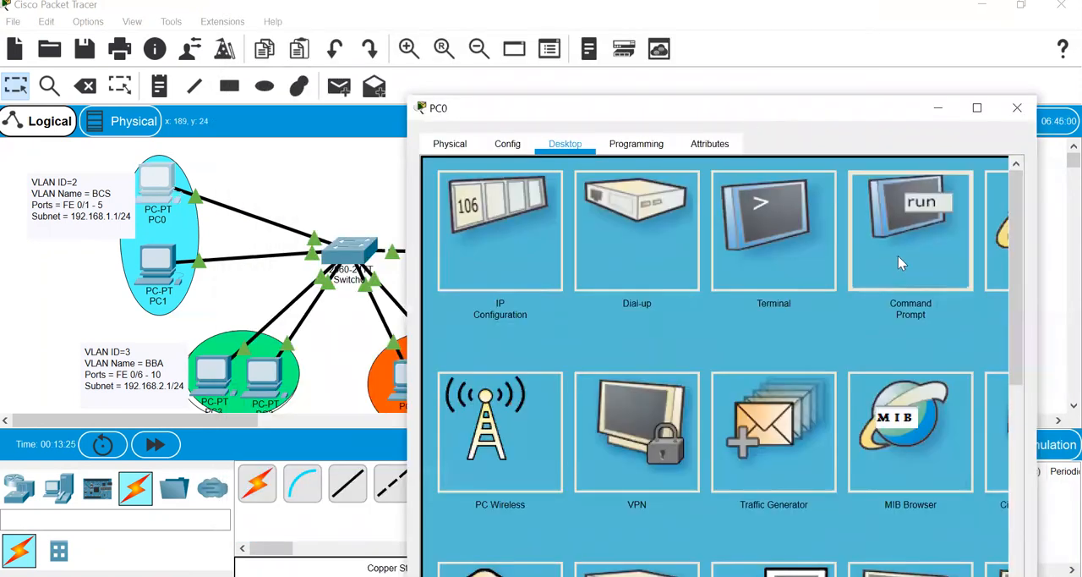
left_click(898, 255)
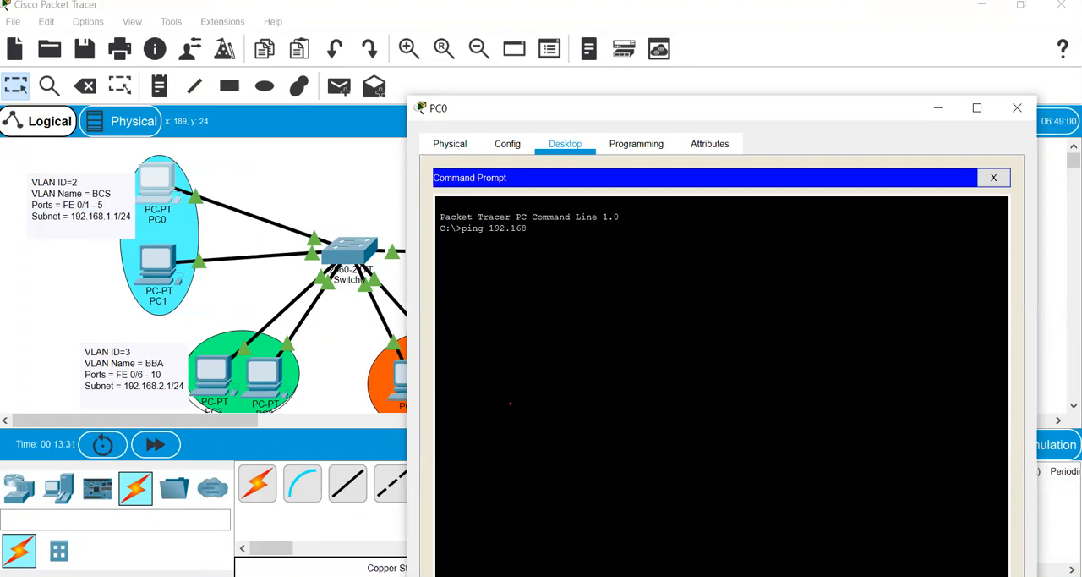
type("ping 192.168.1.2")
key("Return")
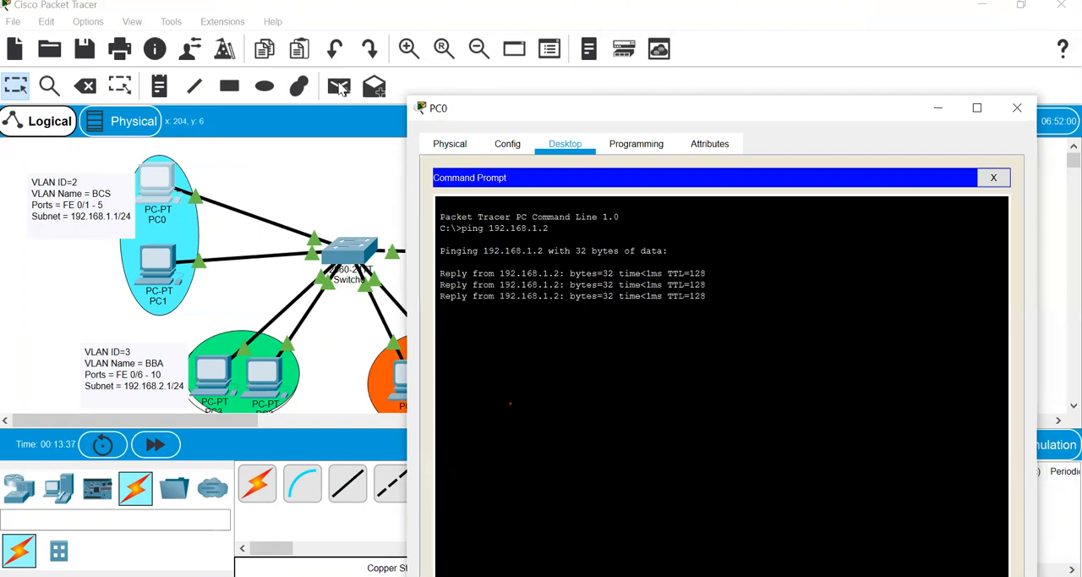
mouse_move(172, 171)
left_mouse_down()
mouse_move(202, 182)
mouse_move(220, 159)
left_mouse_up()
left_click_drag(177, 235, 225, 227)
mouse_move(219, 163)
left_mouse_down()
mouse_move(237, 191)
mouse_move(258, 188)
left_mouse_up()
left_click(241, 171)
left_click(242, 158)
left_click(245, 247)
mouse_move(227, 236)
left_mouse_down()
mouse_move(240, 253)
mouse_move(285, 231)
left_mouse_up()
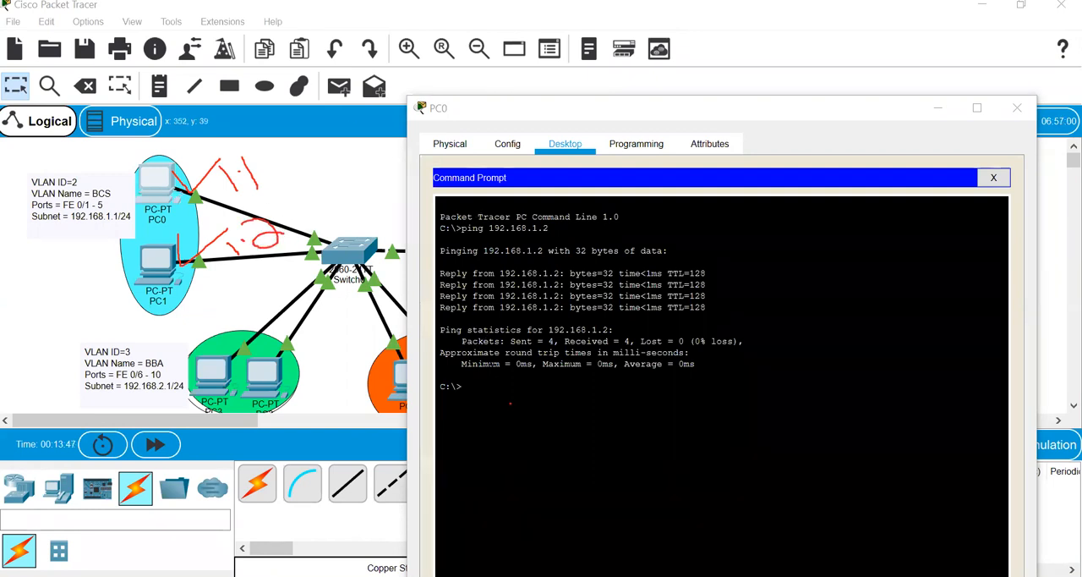
- Ping PC6 on the other switch at 192.168.1.3 from PC0 and compare the reply with the topology
key("Up")
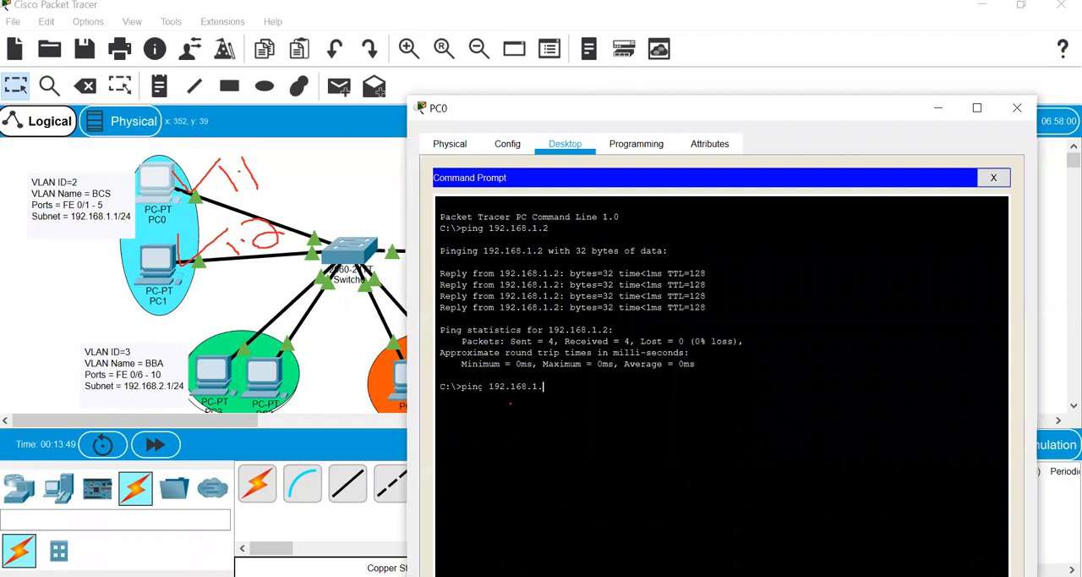
key("Return")
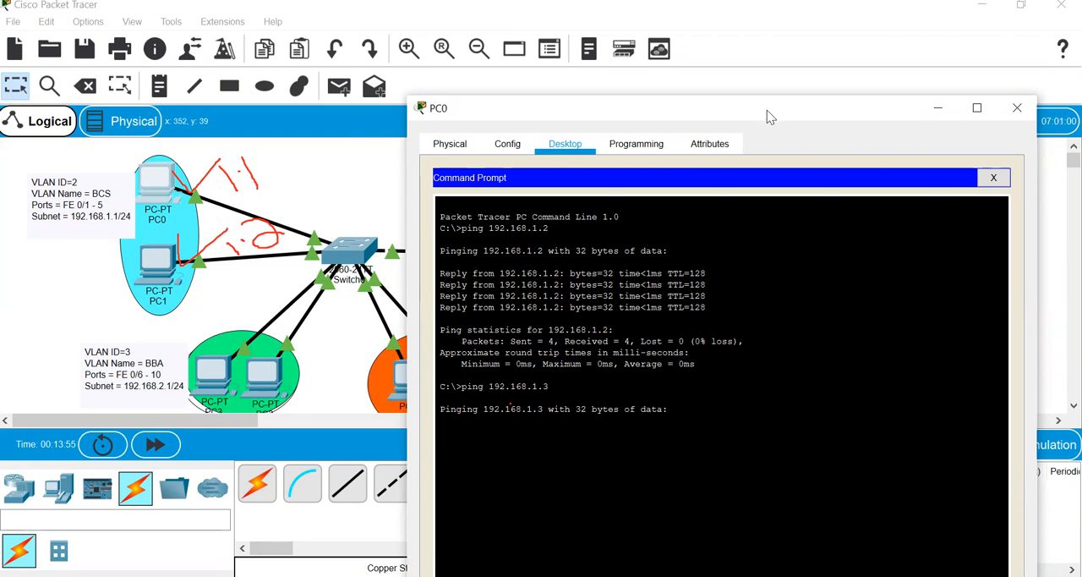
left_click_drag(767, 110, 644, 348)
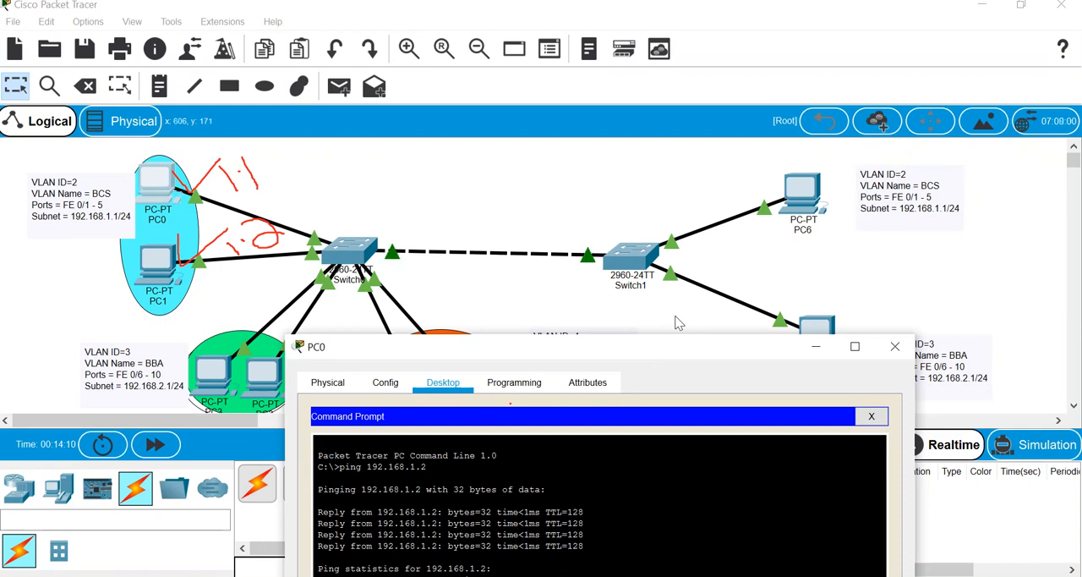
left_click_drag(653, 350, 809, 110)
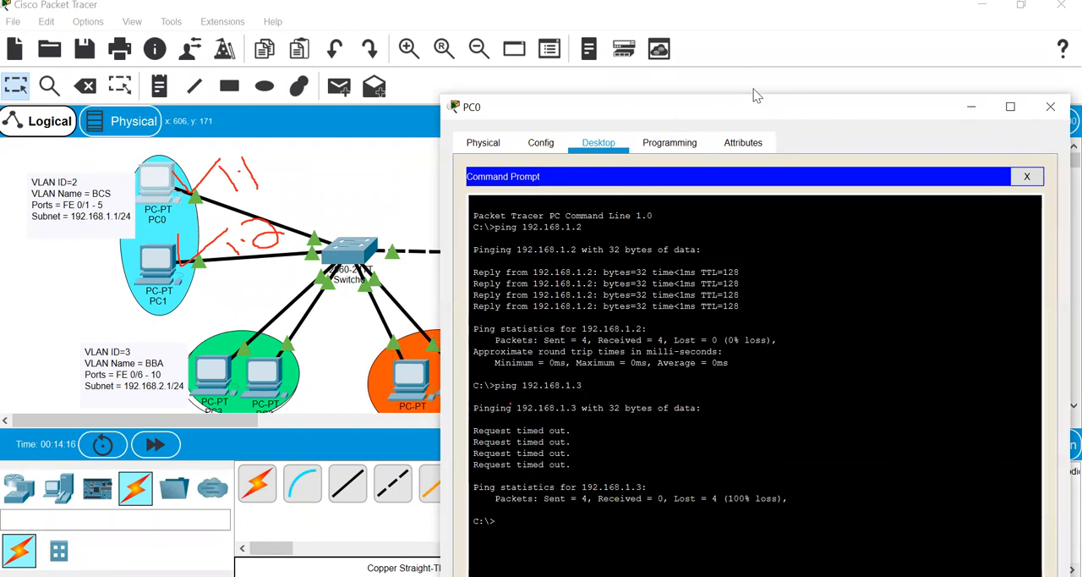
left_click_drag(905, 116, 805, 322)
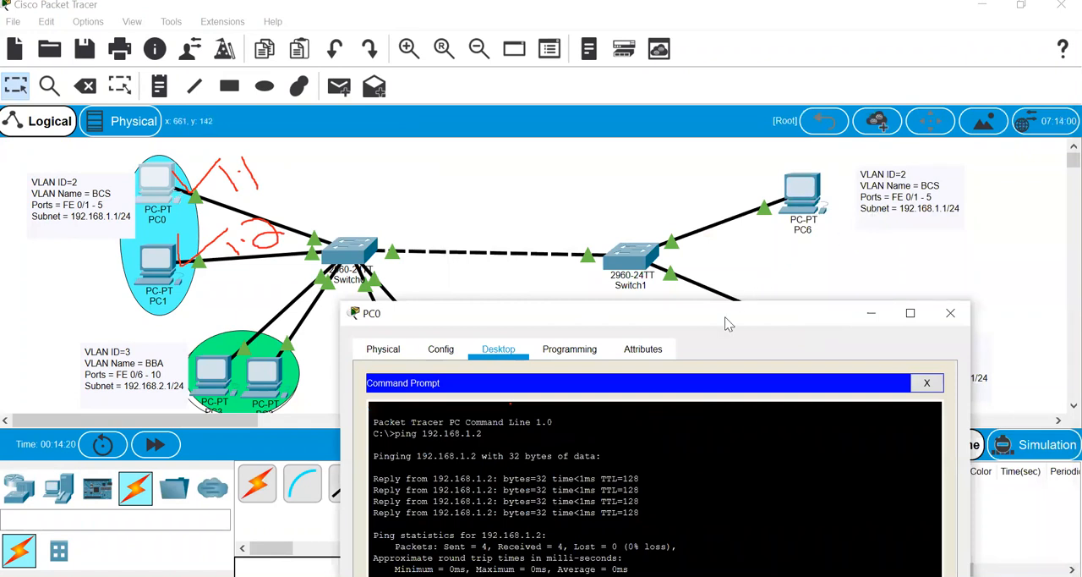
left_click_drag(732, 316, 894, 53)
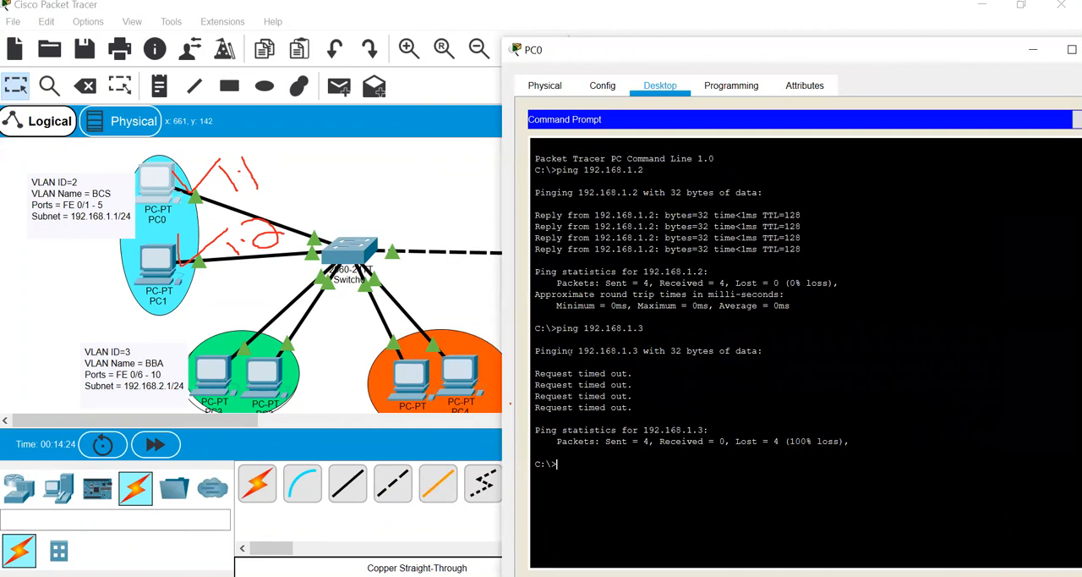
- Ping 192.168.2.1 in the BBA VLAN from PC0's command prompt
key("Up")
type("1")
key("Return")
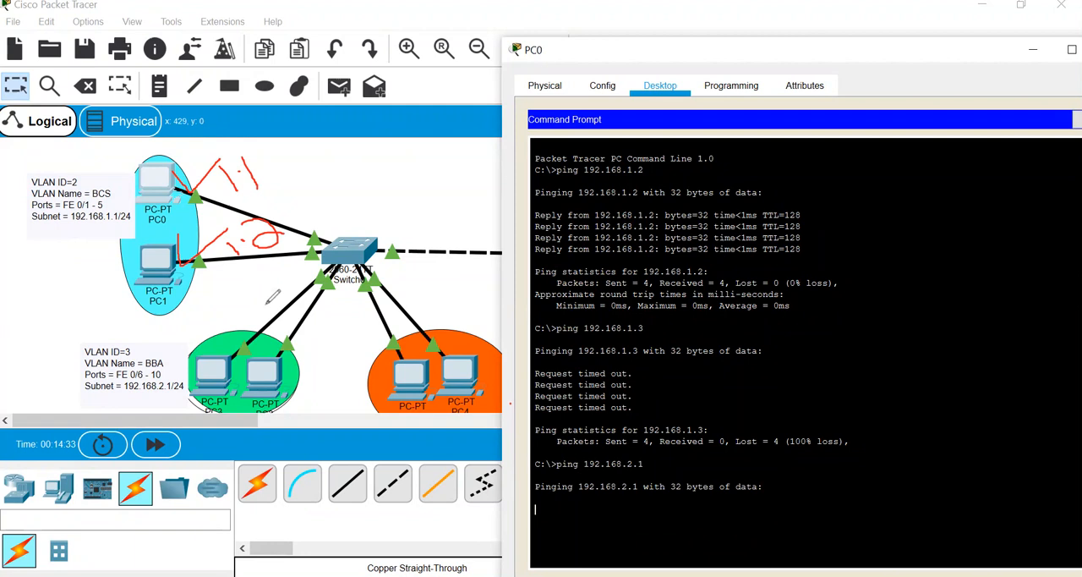
mouse_move(187, 324)
left_mouse_down()
mouse_move(326, 369)
mouse_move(214, 307)
left_mouse_up()
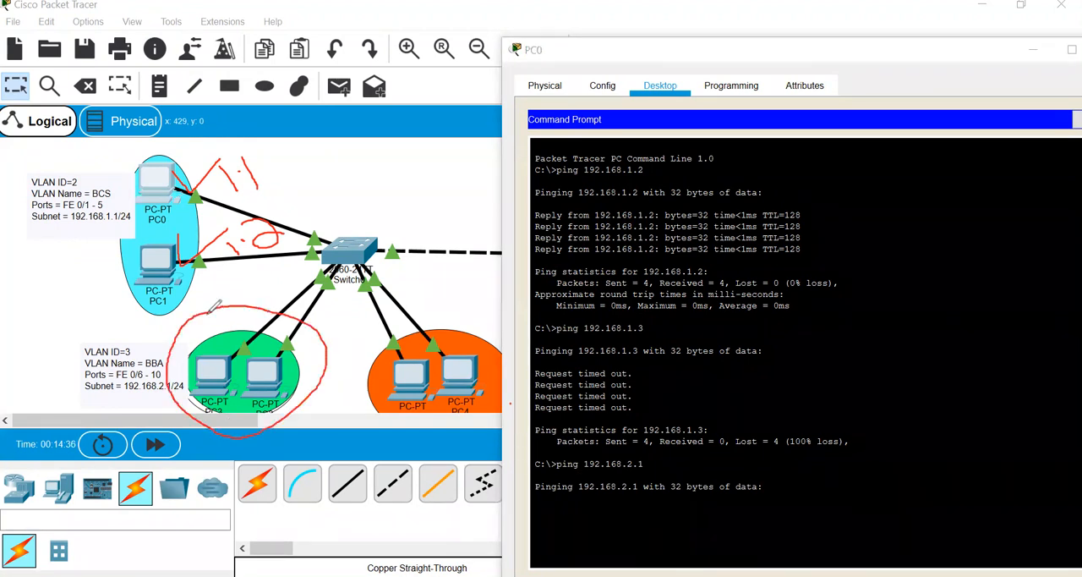
mouse_move(167, 171)
left_mouse_down()
mouse_move(165, 313)
mouse_move(127, 194)
left_mouse_up()
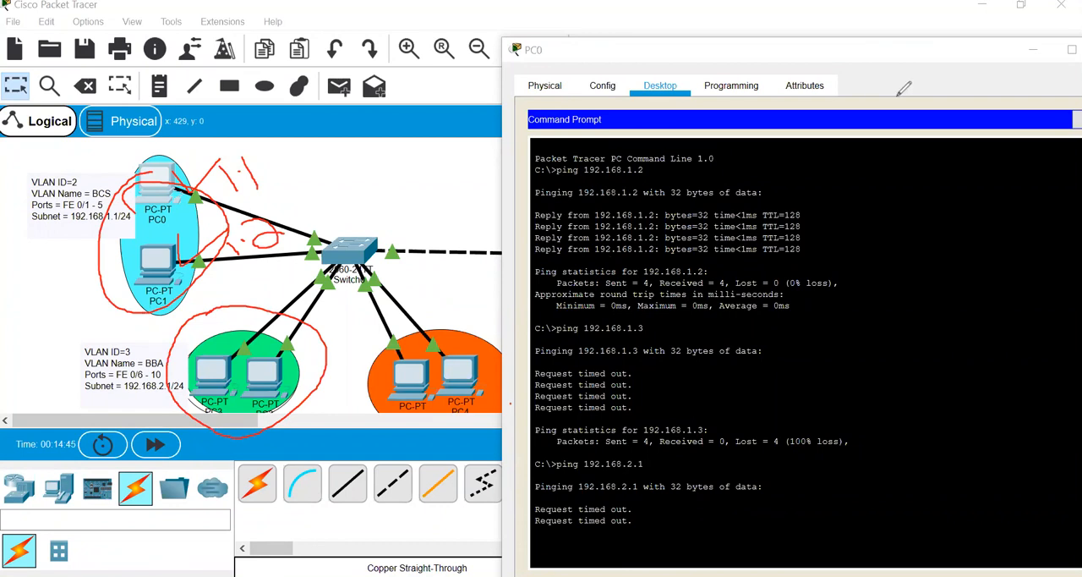
left_click(557, 7)
mouse_move(235, 163)
left_mouse_down()
mouse_move(302, 172)
mouse_move(274, 319)
left_mouse_up()
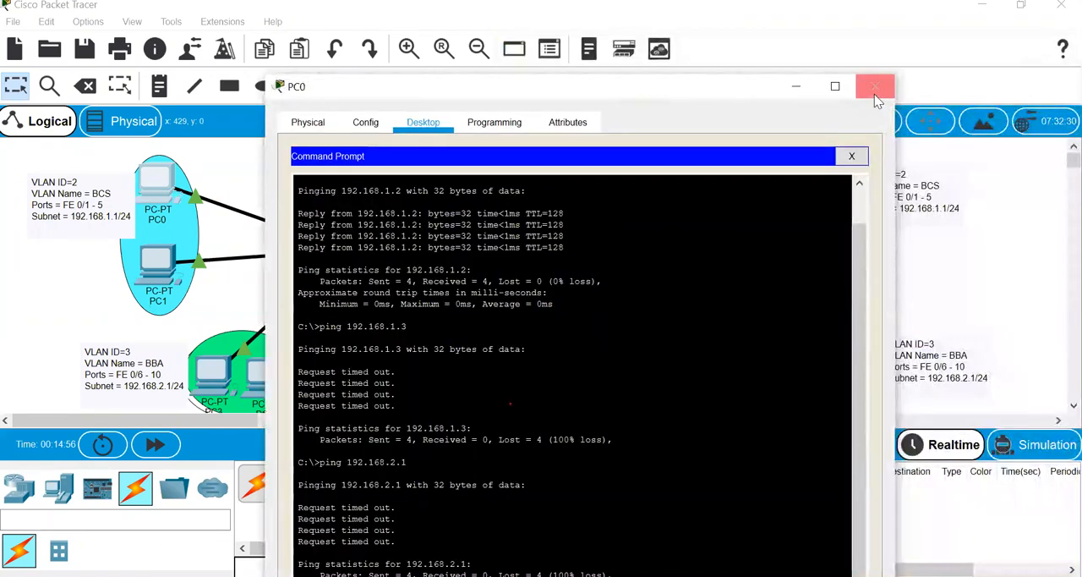
- Put PC0's window away and switch to the PowerPoint presentation, showing the Verification slide
left_click(877, 98)
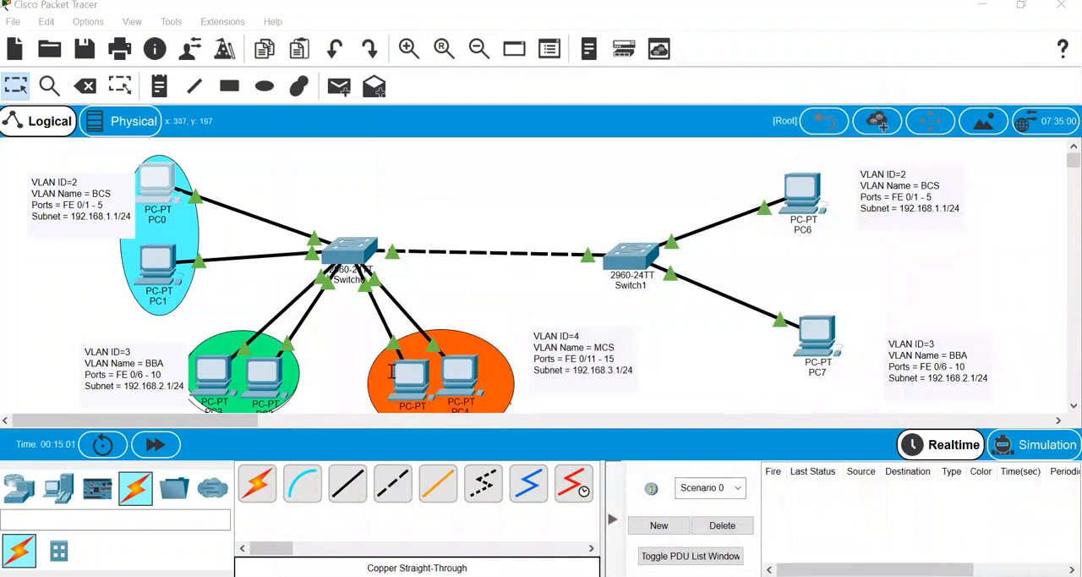
left_click(272, 553)
key("Down")
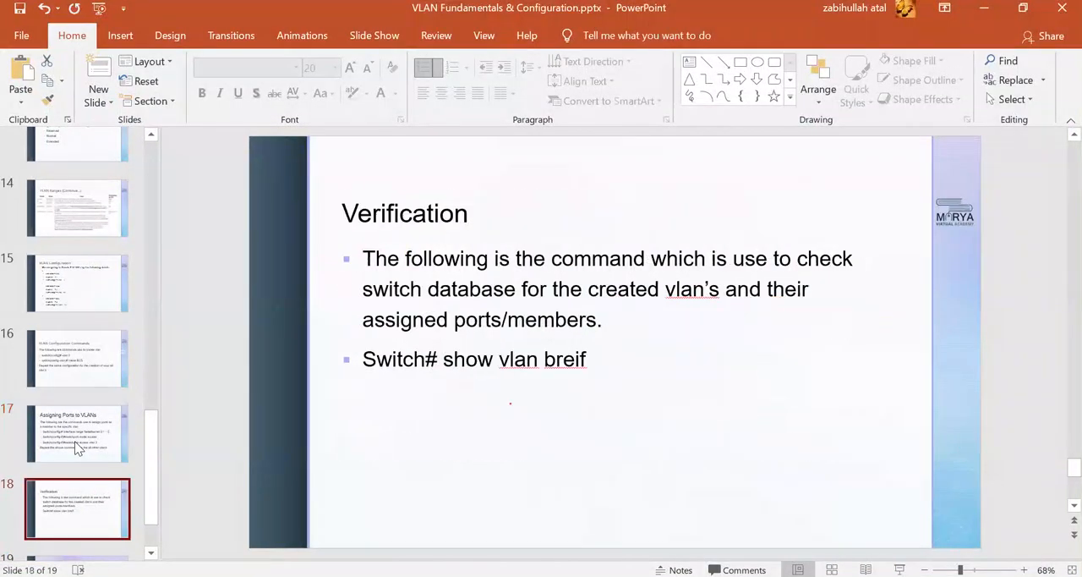
- Correct the misspelled word in the slide's show vlan command to "brief" and reselect slide 18
left_click_drag(607, 356, 468, 361)
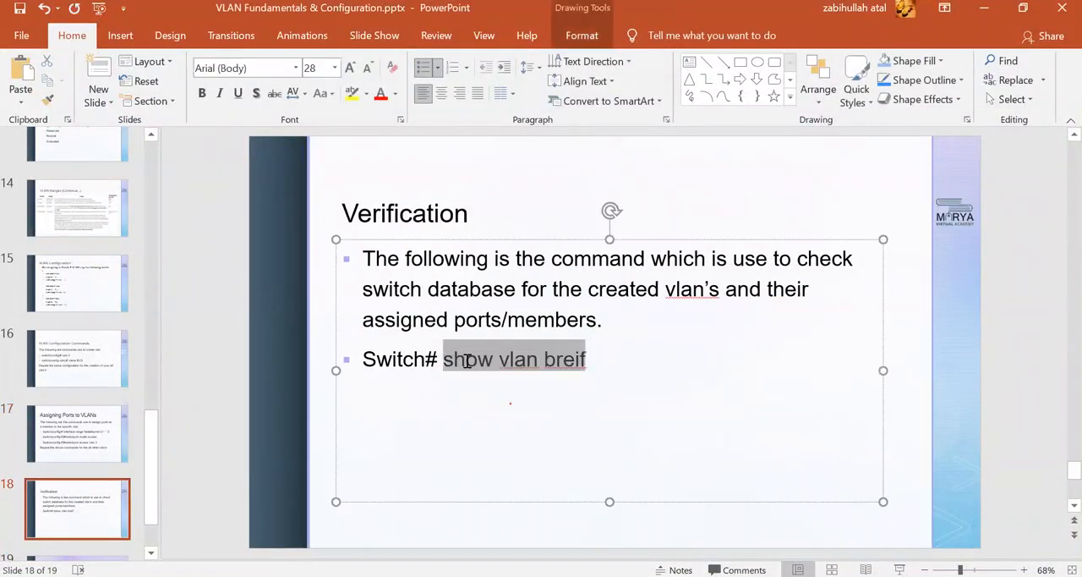
left_click(528, 376)
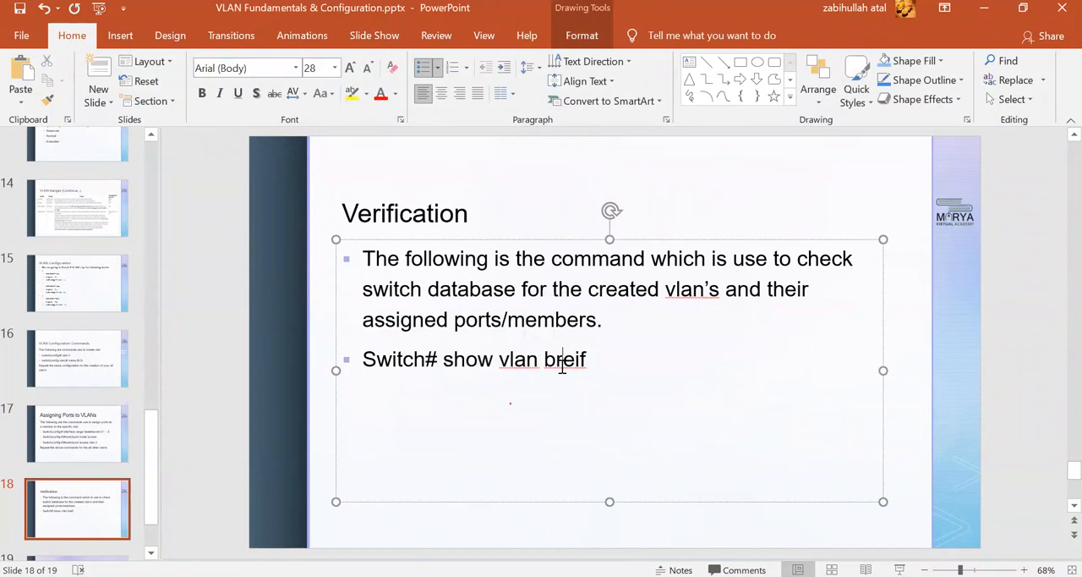
right_click(562, 366)
left_click(607, 380)
left_click(104, 504)
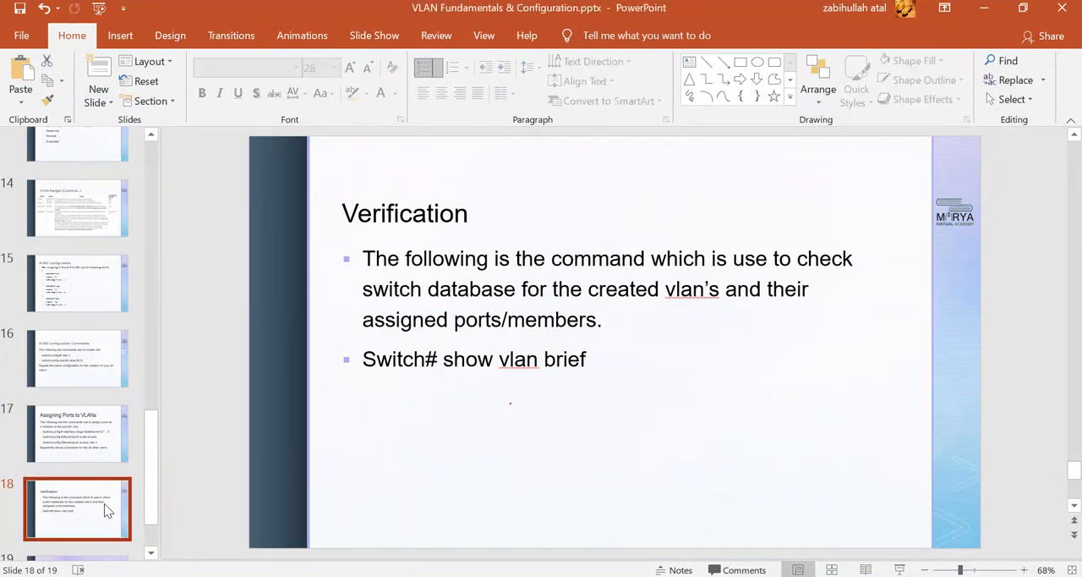